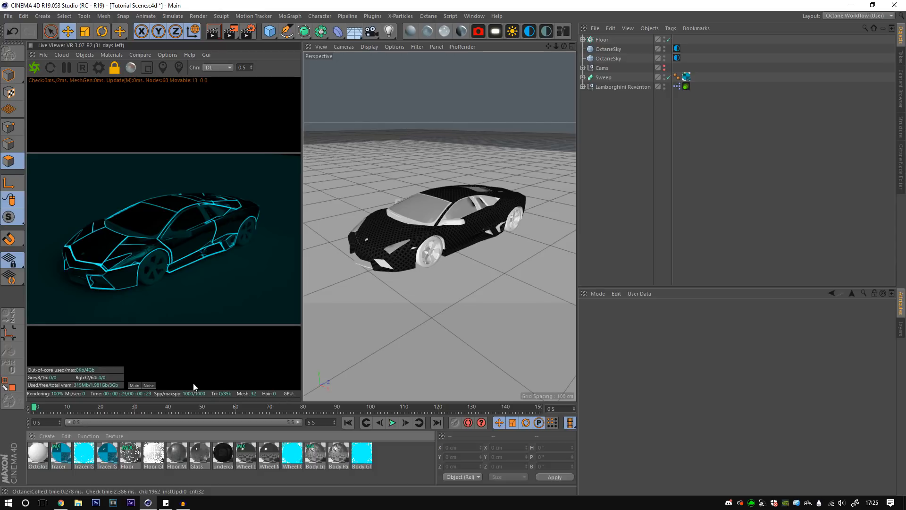
Expand the Floor and Lamborghini Reventon groups and replace the Body Light material on Body with the plain white glossy material
{"action": "left_click_drag", "start_coordinate": [130, 457], "coordinate": [593, 108]}
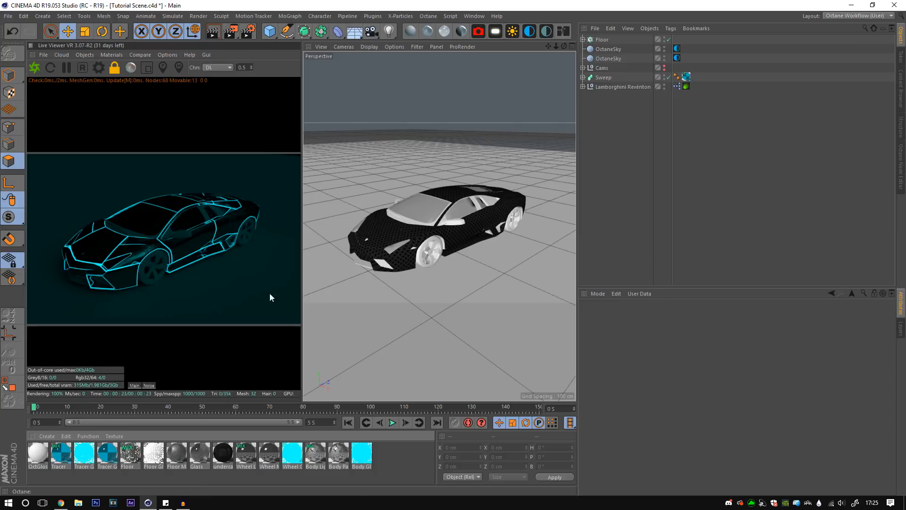
{"action": "left_click", "coordinate": [583, 39]}
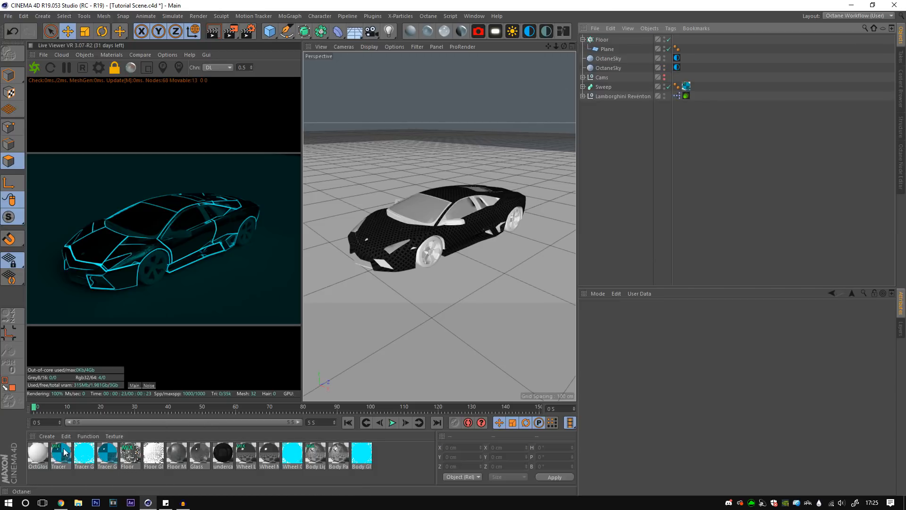
{"action": "left_click", "coordinate": [583, 96]}
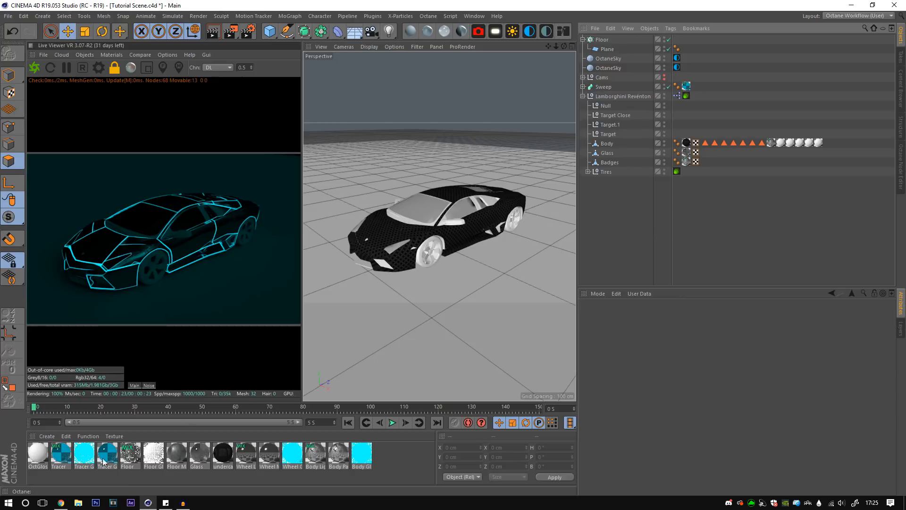
{"action": "left_click_drag", "start_coordinate": [857, 109], "coordinate": [772, 143]}
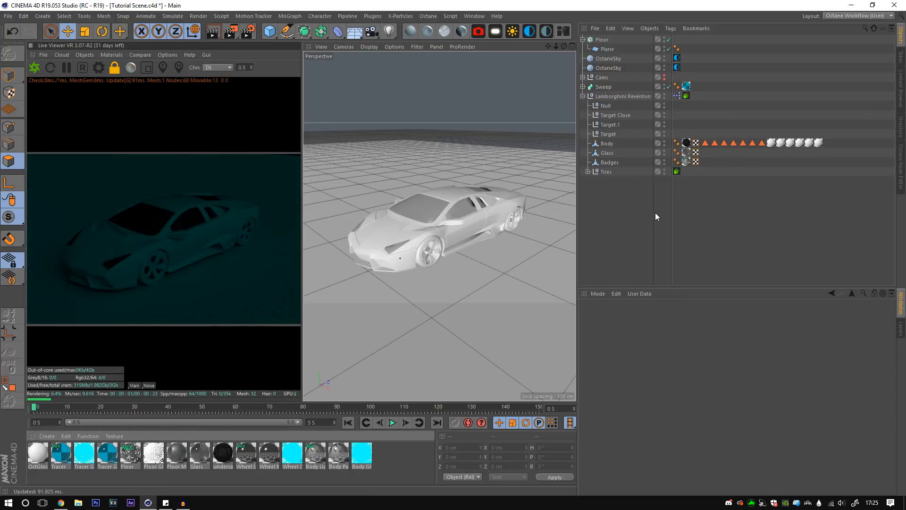
Assign the Floor mix material to the floor's Plane and inspect its Grid.png image texture node
{"action": "left_click_drag", "start_coordinate": [129, 454], "coordinate": [608, 122]}
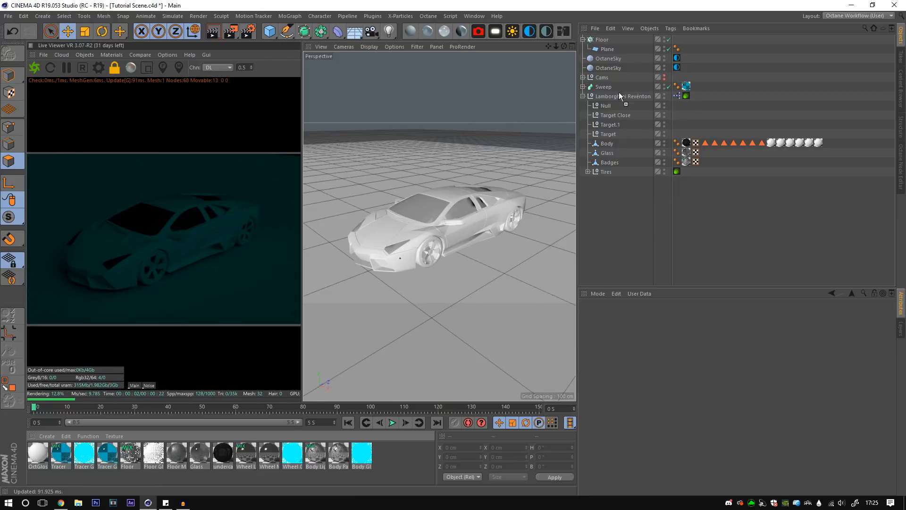
{"action": "left_click_drag", "start_coordinate": [608, 50], "coordinate": [608, 49]}
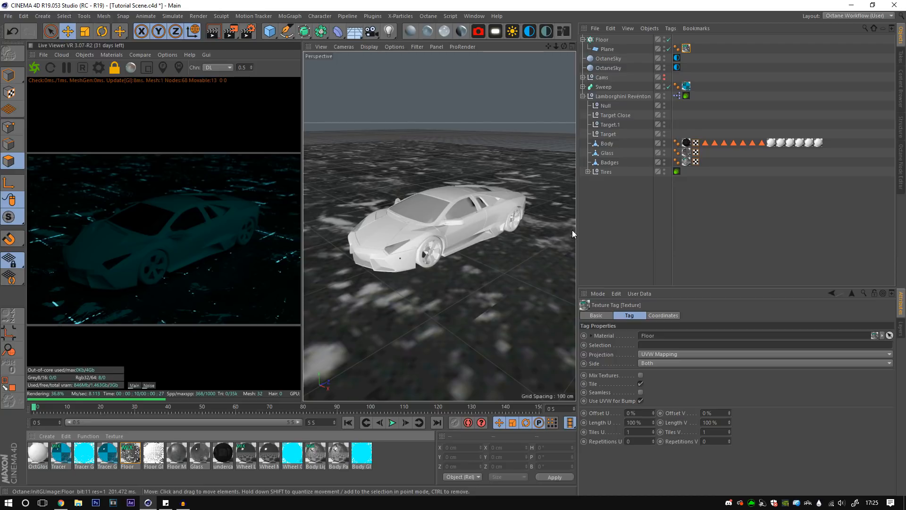
{"action": "left_click", "coordinate": [129, 453]}
{"action": "left_click", "coordinate": [898, 168]}
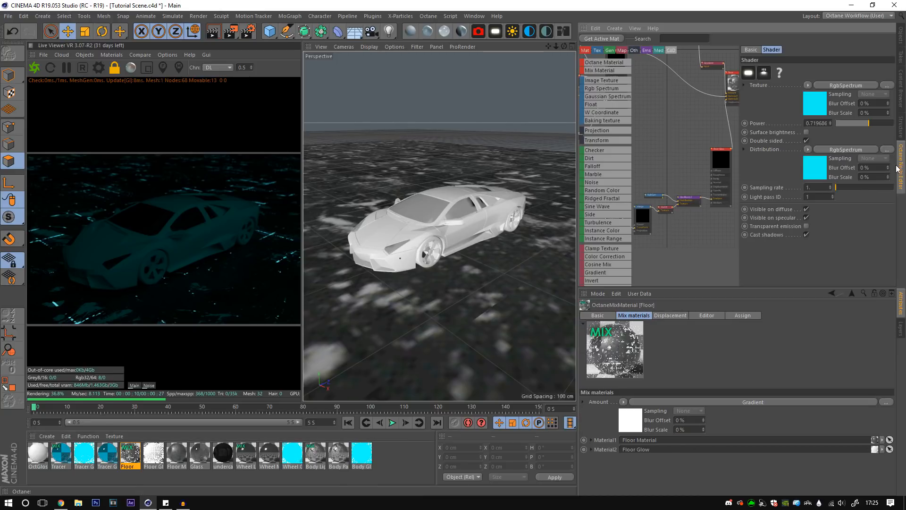
{"action": "left_click", "coordinate": [643, 226]}
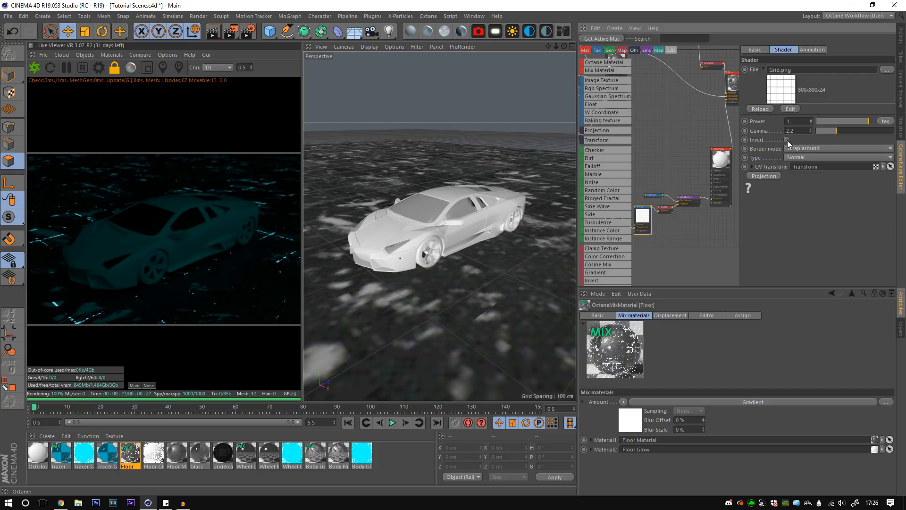
Replace the material on the floor's Plane with the plain white glossy material and collapse the Floor group
{"action": "left_click", "coordinate": [902, 42]}
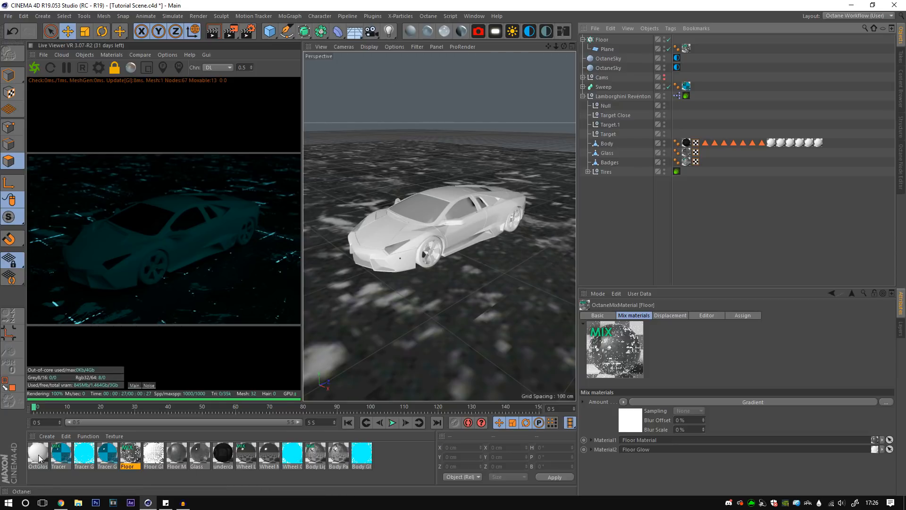
{"action": "left_click_drag", "start_coordinate": [38, 455], "coordinate": [687, 49]}
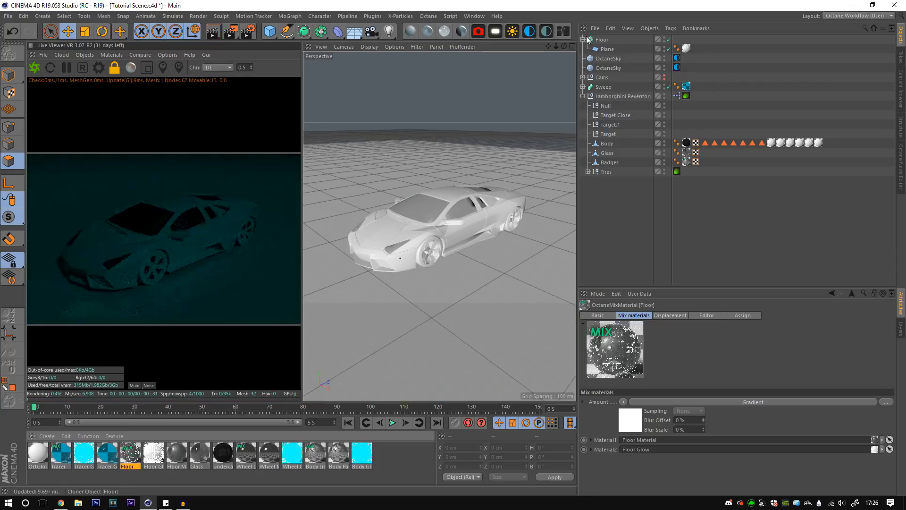
{"action": "left_click", "coordinate": [583, 39]}
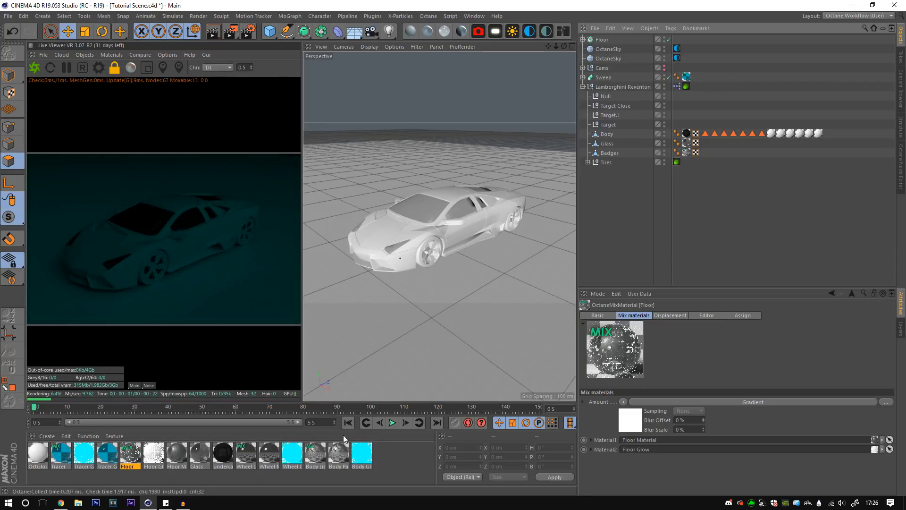
Examine the Body Light mix material's node graph, checking the glow's RGB colour and emission settings
{"action": "left_click", "coordinate": [321, 452]}
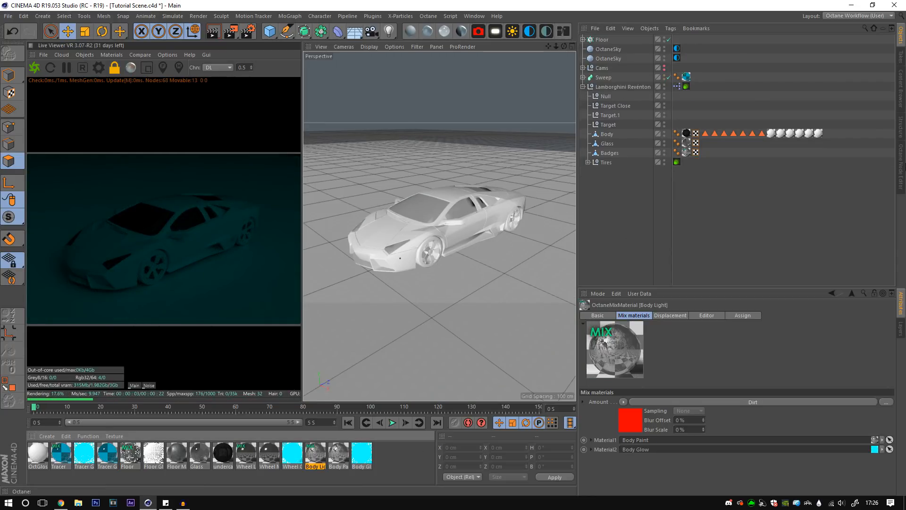
{"action": "left_click", "coordinate": [900, 166]}
{"action": "scroll", "coordinate": [690, 182], "scroll_direction": "up", "scroll_amount": 2}
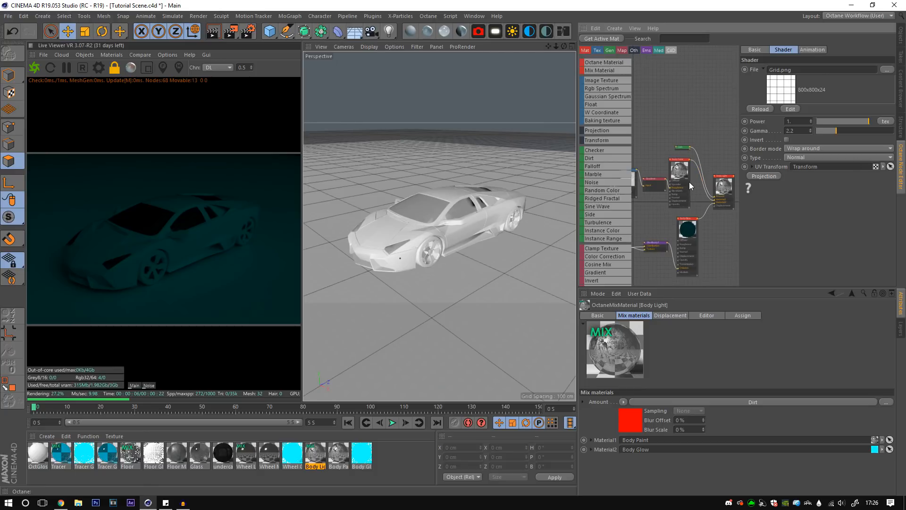
{"action": "middle_click_drag", "start_coordinate": [668, 208], "coordinate": [689, 193]}
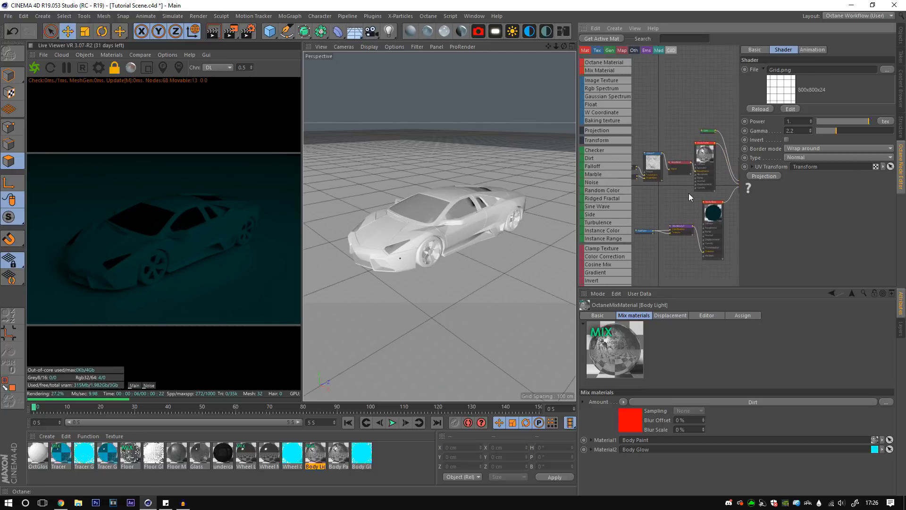
{"action": "left_click", "coordinate": [648, 232]}
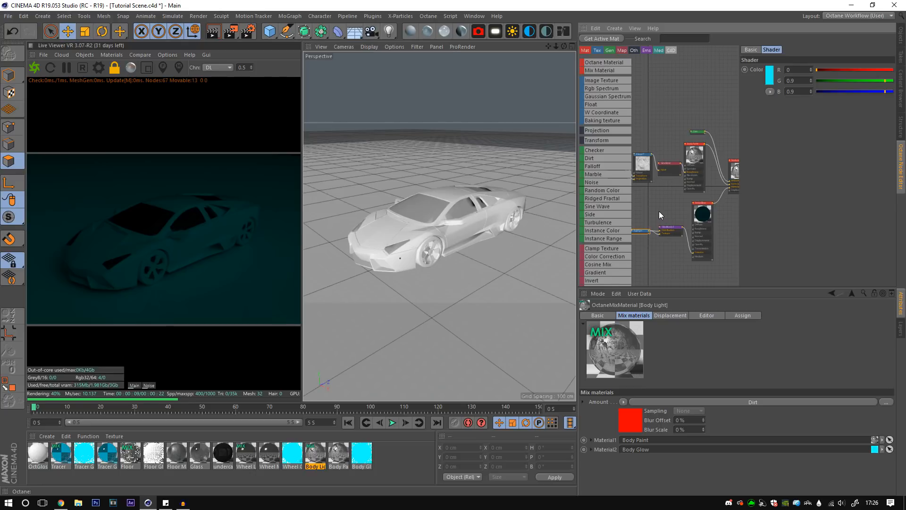
{"action": "middle_click_drag", "start_coordinate": [661, 208], "coordinate": [656, 215]}
{"action": "left_click", "coordinate": [667, 229]}
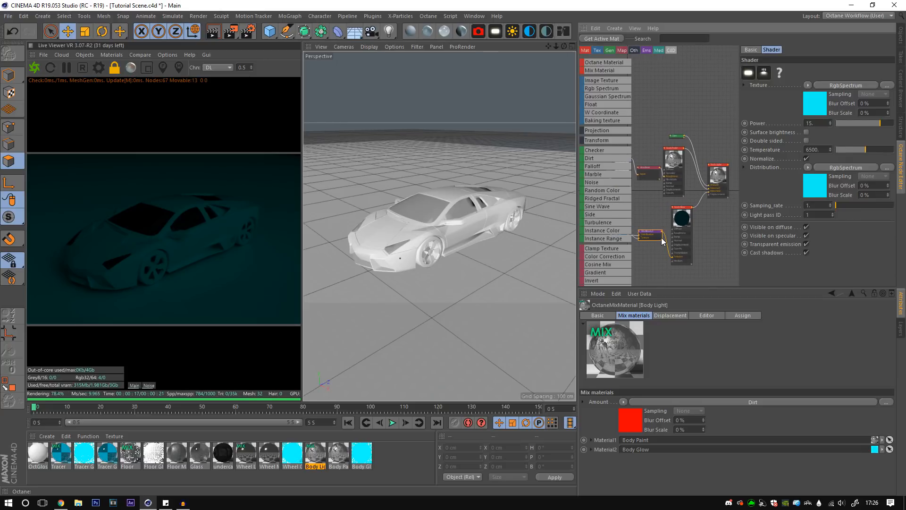
{"action": "middle_click_drag", "start_coordinate": [647, 203], "coordinate": [683, 228]}
Inspect the Body Paint material's index and roughness settings, along with its image texture and gradient nodes
{"action": "left_click", "coordinate": [704, 200]}
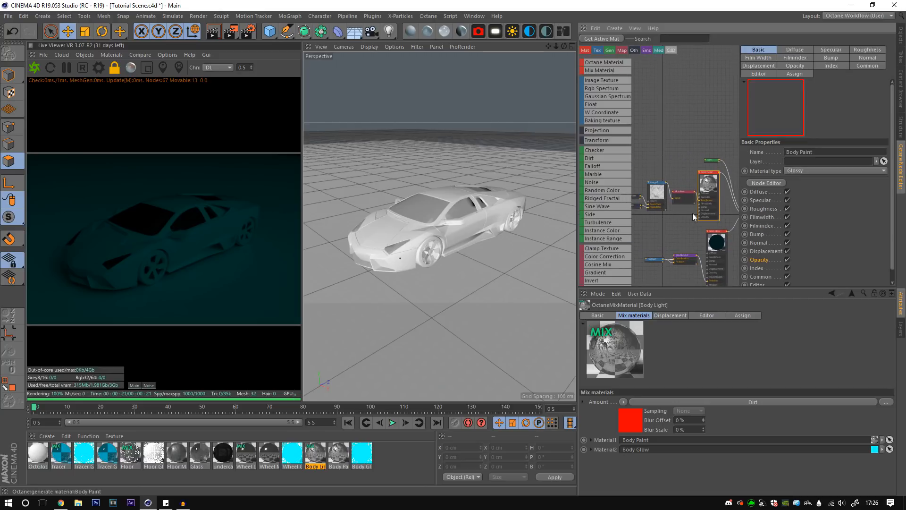
{"action": "left_click", "coordinate": [830, 67]}
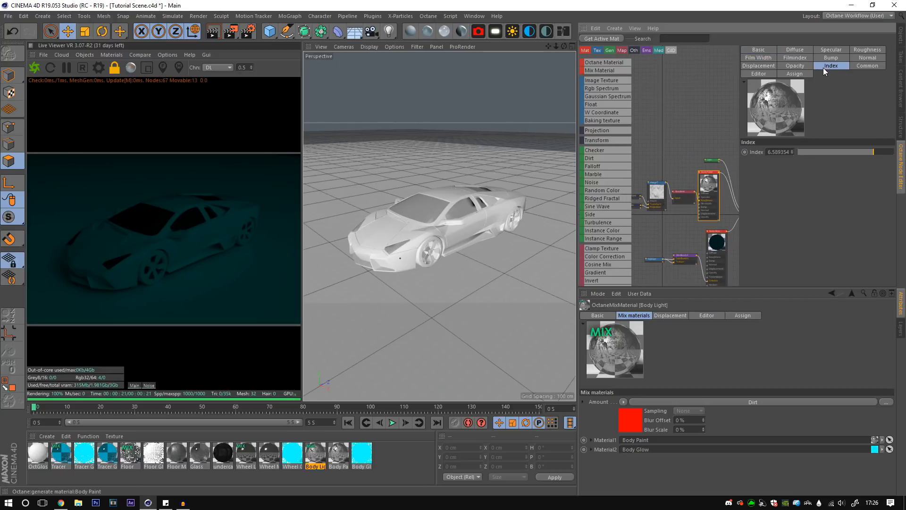
{"action": "left_click", "coordinate": [759, 50]}
{"action": "left_click", "coordinate": [867, 49]}
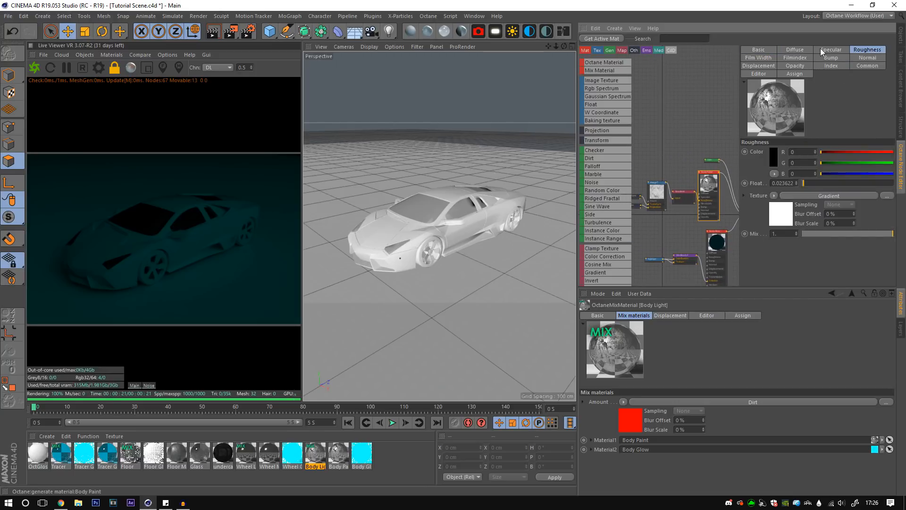
{"action": "left_click", "coordinate": [762, 49]}
{"action": "left_click", "coordinate": [660, 207]}
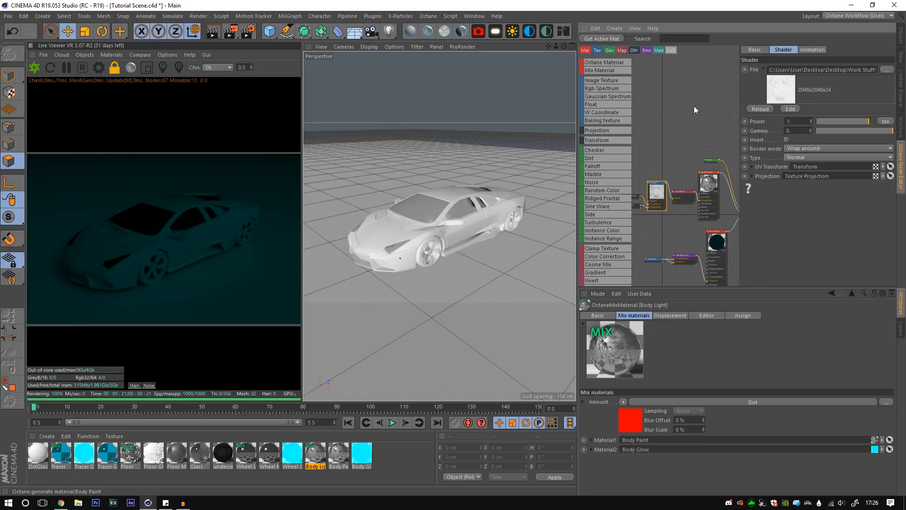
{"action": "left_click", "coordinate": [694, 194]}
{"action": "middle_click_drag", "start_coordinate": [684, 231], "coordinate": [645, 217]}
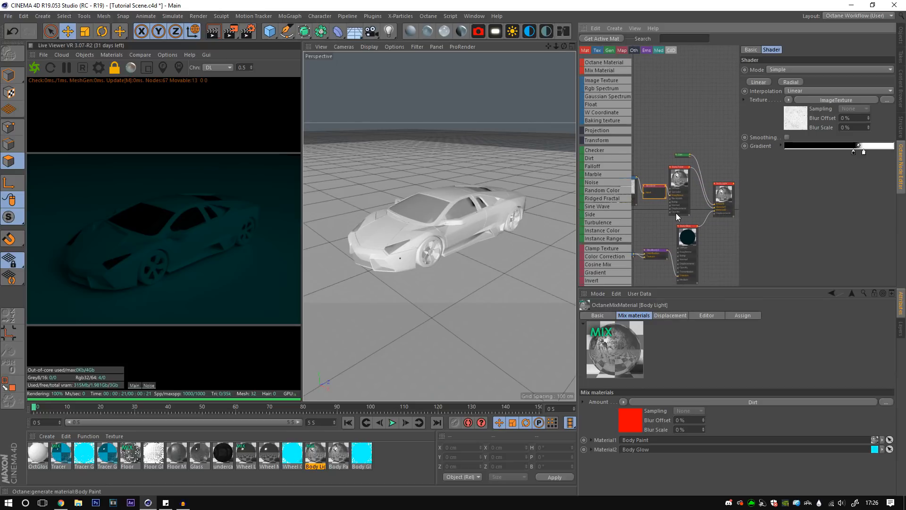
Check the Dirt node's settings and the Body Glow material in the Body Light graph
{"action": "left_click", "coordinate": [681, 154]}
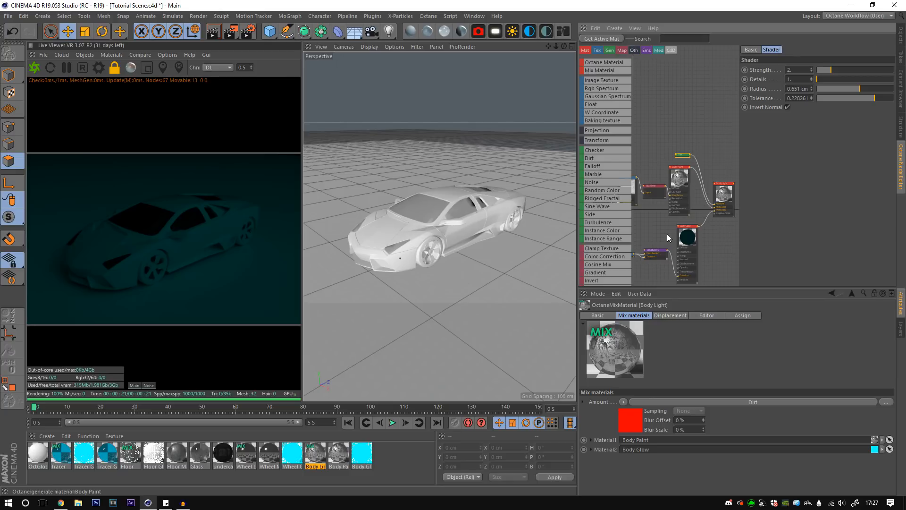
{"action": "left_click", "coordinate": [684, 241]}
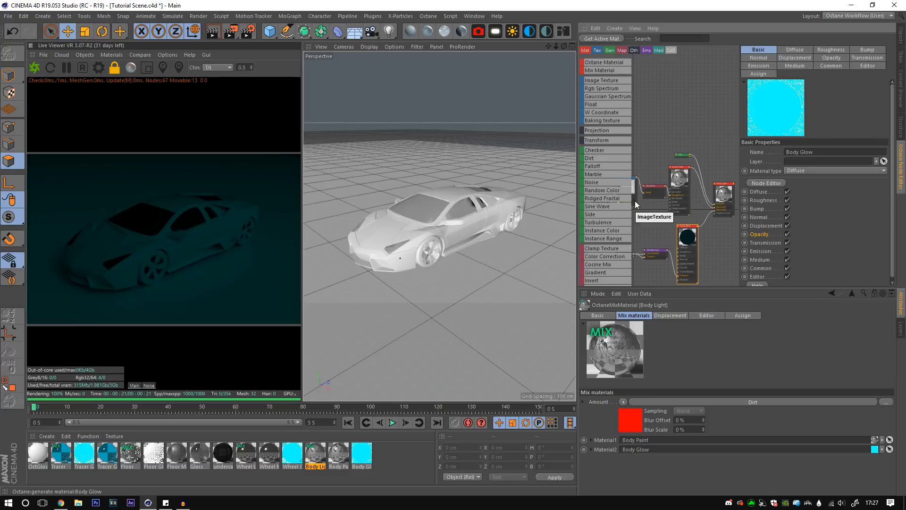
{"action": "left_click", "coordinate": [653, 217]}
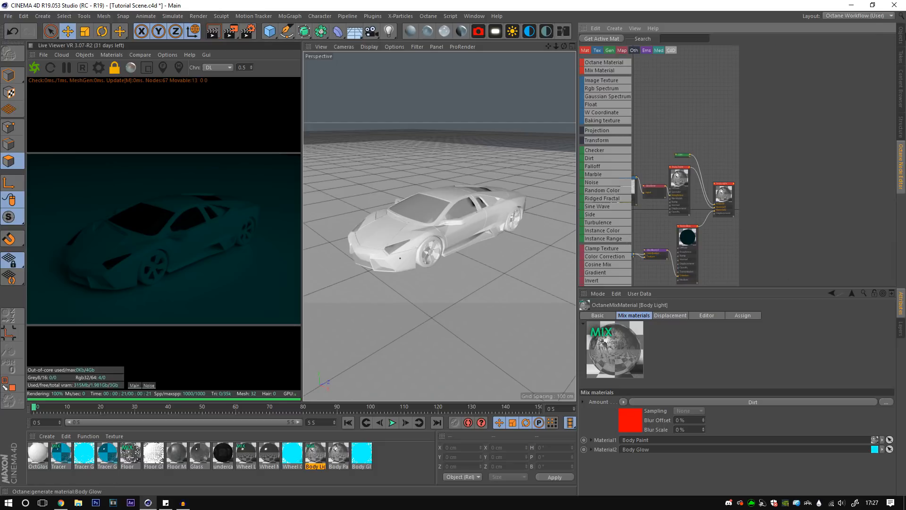
Create a new Octane glossy material, show it in the node editor and name it "Car paint"
{"action": "left_click", "coordinate": [901, 36]}
{"action": "left_click", "coordinate": [396, 454]}
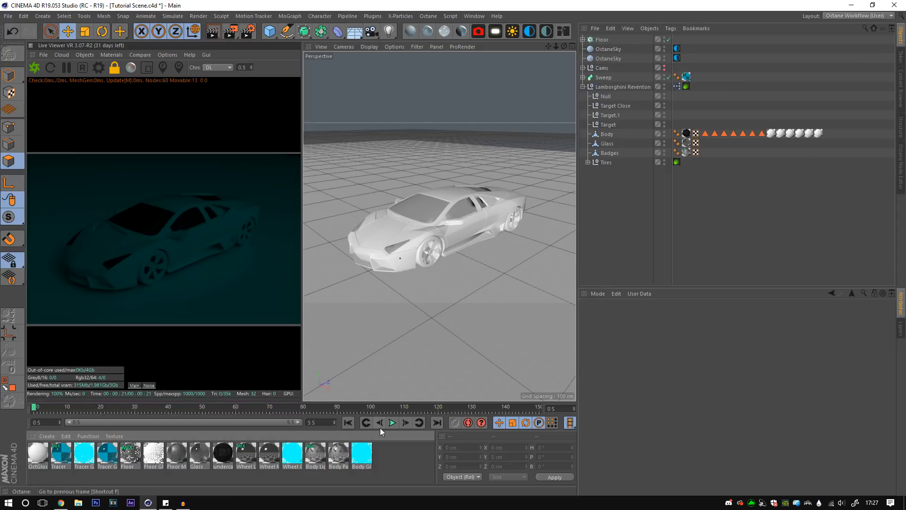
{"action": "left_click", "coordinate": [427, 31]}
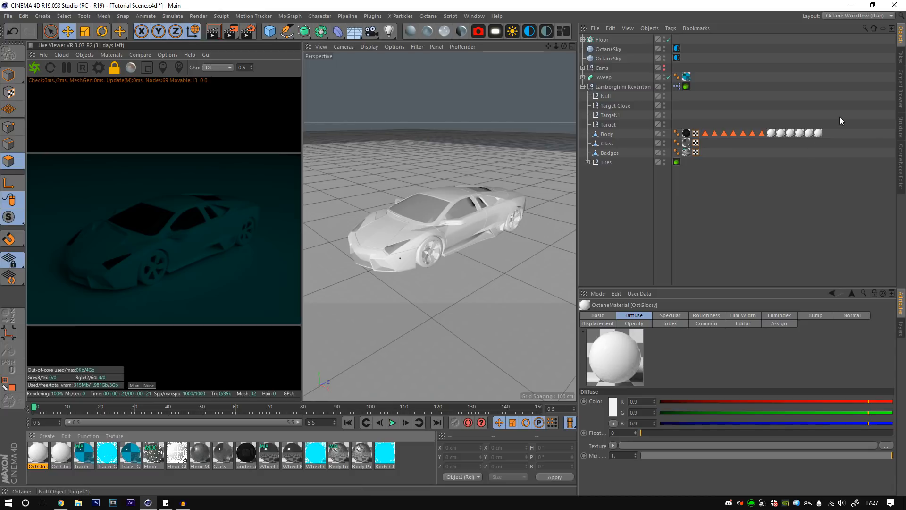
{"action": "left_click", "coordinate": [901, 166]}
{"action": "left_click_drag", "start_coordinate": [684, 251], "coordinate": [672, 149]}
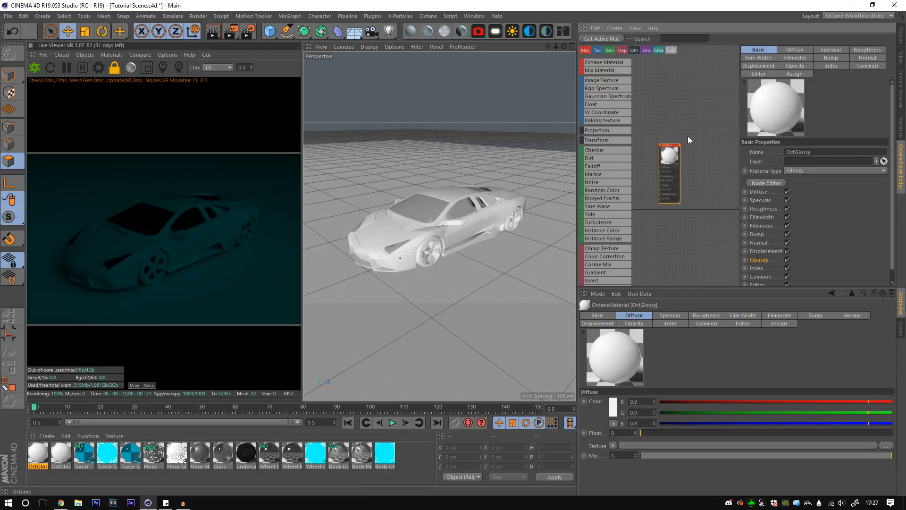
{"action": "double_click", "coordinate": [789, 152]}
{"action": "type", "text": "Car paint"}
{"action": "key", "text": "Return"}
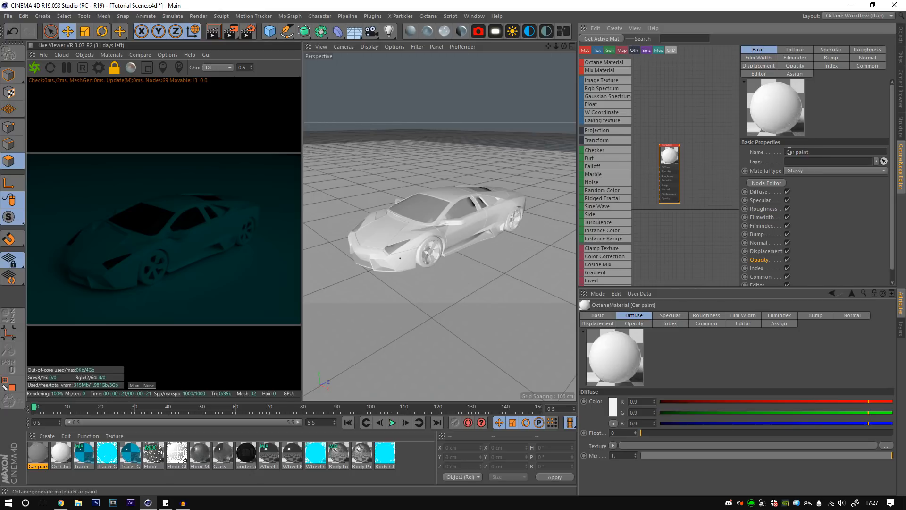
Set the Car paint material's index to 6 and reposition its node in the graph
{"action": "left_click", "coordinate": [822, 67]}
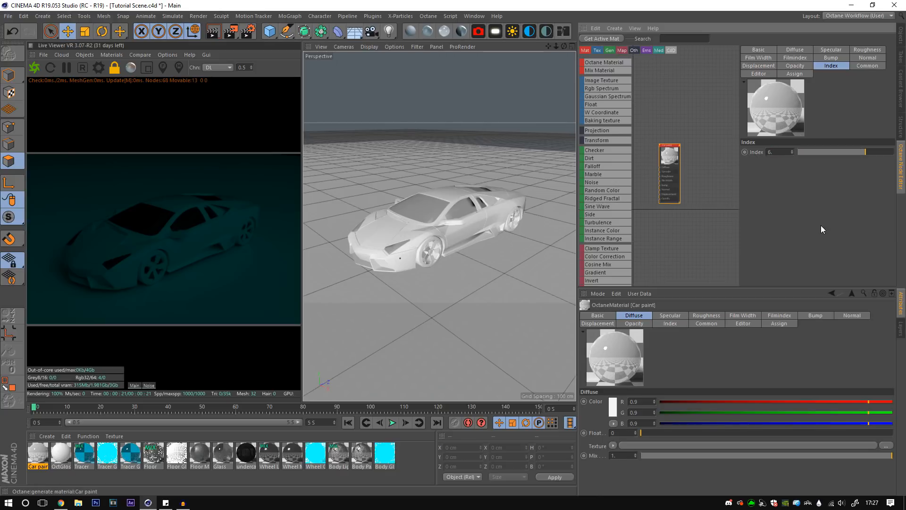
{"action": "mouse_move", "coordinate": [669, 157]}
{"action": "left_mouse_down"}
{"action": "mouse_move", "coordinate": [665, 140]}
{"action": "mouse_move", "coordinate": [687, 149]}
{"action": "left_mouse_up"}
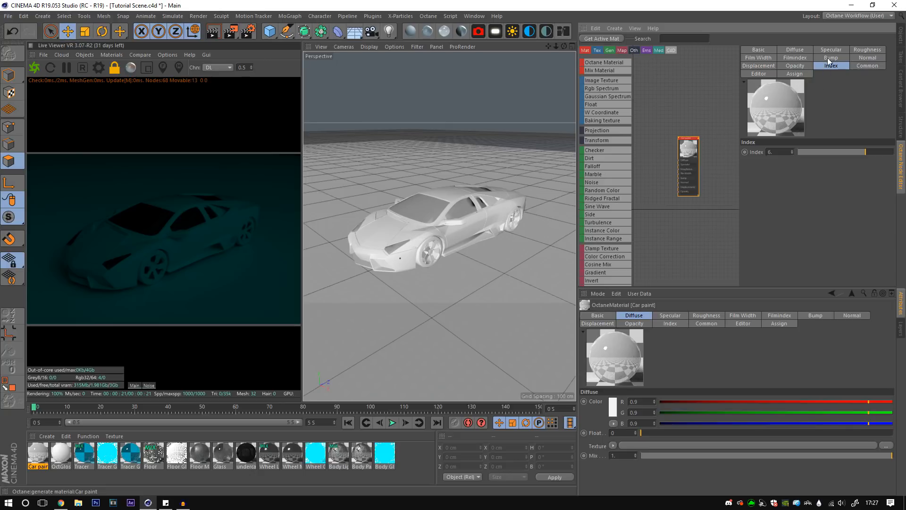
{"action": "left_click", "coordinate": [759, 50]}
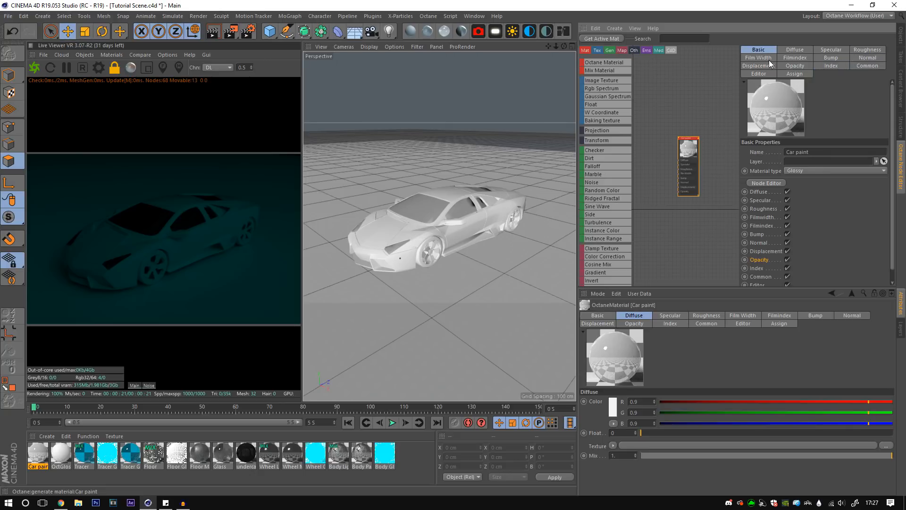
Darken the Car paint diffuse colour to near black, with R, G and B at 0.021981
{"action": "left_click", "coordinate": [784, 50]}
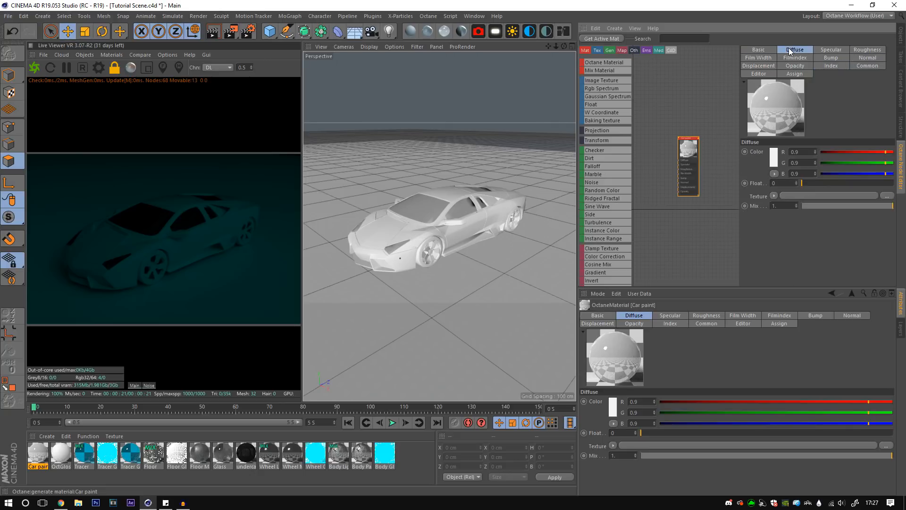
{"action": "left_click", "coordinate": [776, 163]}
{"action": "left_click_drag", "start_coordinate": [741, 178], "coordinate": [755, 176]}
{"action": "left_click", "coordinate": [758, 193]}
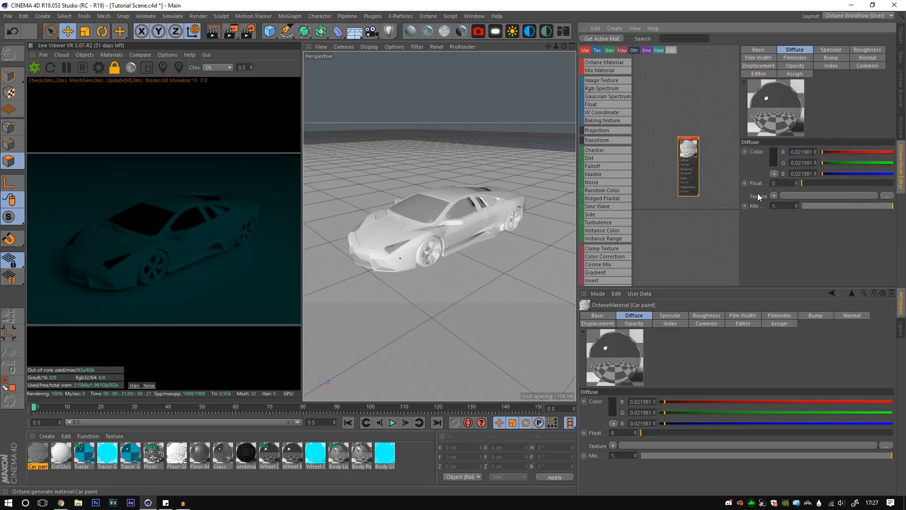
Add a Mix Material node and a second Octane Material node beside the Car paint node in the graph
{"action": "scroll", "coordinate": [619, 183], "scroll_direction": "down", "scroll_amount": 2}
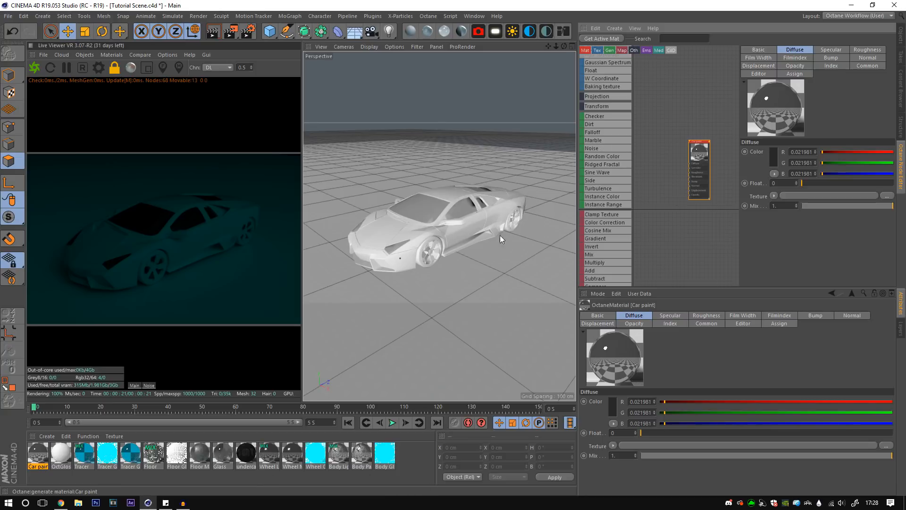
{"action": "left_click_drag", "start_coordinate": [699, 164], "coordinate": [685, 150]}
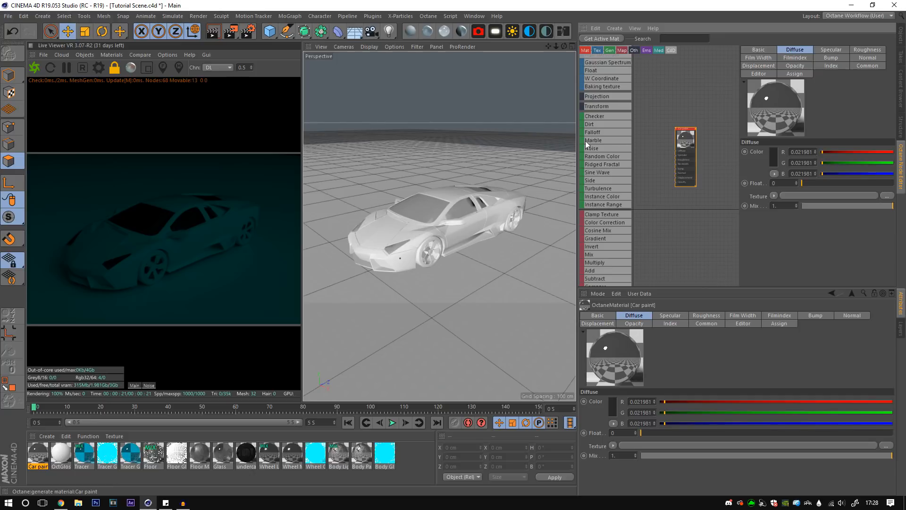
{"action": "scroll", "coordinate": [603, 124], "scroll_direction": "up", "scroll_amount": 3}
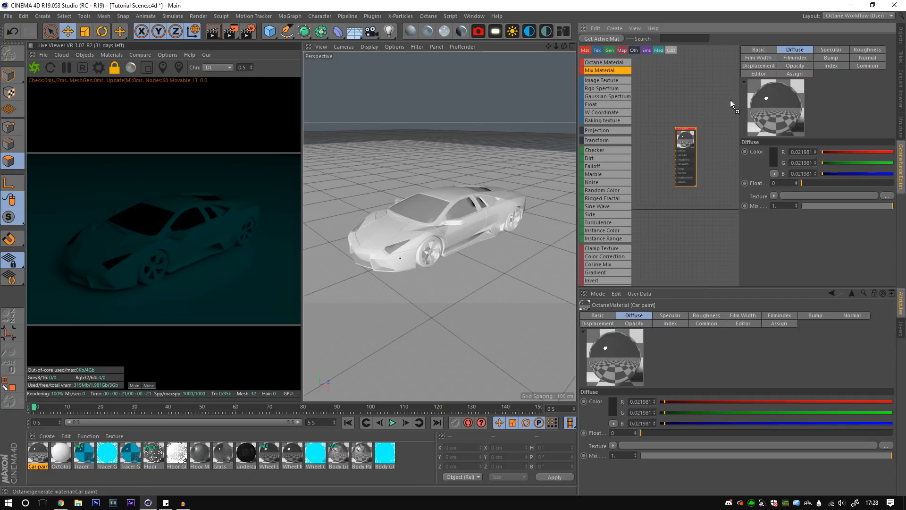
{"action": "left_click_drag", "start_coordinate": [735, 97], "coordinate": [721, 114]}
{"action": "left_click_drag", "start_coordinate": [681, 228], "coordinate": [680, 226]}
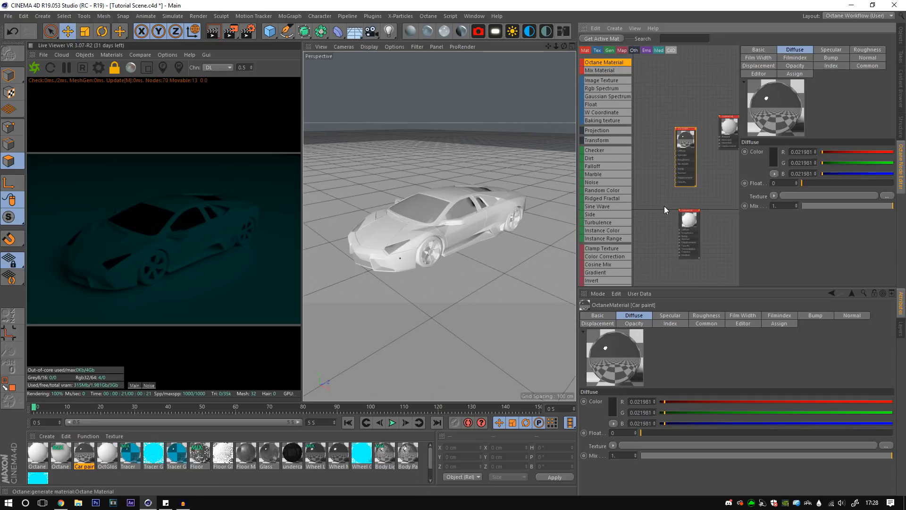
{"action": "left_click", "coordinate": [688, 208]}
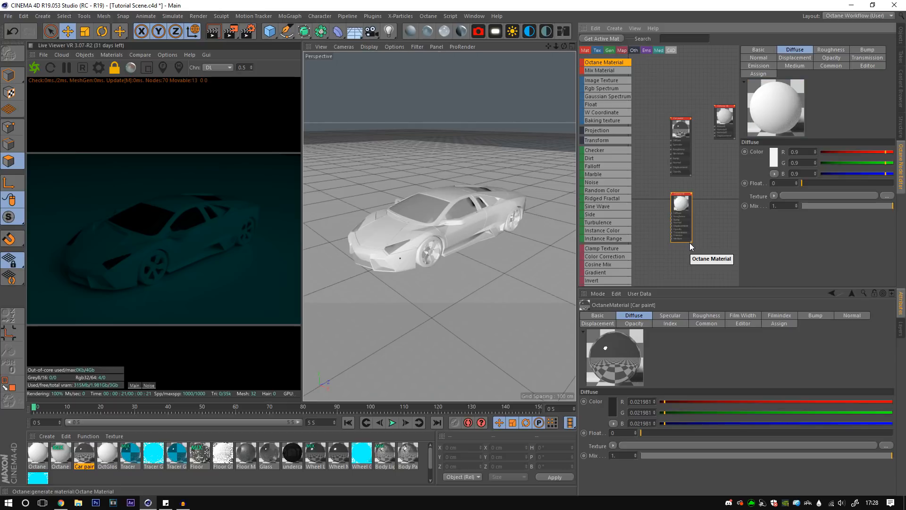
{"action": "left_click_drag", "start_coordinate": [688, 215], "coordinate": [687, 213]}
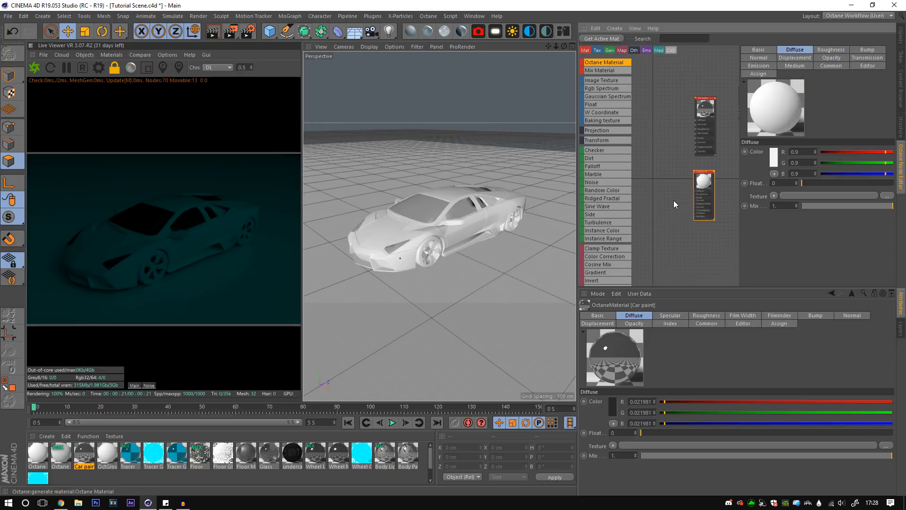
Add a Blackbody Emission node connected to the new diffuse material's emission input
{"action": "scroll", "coordinate": [611, 220], "scroll_direction": "down", "scroll_amount": 5}
{"action": "left_click_drag", "start_coordinate": [595, 237], "coordinate": [694, 213]}
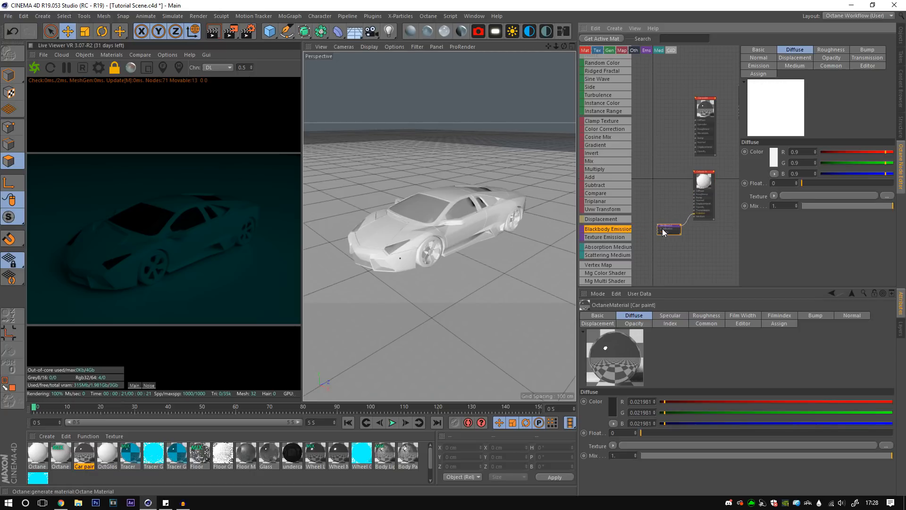
{"action": "left_click", "coordinate": [644, 235]}
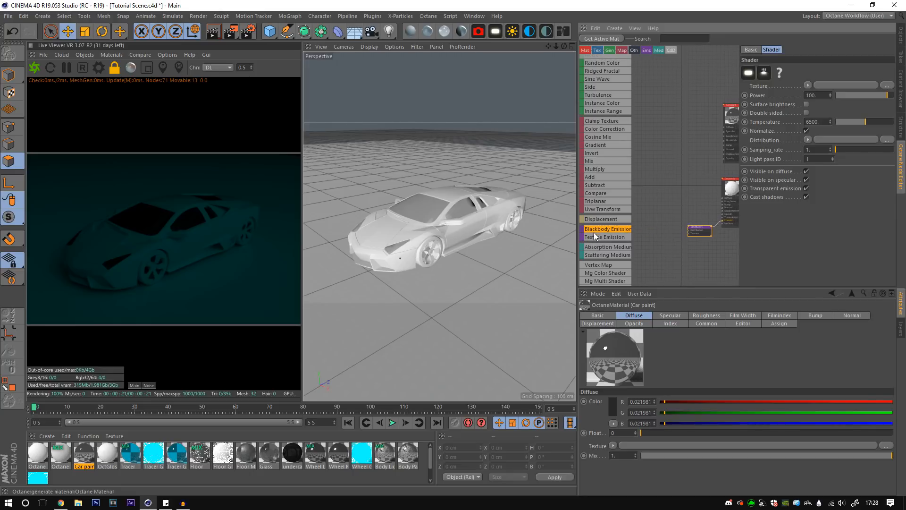
Feed an RGB Spectrum node into the Blackbody Emission's texture and distribution, coloured orange with hue 41° and saturation 100%
{"action": "scroll", "coordinate": [666, 247], "scroll_direction": "up", "scroll_amount": 1}
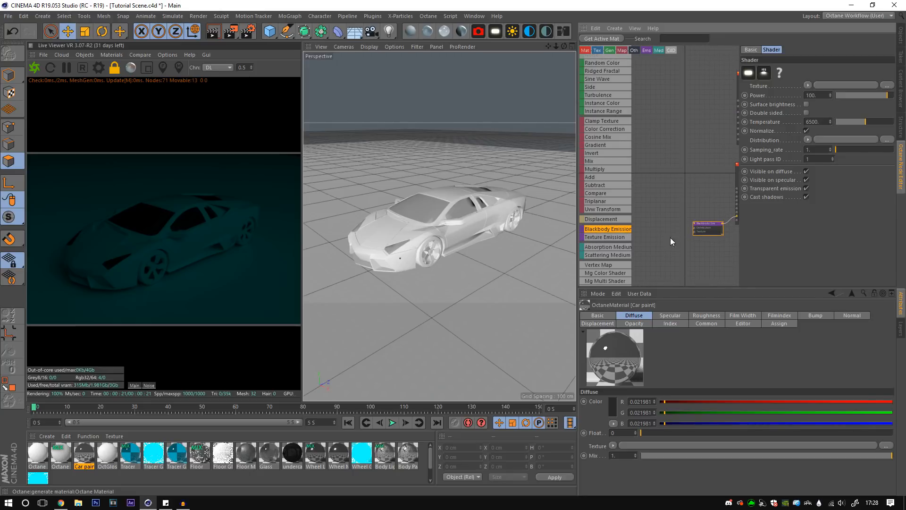
{"action": "scroll", "coordinate": [619, 202], "scroll_direction": "up", "scroll_amount": 5}
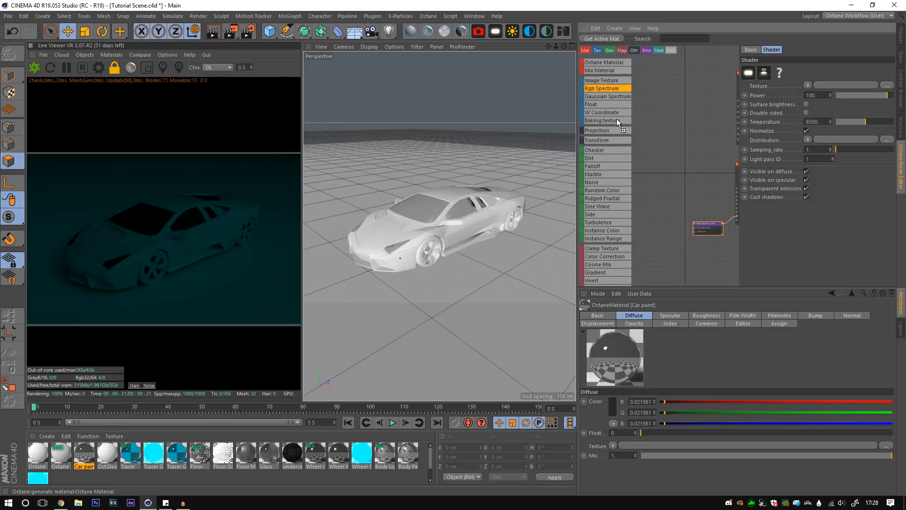
{"action": "left_click_drag", "start_coordinate": [655, 236], "coordinate": [696, 231]}
{"action": "left_click", "coordinate": [667, 239]}
{"action": "left_click", "coordinate": [758, 85]}
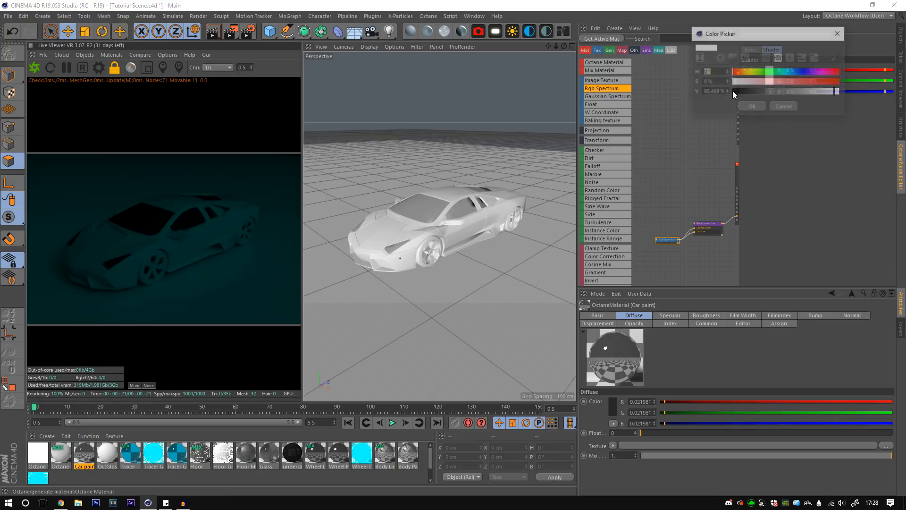
{"action": "mouse_move", "coordinate": [752, 76]}
{"action": "left_mouse_down"}
{"action": "mouse_move", "coordinate": [745, 72]}
{"action": "mouse_move", "coordinate": [852, 98]}
{"action": "left_mouse_up"}
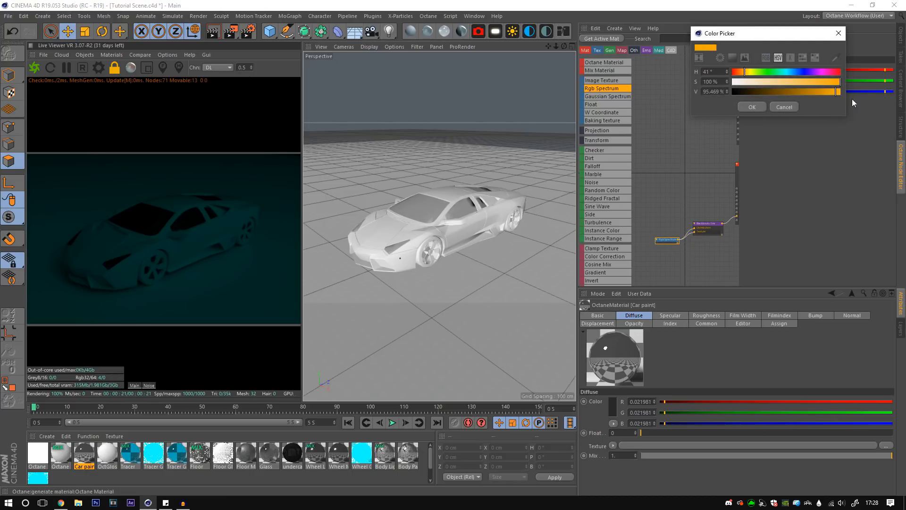
{"action": "left_click", "coordinate": [753, 108]}
Connect Car paint and the emissive material to the Mix Material, with a new Dirt node driving its amount
{"action": "mouse_move", "coordinate": [702, 183]}
{"action": "middle_mouse_down"}
{"action": "mouse_move", "coordinate": [625, 222]}
{"action": "mouse_move", "coordinate": [625, 241]}
{"action": "middle_mouse_up"}
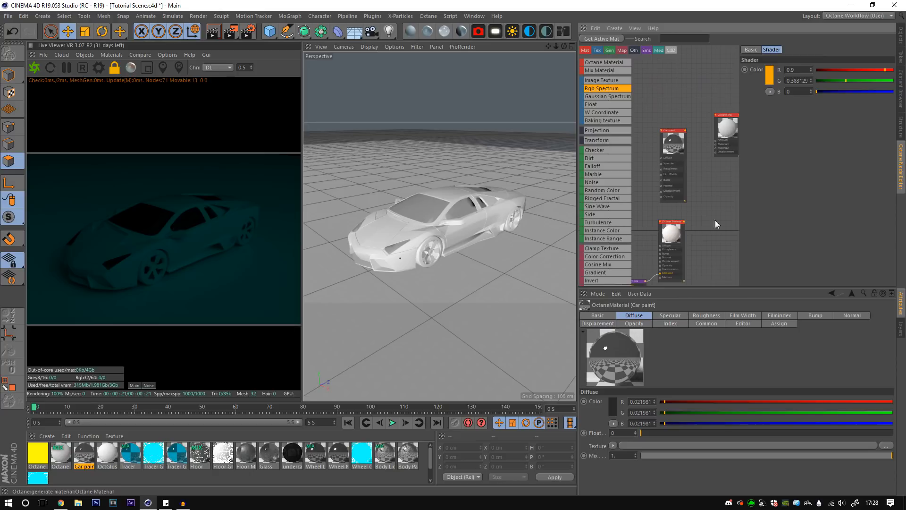
{"action": "left_click_drag", "start_coordinate": [684, 222], "coordinate": [715, 144]}
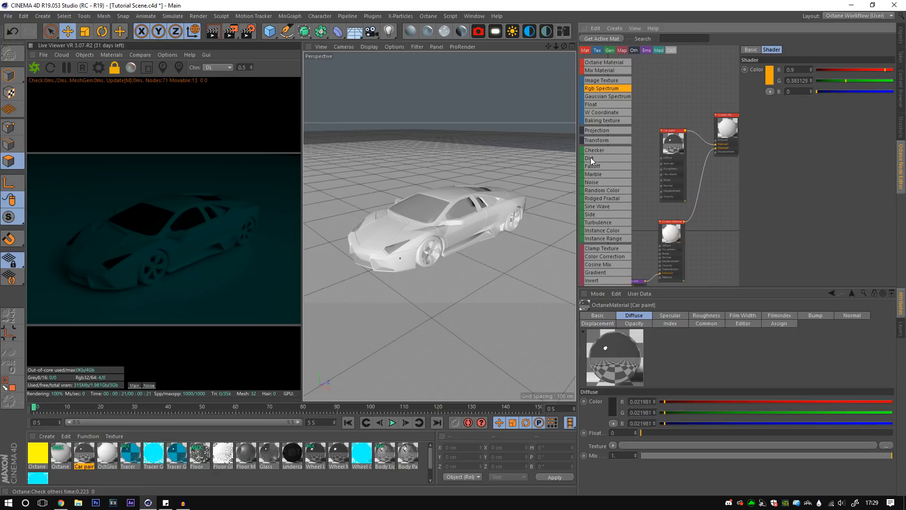
{"action": "left_click_drag", "start_coordinate": [590, 158], "coordinate": [665, 102]}
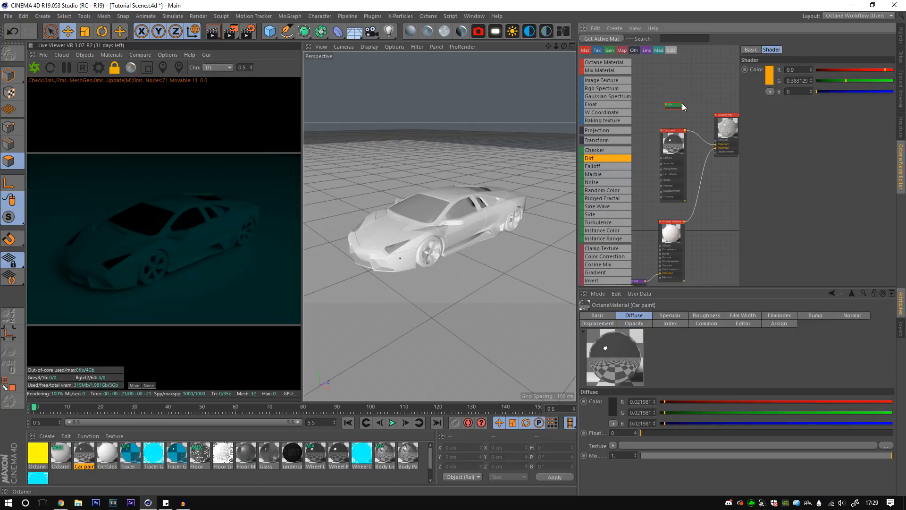
{"action": "left_click", "coordinate": [681, 103]}
{"action": "left_click_drag", "start_coordinate": [683, 105], "coordinate": [718, 143]}
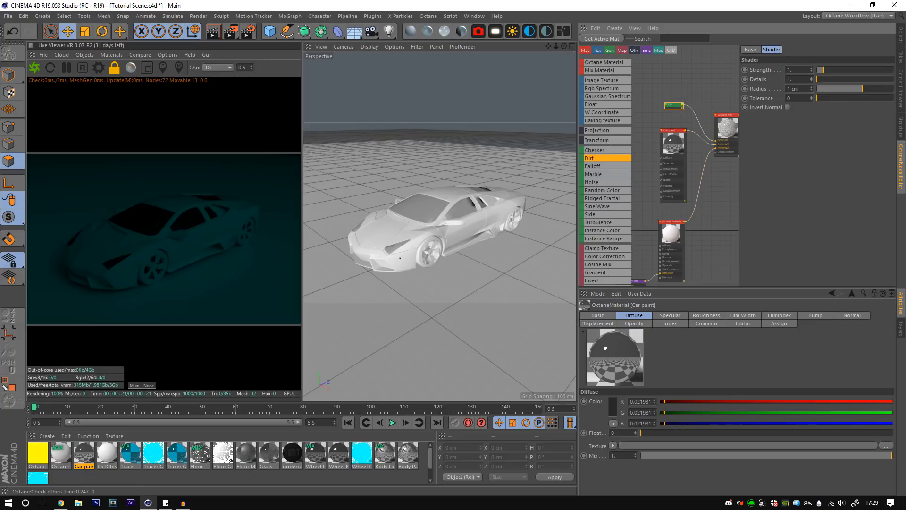
Check the mix material's inputs and set the Blackbody Emission's power to 15
{"action": "left_click", "coordinate": [901, 36]}
{"action": "left_click", "coordinate": [61, 455]}
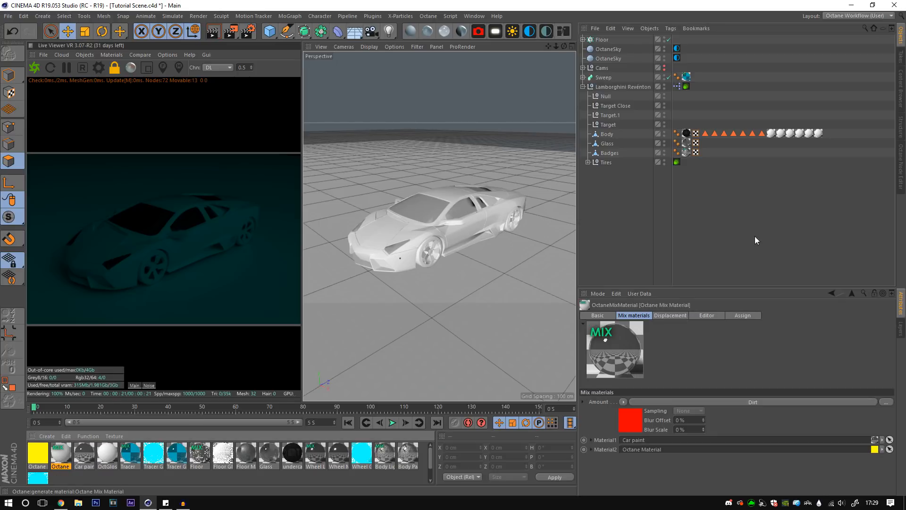
{"action": "left_click", "coordinate": [901, 167]}
{"action": "left_click", "coordinate": [706, 220]}
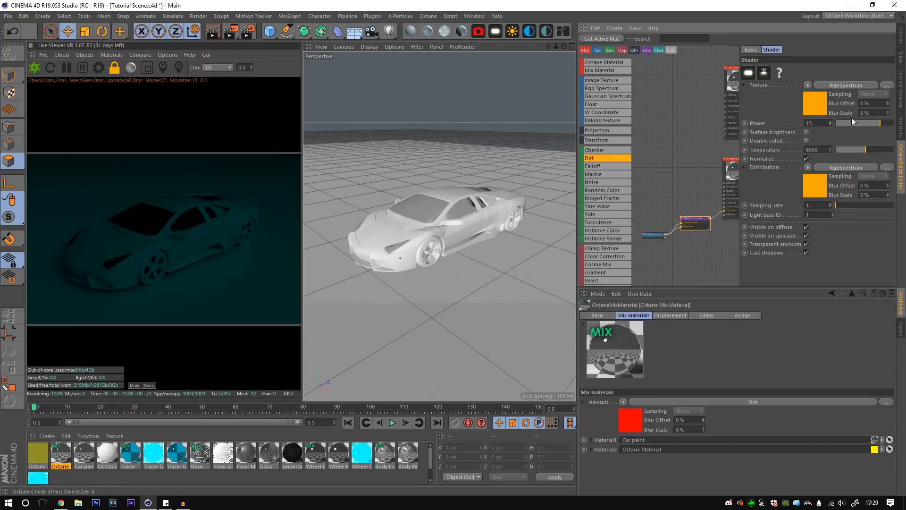
Assign the mix material to the Body's first white material tag and delete the Octane Object tag from Tires
{"action": "left_click", "coordinate": [901, 36]}
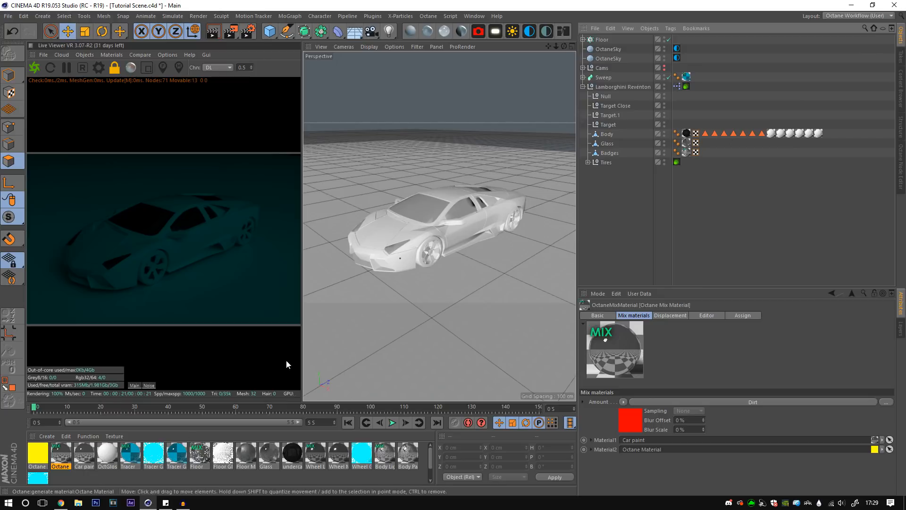
{"action": "left_click_drag", "start_coordinate": [68, 455], "coordinate": [774, 136]}
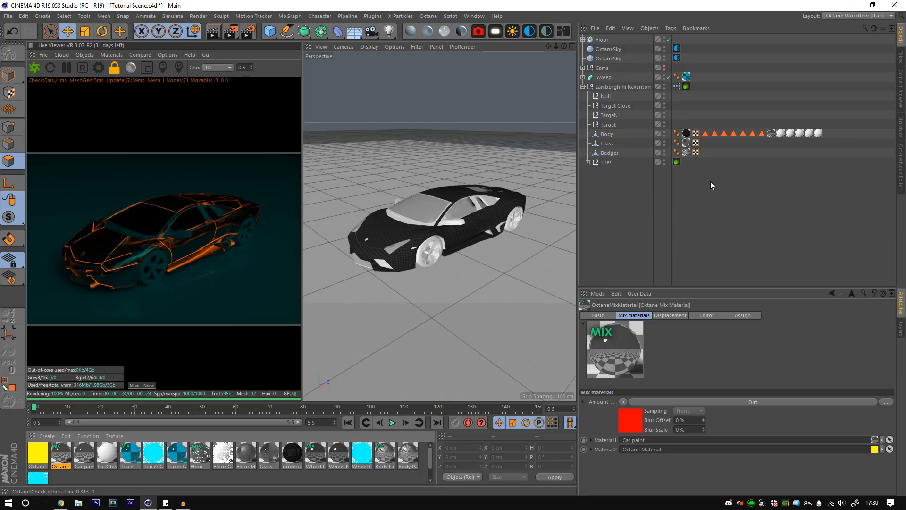
{"action": "left_click", "coordinate": [677, 161]}
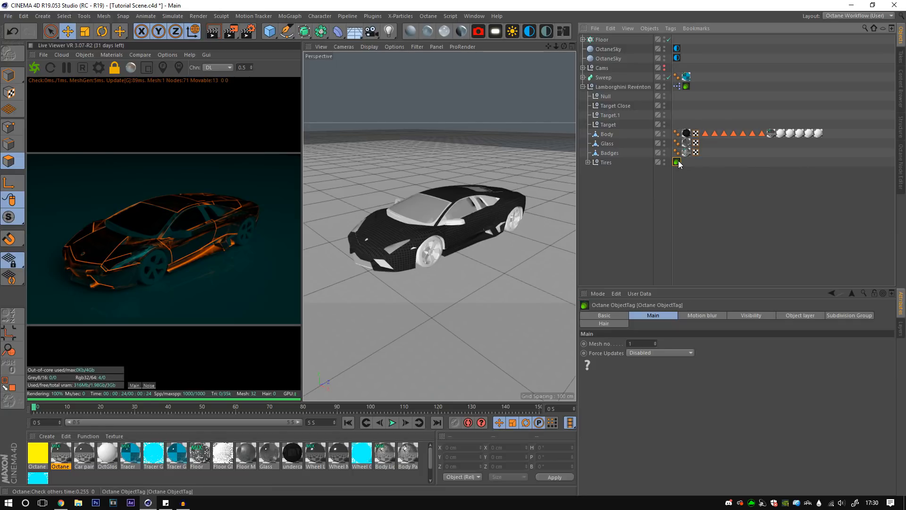
{"action": "key", "text": "Delete"}
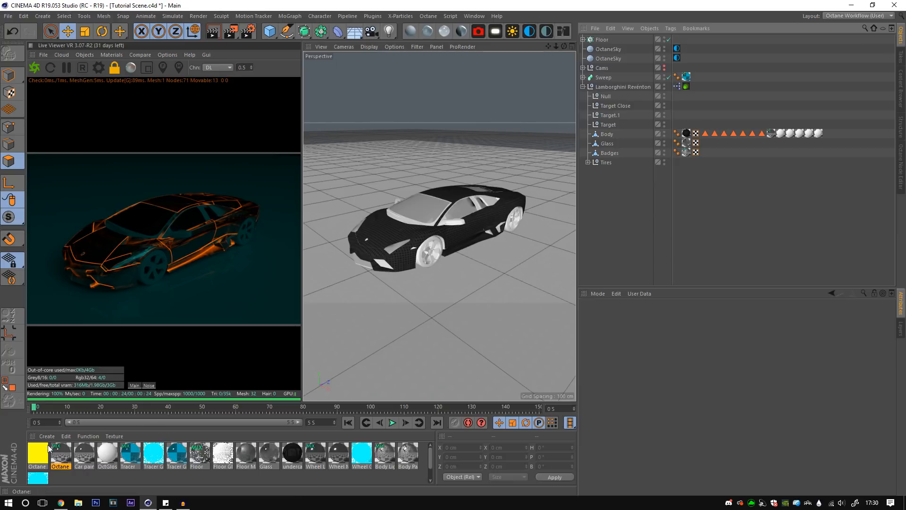
Rename the emissive diffuse material in the node graph as "Glow"
{"action": "left_click", "coordinate": [901, 165]}
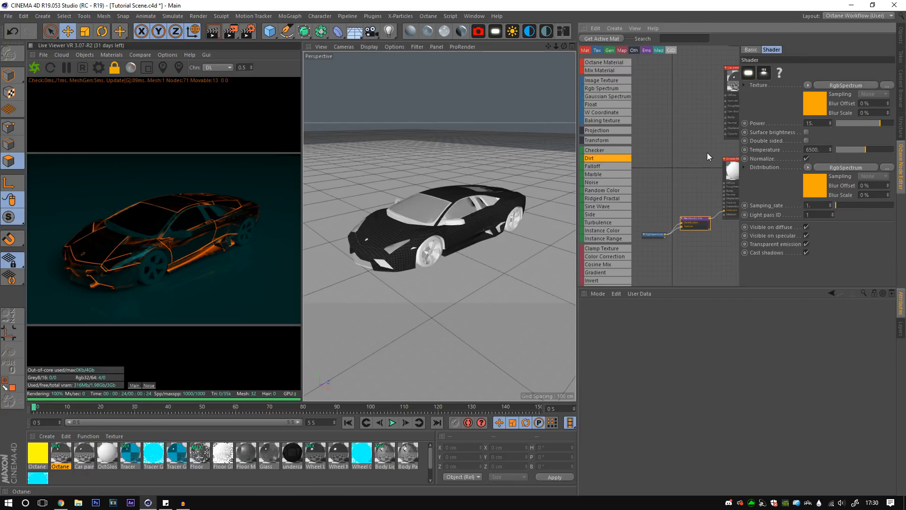
{"action": "middle_click_drag", "start_coordinate": [710, 152], "coordinate": [664, 176]}
{"action": "left_click", "coordinate": [691, 189]}
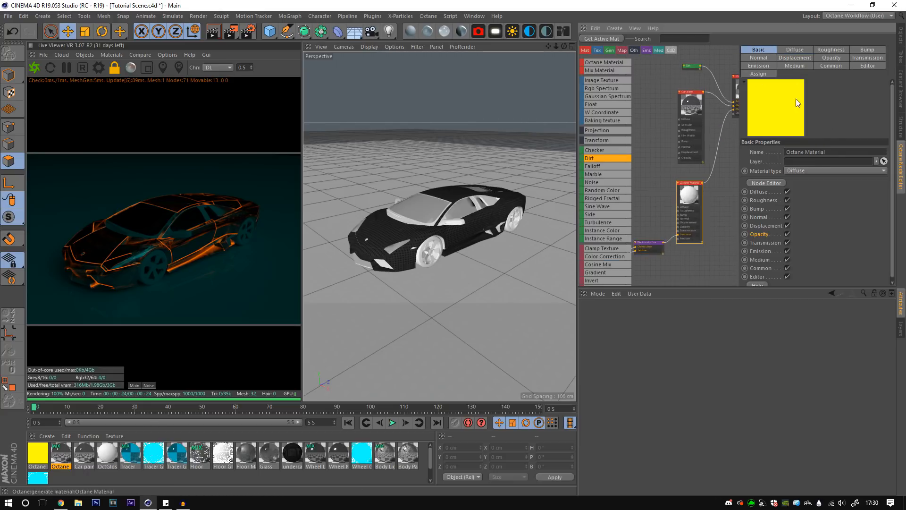
{"action": "type", "text": "Glow"}
{"action": "key", "text": "Return"}
Set the Dirt node's strength to 2
{"action": "middle_click_drag", "start_coordinate": [697, 119], "coordinate": [673, 170]}
{"action": "left_click", "coordinate": [671, 118]}
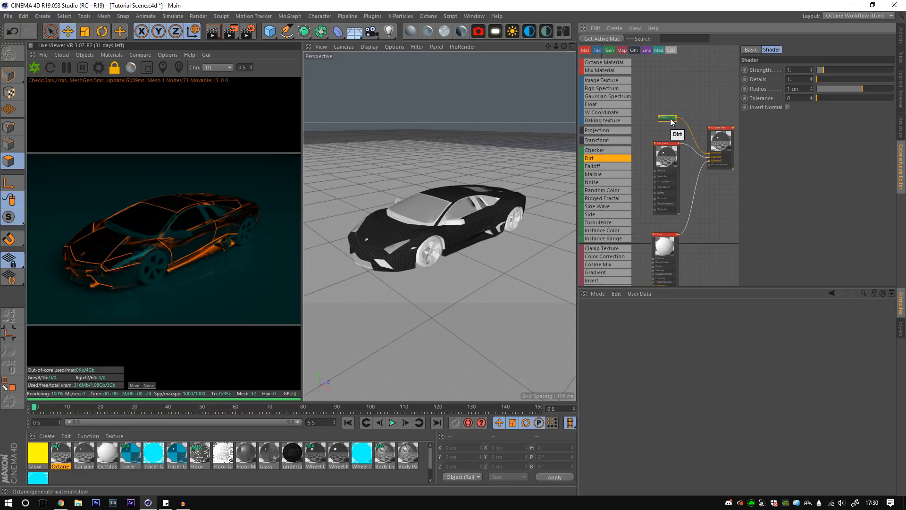
{"action": "left_click", "coordinate": [754, 86]}
{"action": "type", "text": "2"}
{"action": "key", "text": "Return"}
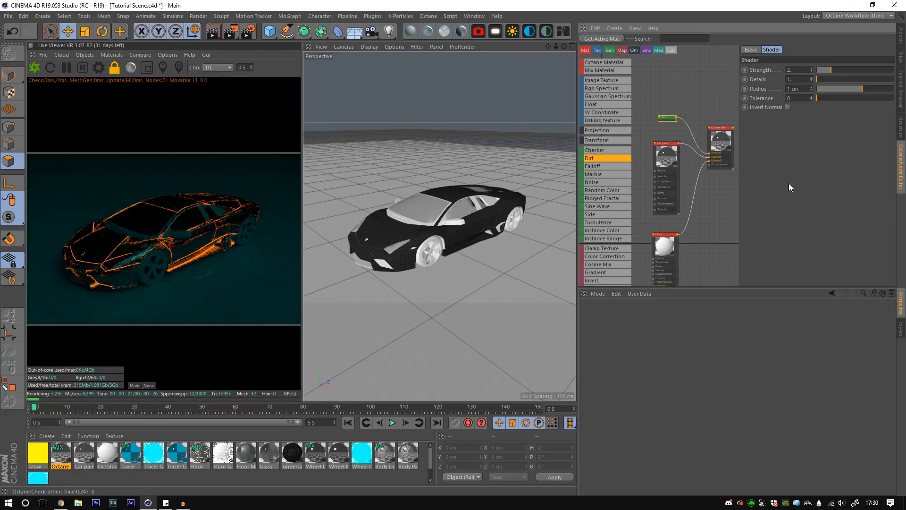
Set the Dirt node's details to 1.5
{"action": "key", "text": "Tab"}
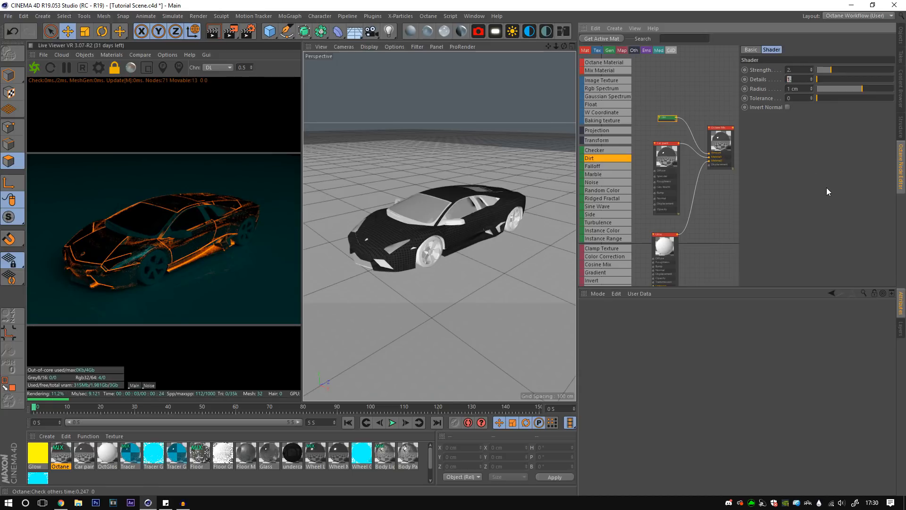
{"action": "type", "text": "15."}
{"action": "key", "text": "BackSpace"}
{"action": "key", "text": "BackSpace"}
{"action": "type", "text": ".5"}
{"action": "key", "text": "Return"}
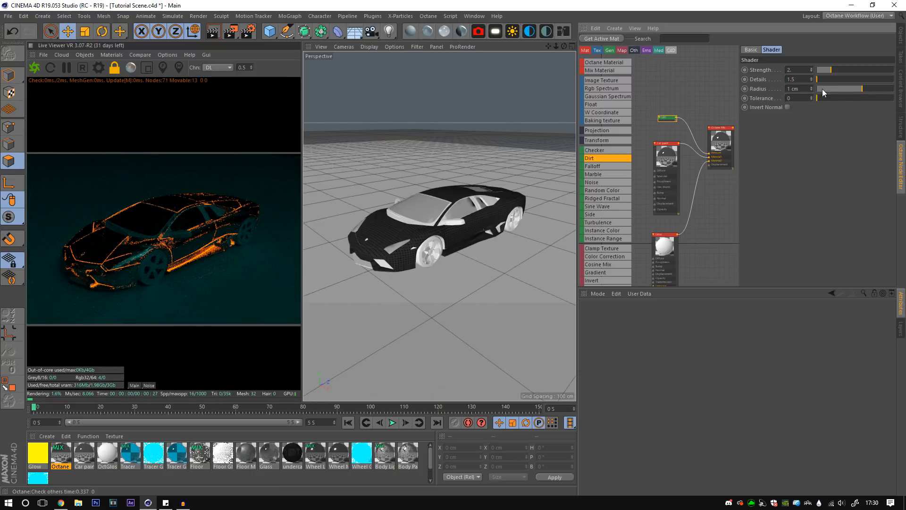
Adjust the Dirt node's radius to about 0.68 cm and its tolerance to about 0.063
{"action": "left_click_drag", "start_coordinate": [863, 90], "coordinate": [875, 88]}
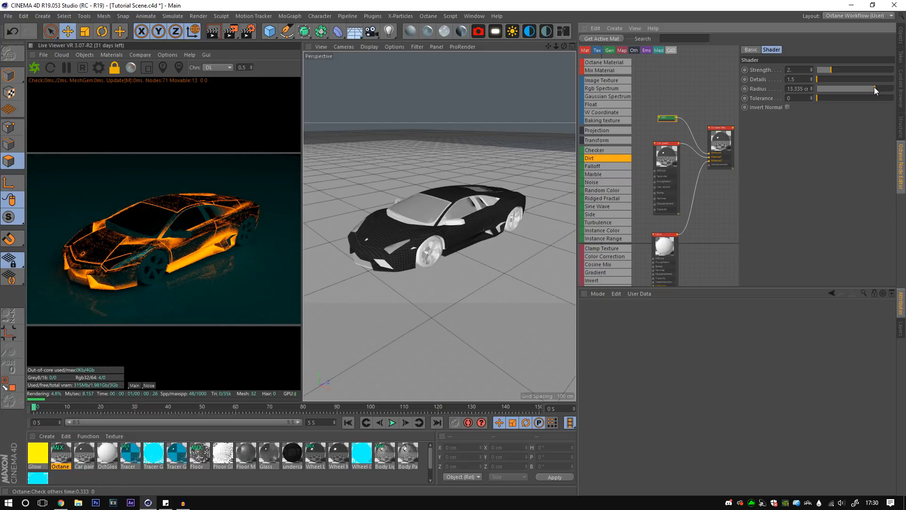
{"action": "left_click_drag", "start_coordinate": [874, 87], "coordinate": [853, 86]}
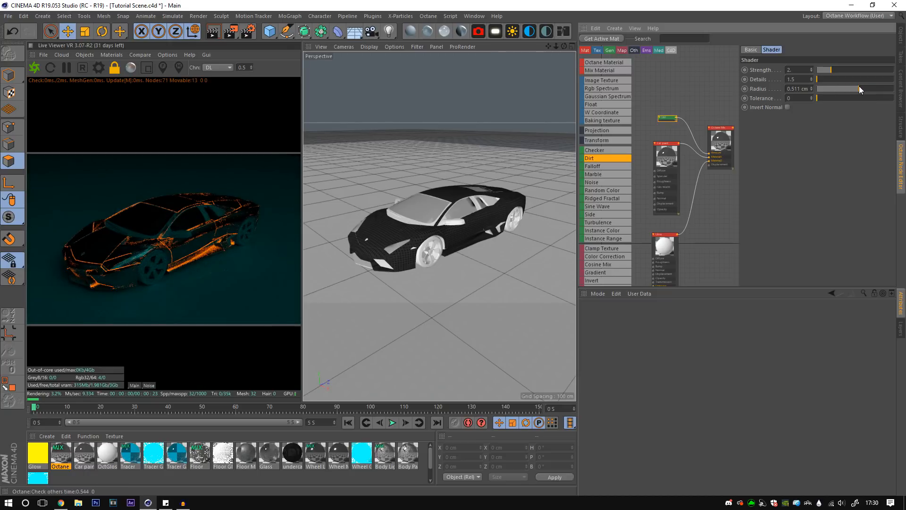
{"action": "left_click", "coordinate": [859, 88]}
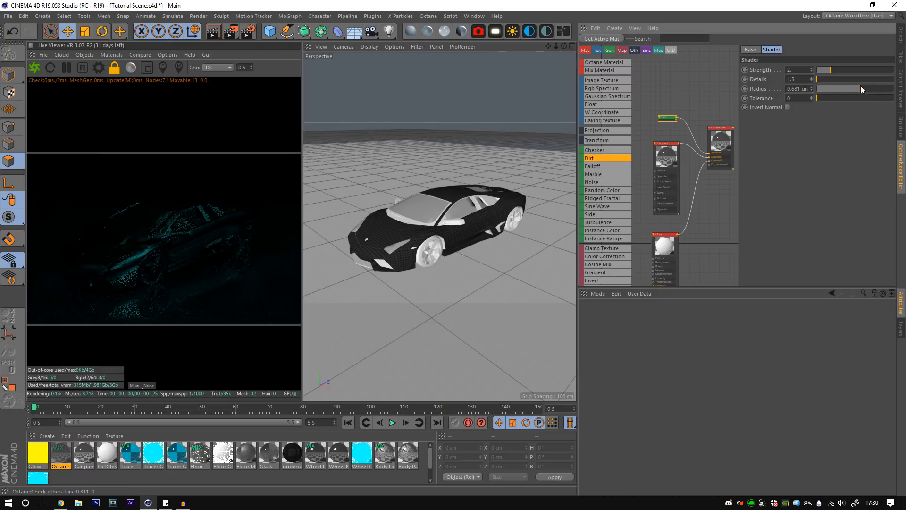
{"action": "left_click", "coordinate": [836, 98]}
{"action": "left_click_drag", "start_coordinate": [837, 97], "coordinate": [833, 95]}
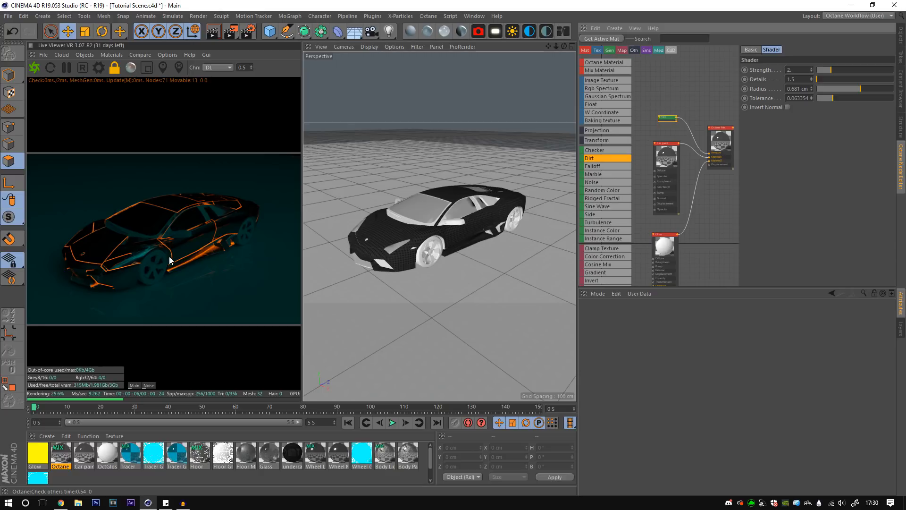
Compare the Dirt effect with and without Invert Normal, and leave Invert Normal enabled
{"action": "left_click", "coordinate": [789, 108]}
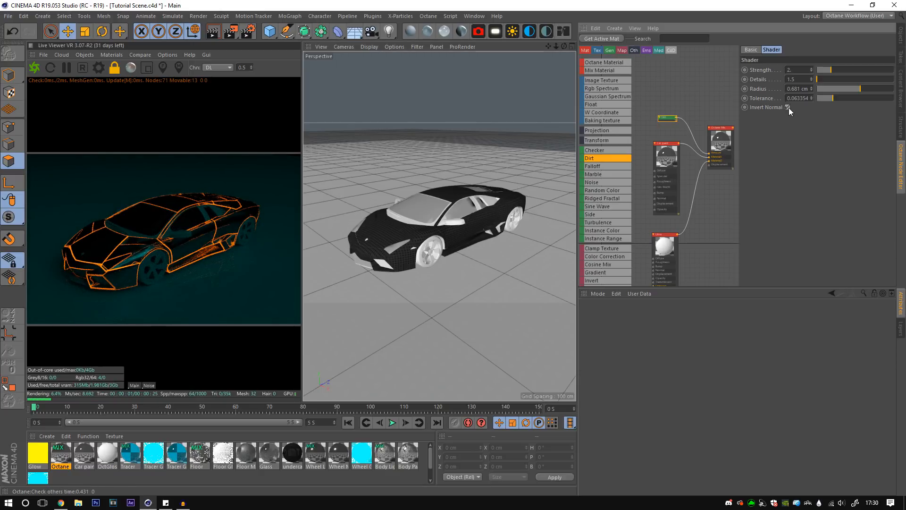
{"action": "left_click", "coordinate": [788, 108]}
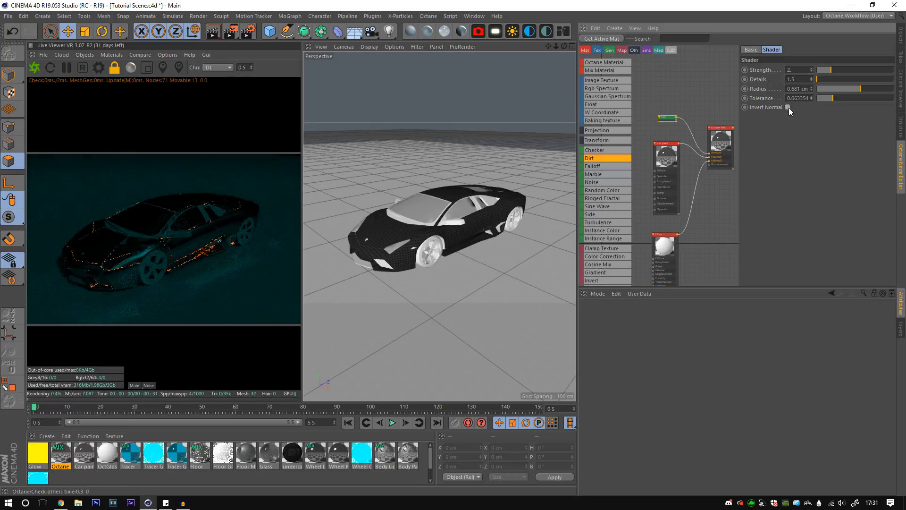
{"action": "left_click", "coordinate": [789, 108]}
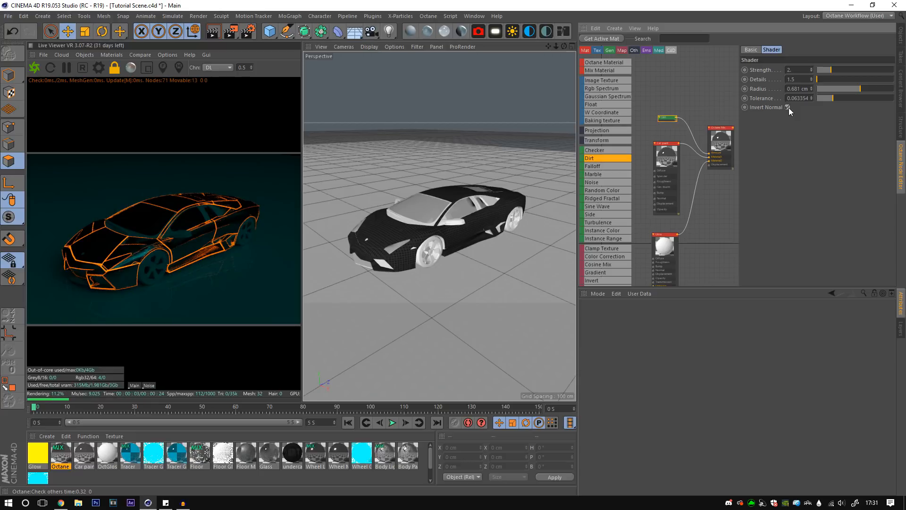
Raise the Dirt node's tolerance to about 0.086 and check the Body Light material's Dirt settings for comparison
{"action": "left_click_drag", "start_coordinate": [833, 100], "coordinate": [838, 97]}
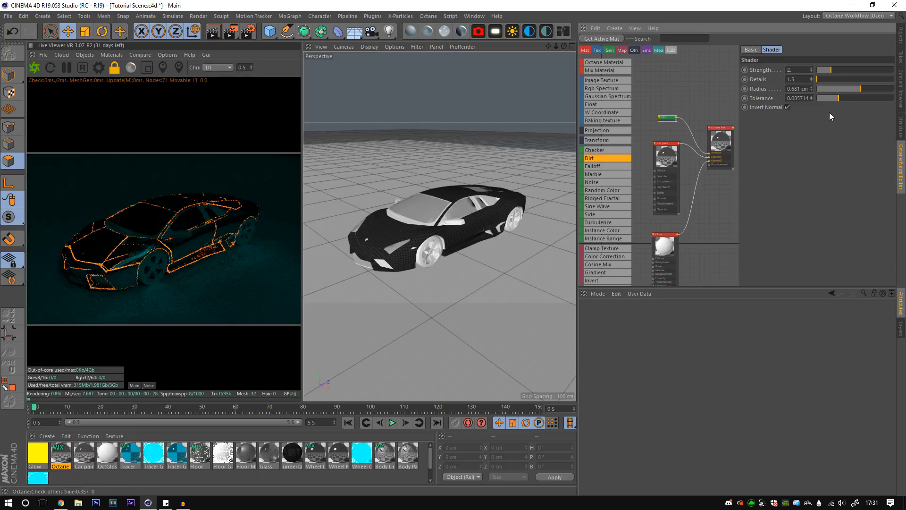
{"action": "left_click", "coordinate": [383, 455]}
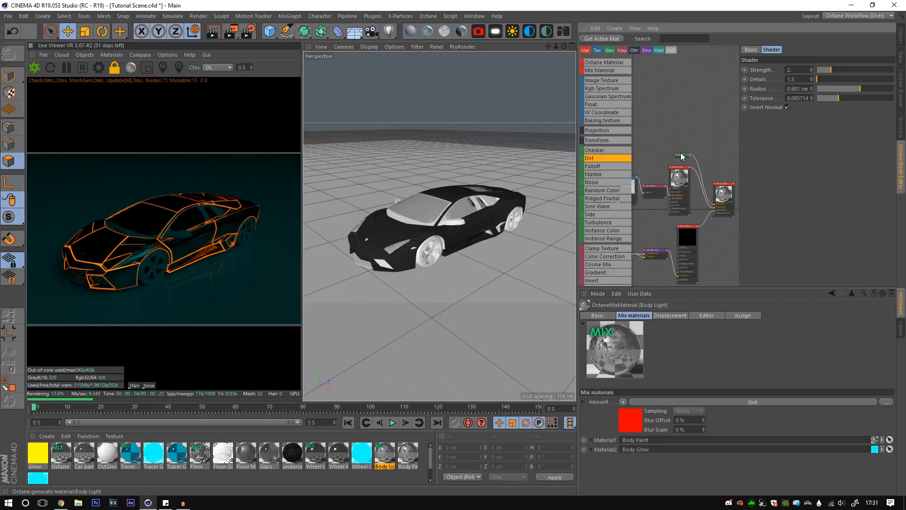
{"action": "left_click", "coordinate": [682, 155]}
{"action": "left_click", "coordinate": [40, 456]}
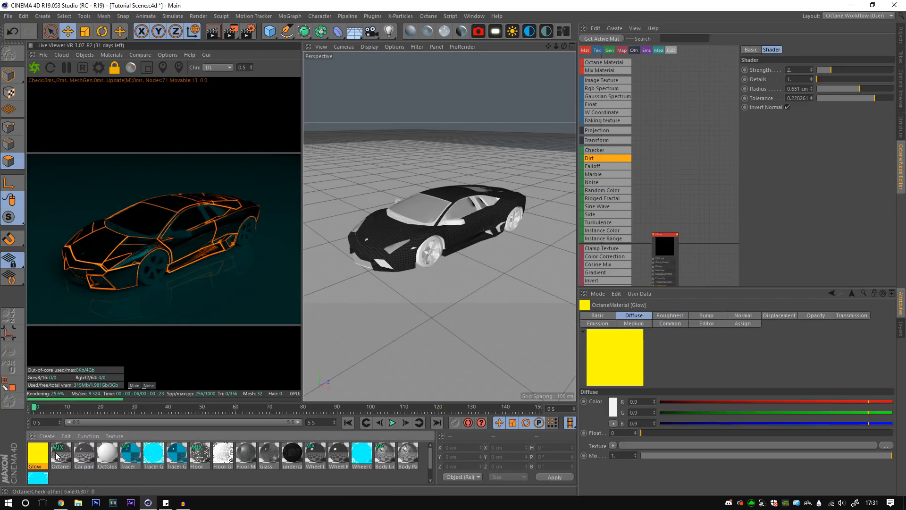
{"action": "left_click", "coordinate": [58, 455]}
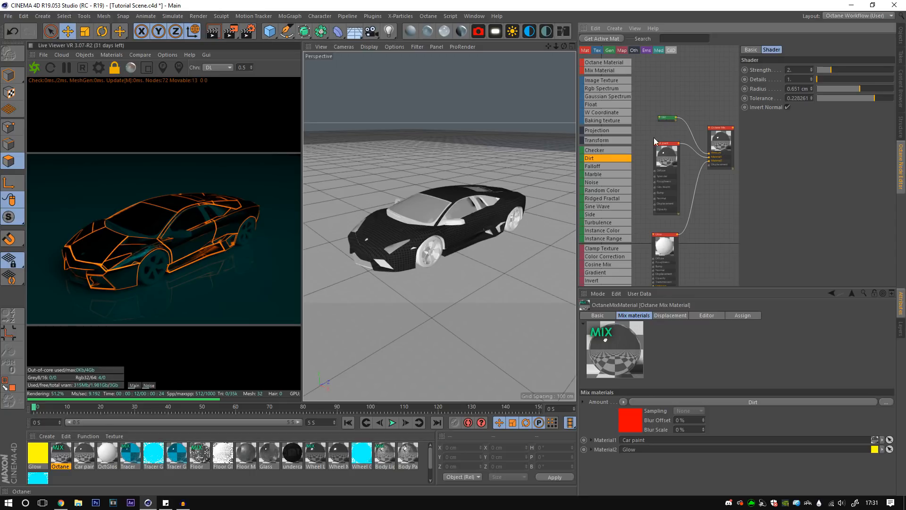
{"action": "middle_click_drag", "start_coordinate": [710, 208], "coordinate": [711, 203]}
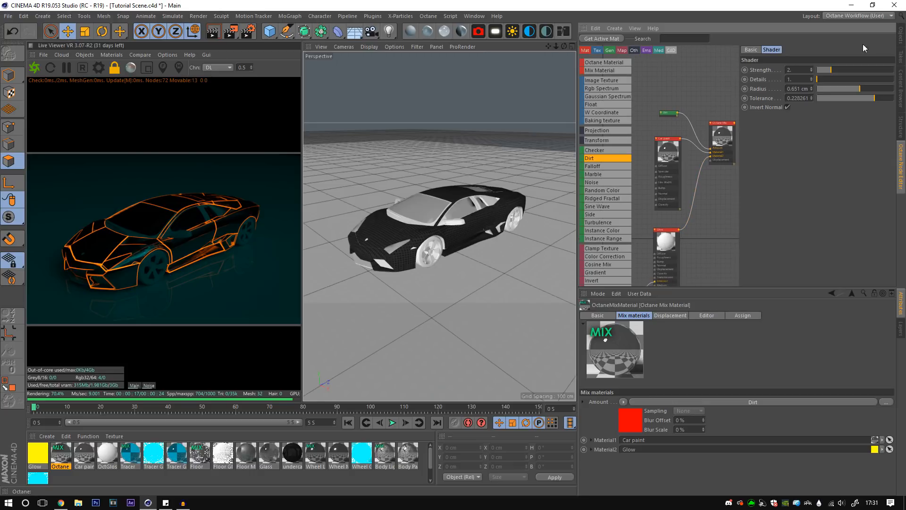
Compare the render with and without post processing on the Perspective camera's Octane tag
{"action": "left_click", "coordinate": [901, 36]}
{"action": "left_click", "coordinate": [583, 68]}
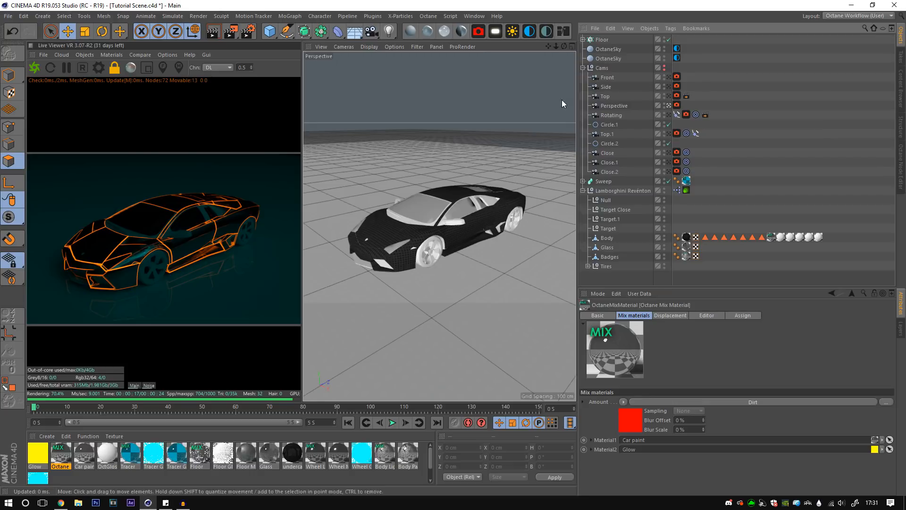
{"action": "left_click", "coordinate": [677, 105]}
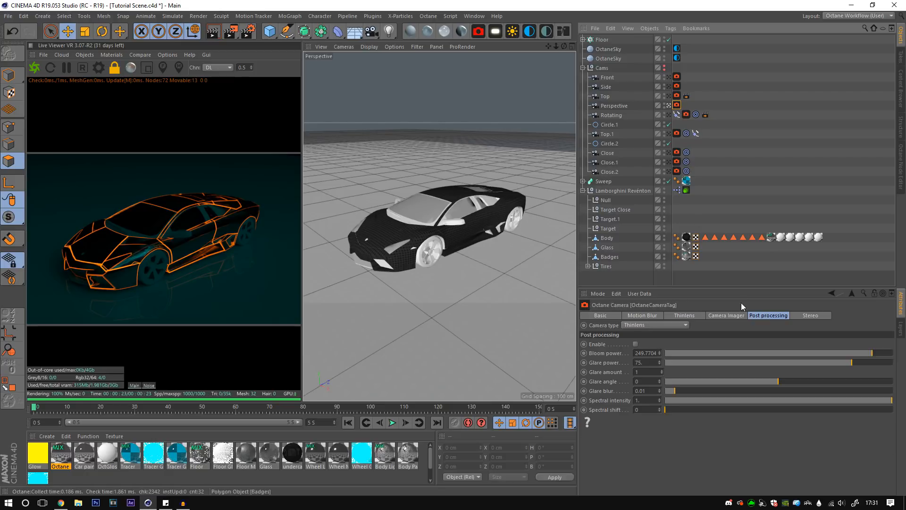
{"action": "left_click", "coordinate": [635, 344]}
{"action": "left_click", "coordinate": [635, 345]}
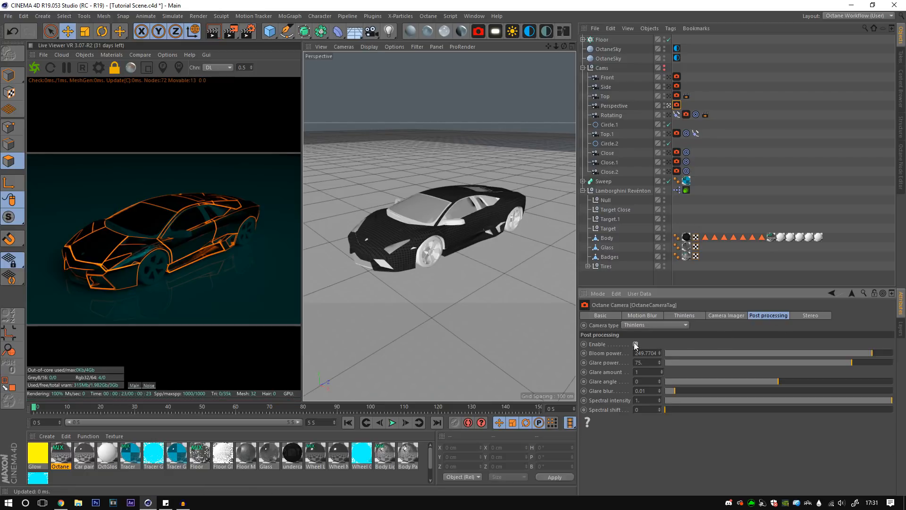
{"action": "left_click", "coordinate": [756, 95]}
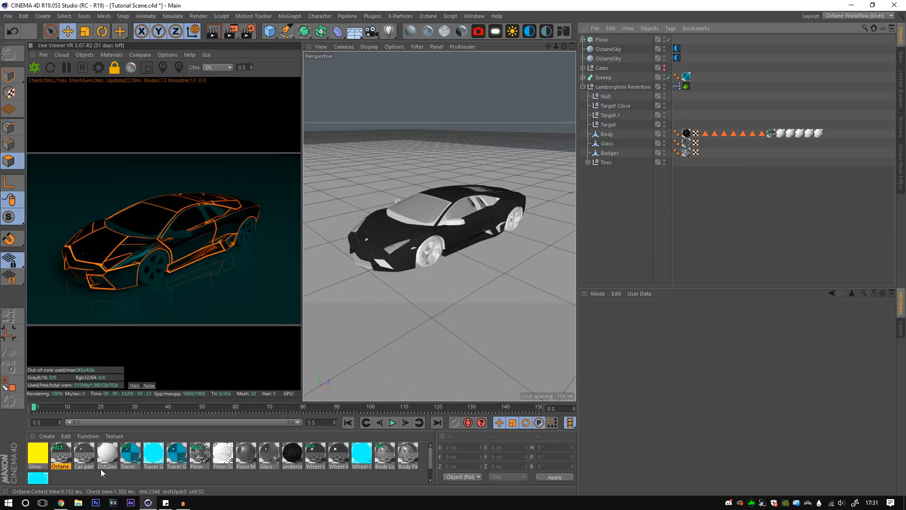
Replace the OctGlossy material on Body's remaining texture tags and the material on Badges with Octane Mix Material
{"action": "left_click", "coordinate": [781, 134]}
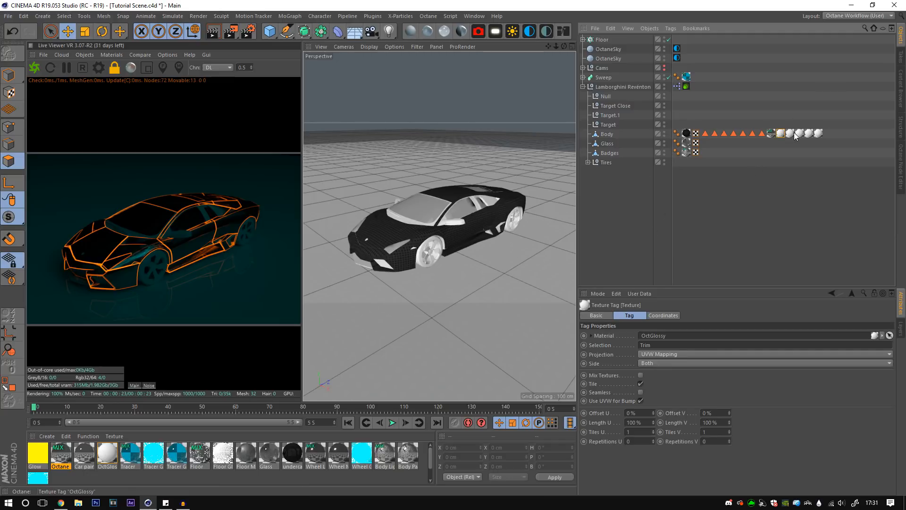
{"action": "left_click", "coordinate": [789, 134]}
{"action": "left_click", "coordinate": [819, 133]}
{"action": "left_click_drag", "start_coordinate": [61, 457], "coordinate": [781, 133]}
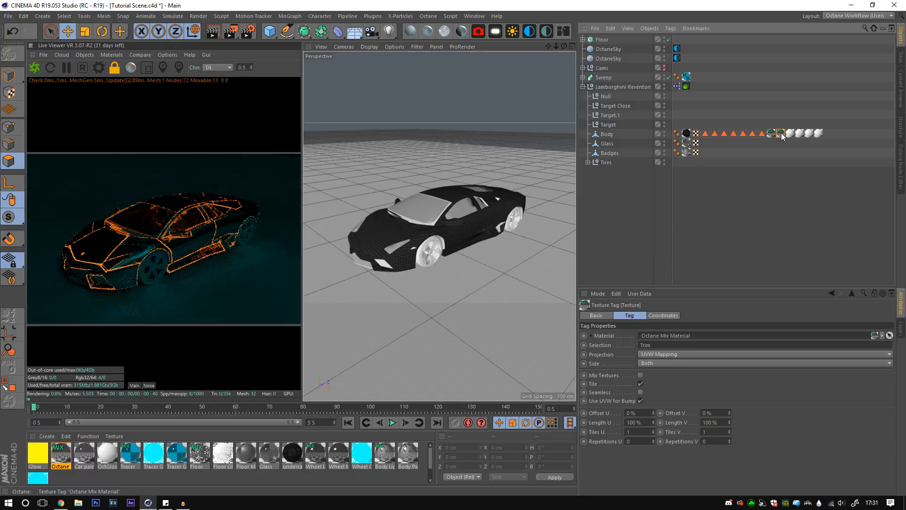
{"action": "left_click", "coordinate": [791, 133]}
{"action": "left_click_drag", "start_coordinate": [63, 458], "coordinate": [791, 134]}
{"action": "left_click", "coordinate": [800, 134]}
{"action": "left_click_drag", "start_coordinate": [63, 456], "coordinate": [800, 135]}
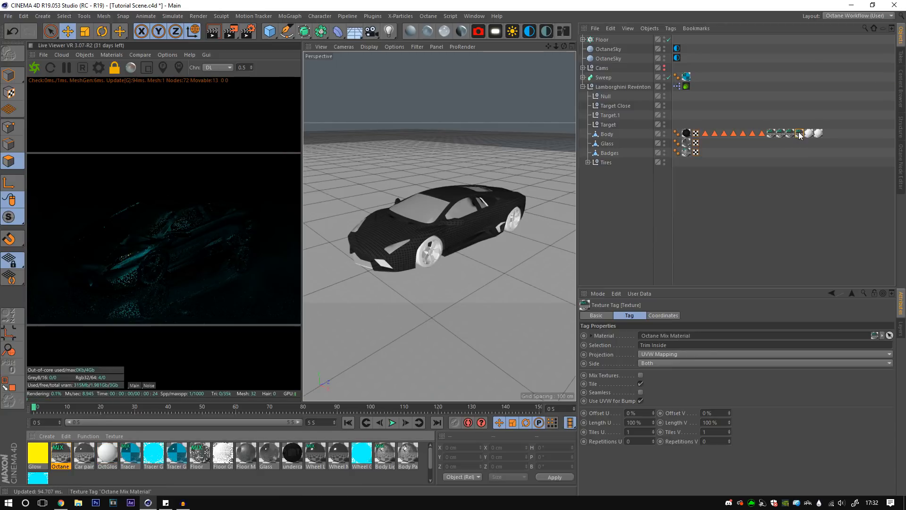
{"action": "left_click_drag", "start_coordinate": [66, 456], "coordinate": [810, 135]}
{"action": "left_click", "coordinate": [821, 134]}
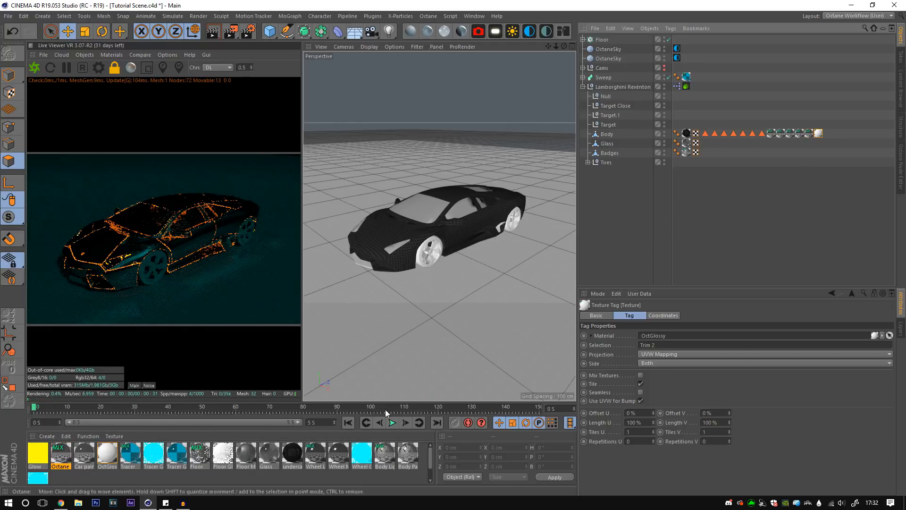
{"action": "left_click_drag", "start_coordinate": [58, 456], "coordinate": [819, 134]}
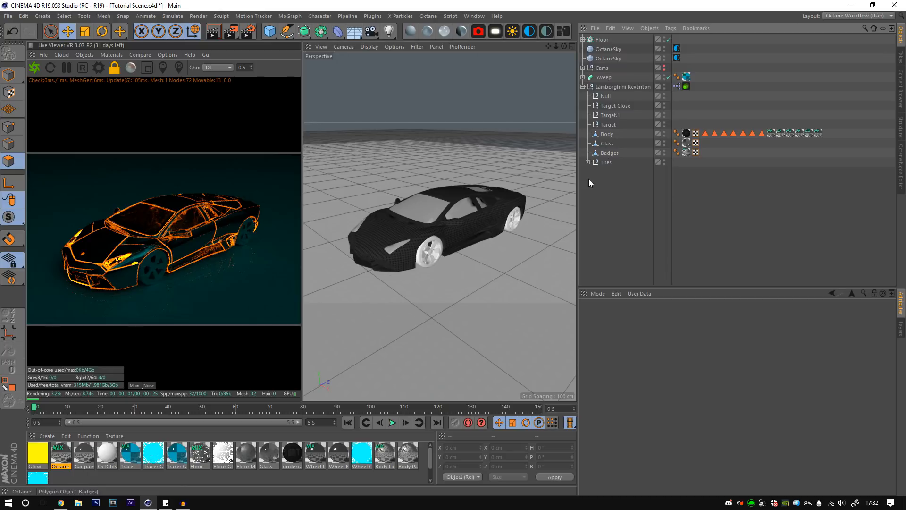
{"action": "left_click_drag", "start_coordinate": [58, 454], "coordinate": [694, 153]}
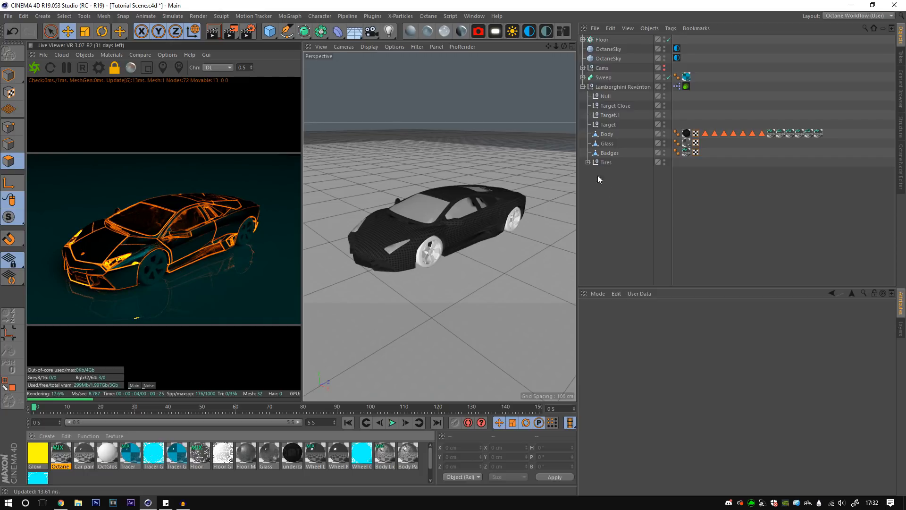
{"action": "left_click", "coordinate": [588, 162]}
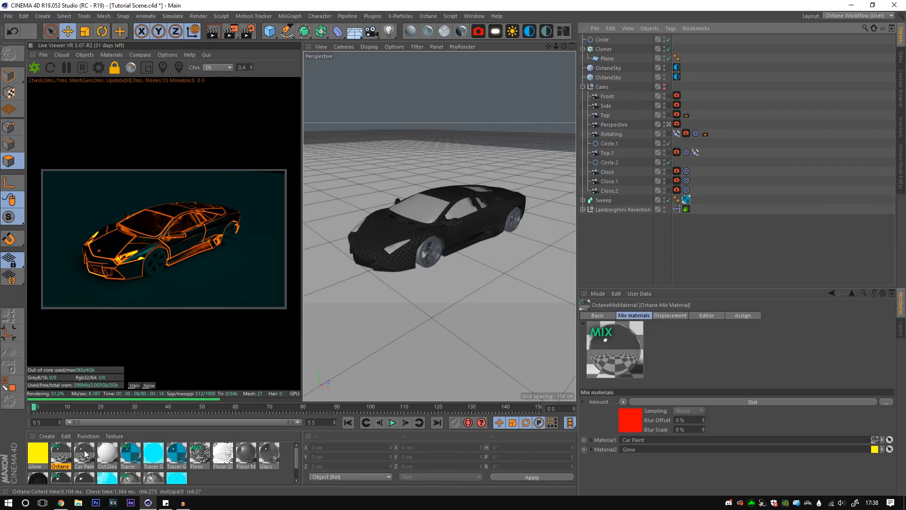
Duplicate the Glow, Octane Mix Material and Car Paint materials together
{"action": "left_click", "coordinate": [88, 455]}
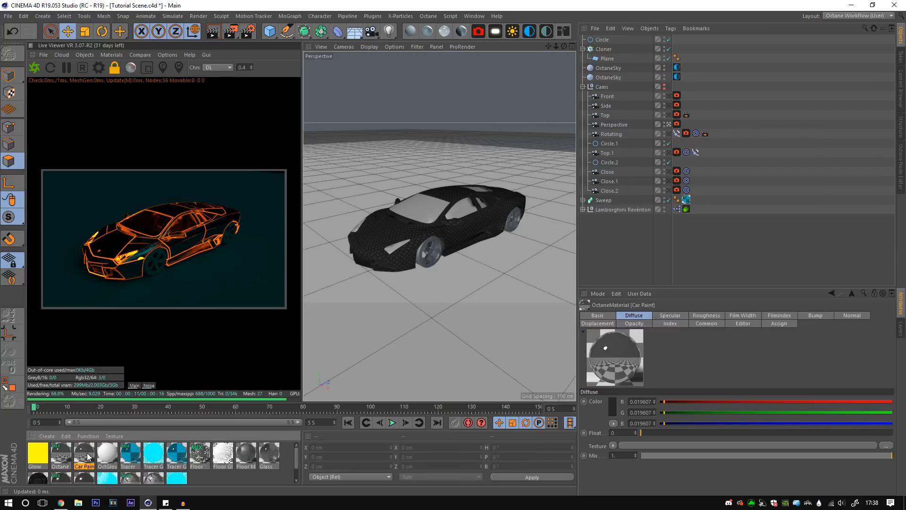
{"action": "left_click", "coordinate": [38, 455], "text": "shift"}
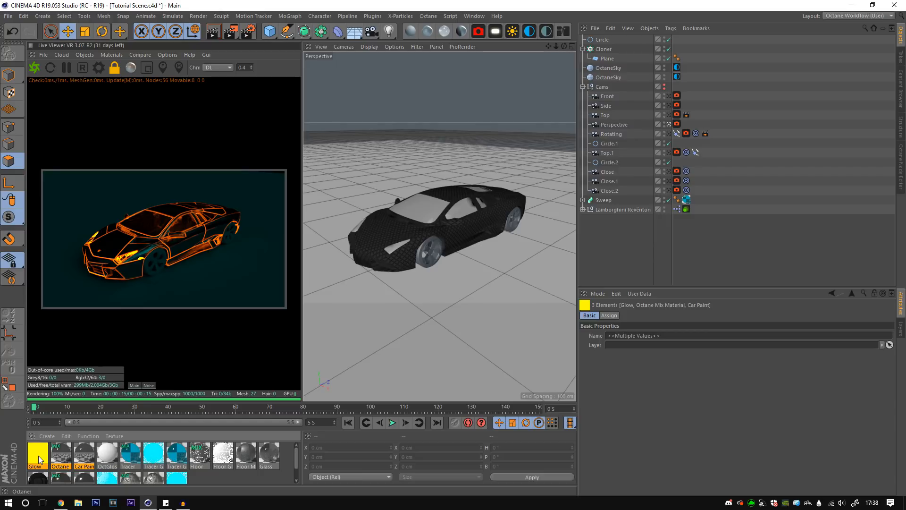
{"action": "key", "text": "ctrl+c"}
{"action": "key", "text": "ctrl+v"}
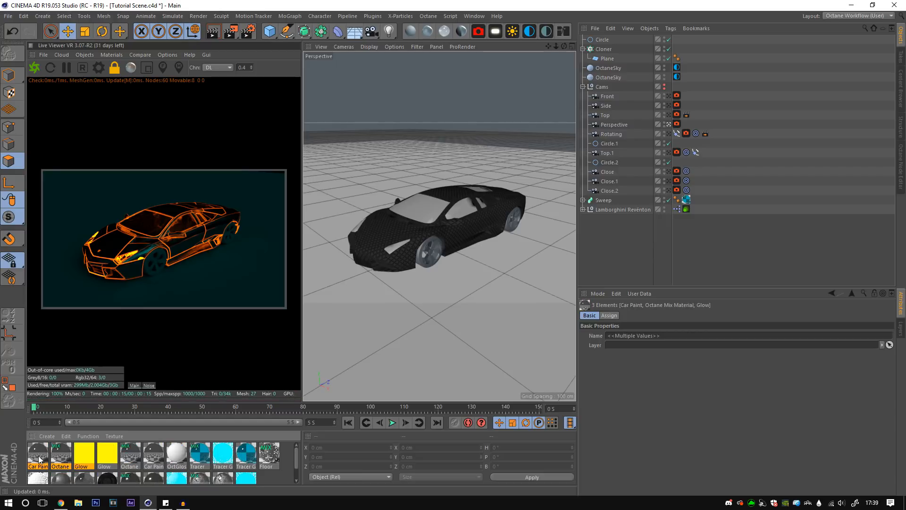
{"action": "left_click", "coordinate": [268, 474]}
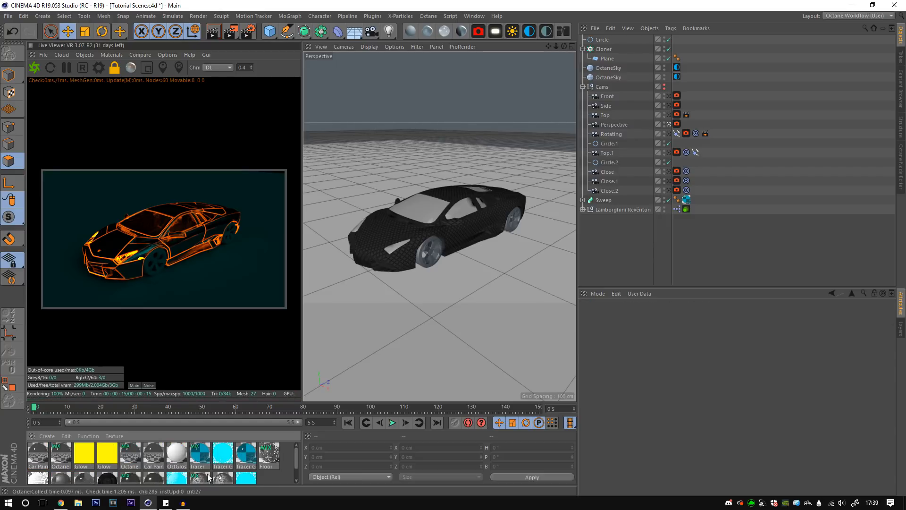
Apply the duplicated Octane Mix Material to the Front Left, Front Right, Back Left and Back Right tires
{"action": "left_click", "coordinate": [583, 210]}
{"action": "mouse_move", "coordinate": [55, 458]}
{"action": "left_mouse_down"}
{"action": "mouse_move", "coordinate": [812, 196]}
{"action": "mouse_move", "coordinate": [601, 286]}
{"action": "mouse_move", "coordinate": [609, 279]}
{"action": "mouse_move", "coordinate": [88, 454]}
{"action": "mouse_move", "coordinate": [60, 447]}
{"action": "left_mouse_up"}
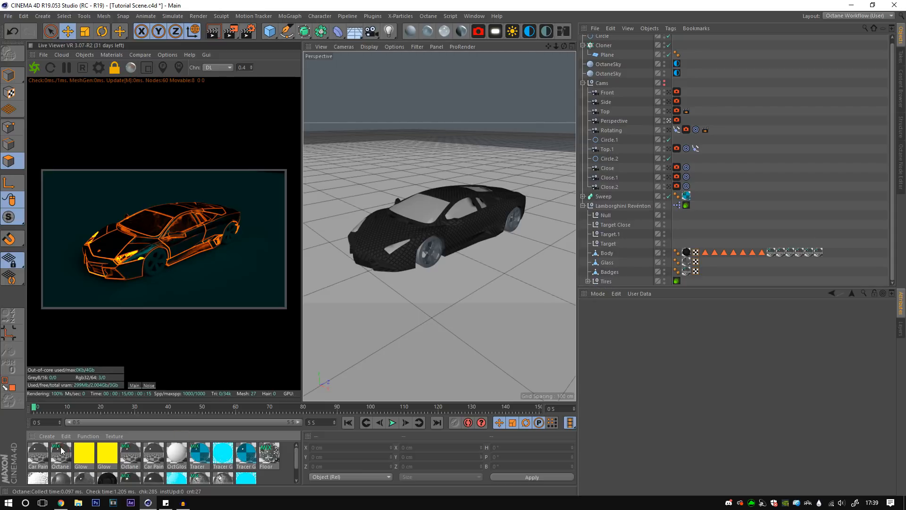
{"action": "left_click", "coordinate": [588, 282]}
{"action": "scroll", "coordinate": [613, 250], "scroll_direction": "down", "scroll_amount": 3}
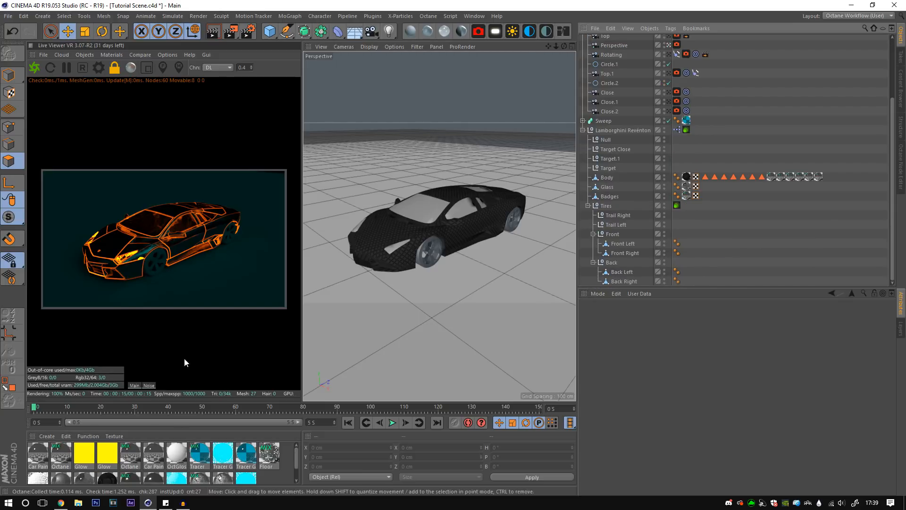
{"action": "left_click_drag", "start_coordinate": [67, 448], "coordinate": [627, 243]}
{"action": "left_click_drag", "start_coordinate": [685, 243], "coordinate": [687, 254], "text": "ctrl"}
{"action": "left_click_drag", "start_coordinate": [686, 253], "coordinate": [687, 281], "text": "ctrl"}
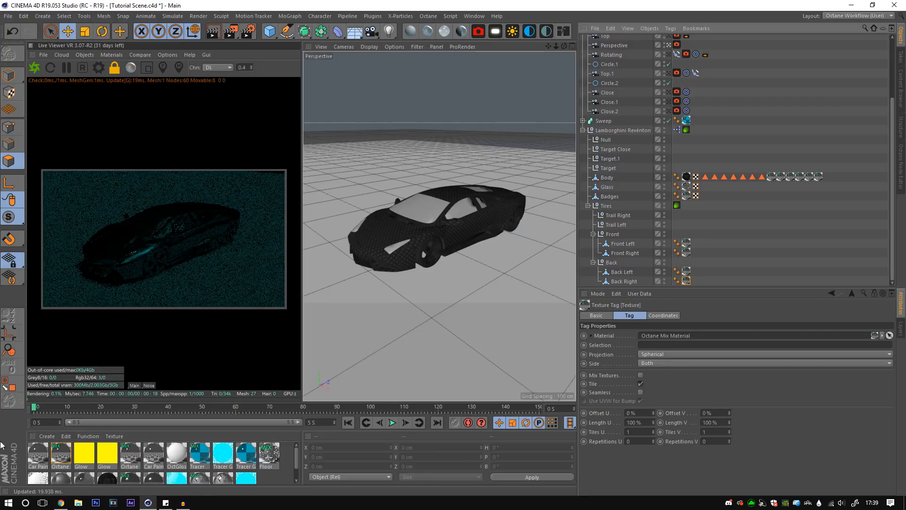
Rename the duplicated Octane Mix Material as Wheel Mat in the Octane node editor
{"action": "left_click", "coordinate": [59, 454]}
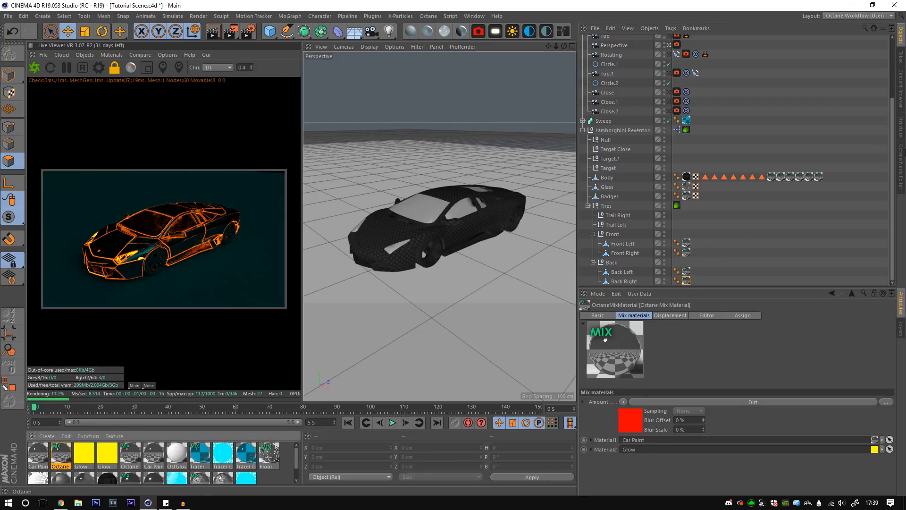
{"action": "left_click", "coordinate": [900, 166]}
{"action": "mouse_move", "coordinate": [724, 129]}
{"action": "middle_mouse_down"}
{"action": "mouse_move", "coordinate": [707, 129]}
{"action": "mouse_move", "coordinate": [630, 217]}
{"action": "middle_mouse_up"}
{"action": "scroll", "coordinate": [659, 177], "scroll_direction": "down", "scroll_amount": 1}
{"action": "left_click", "coordinate": [709, 138]}
{"action": "double_click", "coordinate": [777, 145]}
{"action": "type", "text": "TWheel"}
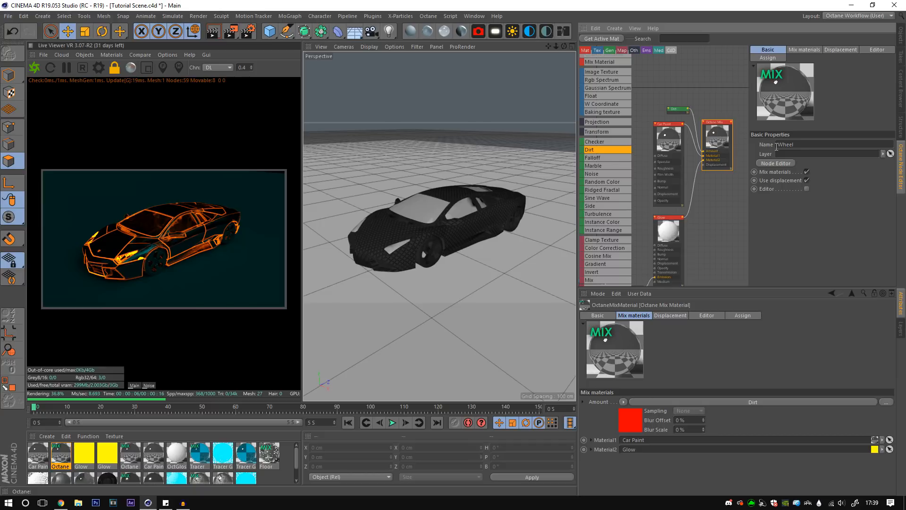
{"action": "type", "text": " Mat"}
{"action": "key", "text": "Return"}
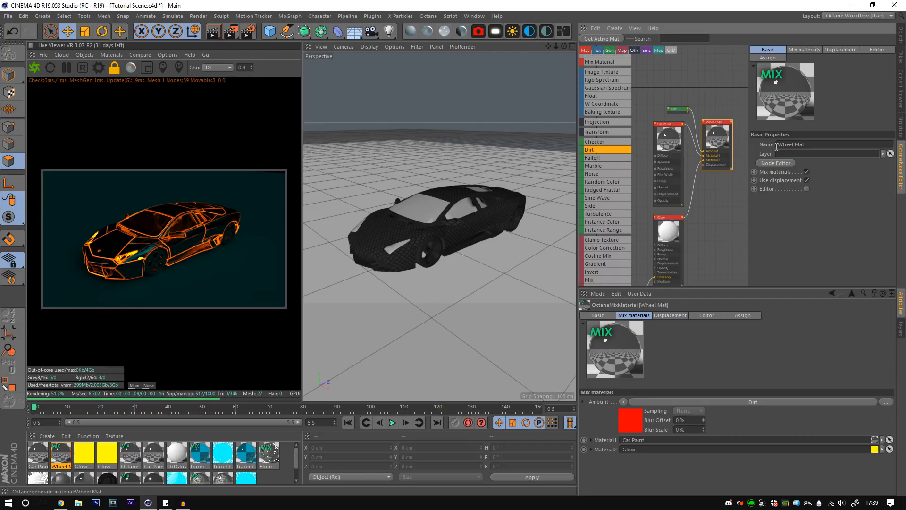
Set the Wheel Mat Dirt node's radius to about 0.2 cm and its strength to 5
{"action": "left_click", "coordinate": [681, 111]}
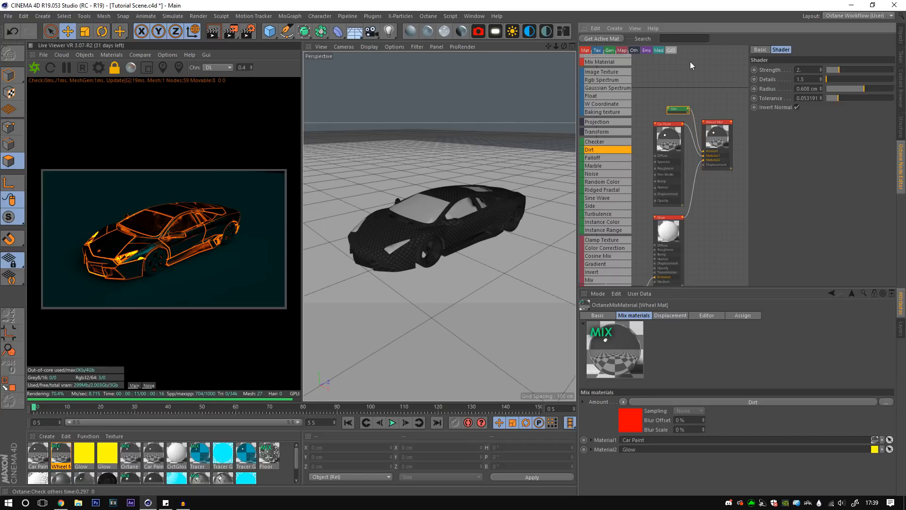
{"action": "left_click_drag", "start_coordinate": [869, 90], "coordinate": [860, 90]}
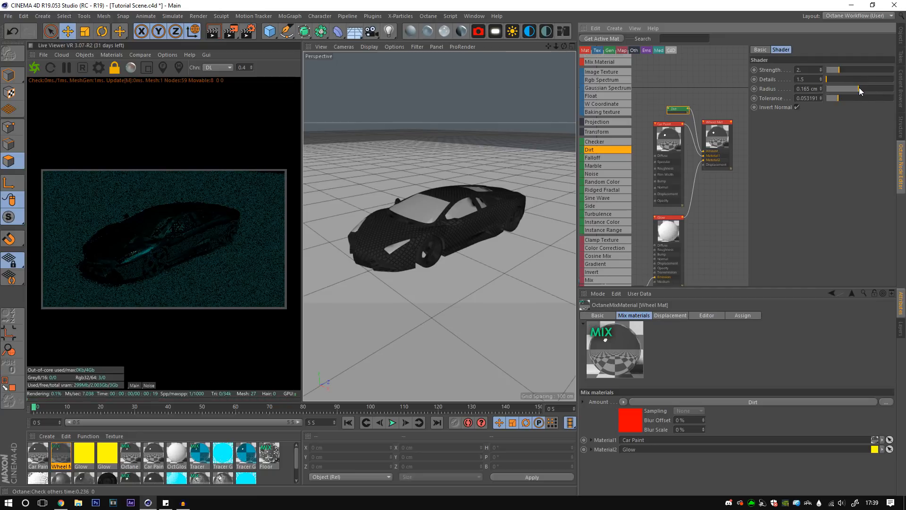
{"action": "double_click", "coordinate": [799, 69]}
{"action": "type", "text": "5"}
{"action": "key", "text": "Return"}
Enable Double sided on the Blackbody Emission node feeding Wheel Mat's Glow material
{"action": "middle_click_drag", "start_coordinate": [710, 202], "coordinate": [736, 162]}
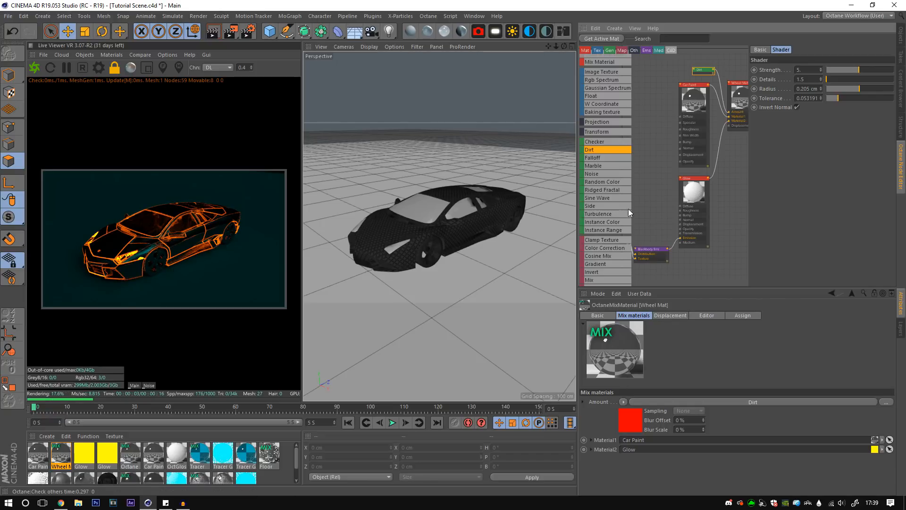
{"action": "middle_click_drag", "start_coordinate": [653, 206], "coordinate": [660, 200]}
{"action": "left_click", "coordinate": [657, 244]}
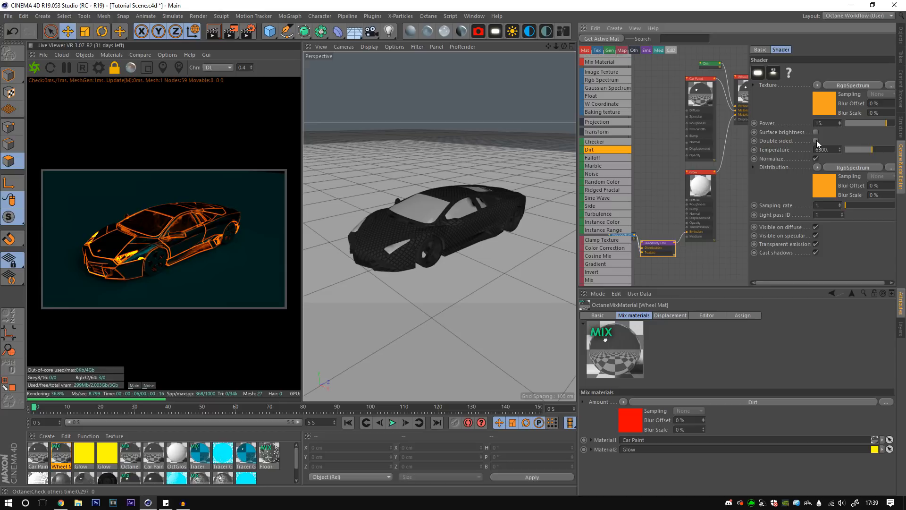
{"action": "left_click", "coordinate": [817, 141]}
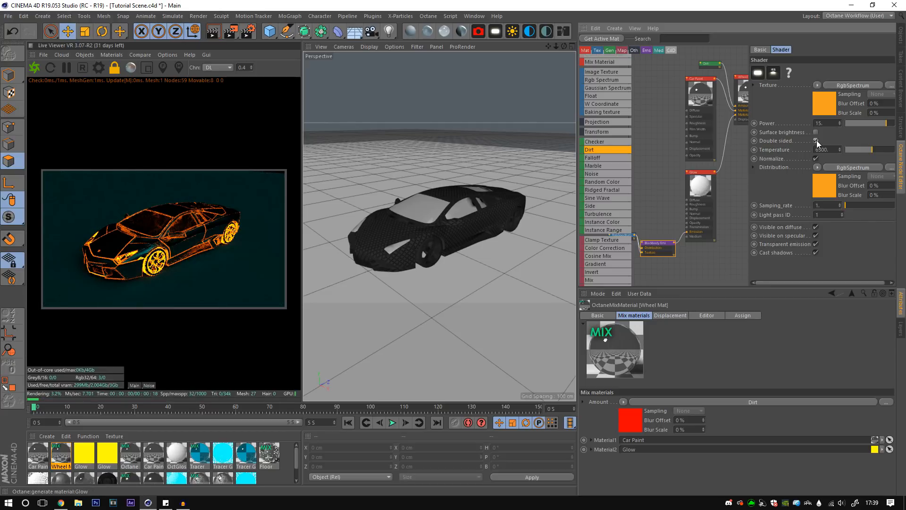
Reduce the Wheel Mat Dirt node's radius to about 0.077 cm and its strength to about 4.1
{"action": "middle_click_drag", "start_coordinate": [681, 127], "coordinate": [664, 161]}
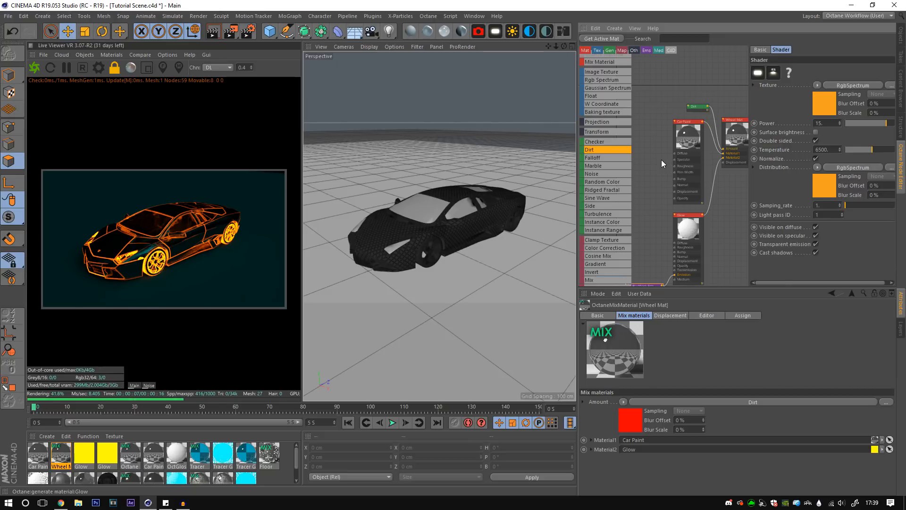
{"action": "left_click", "coordinate": [697, 107]}
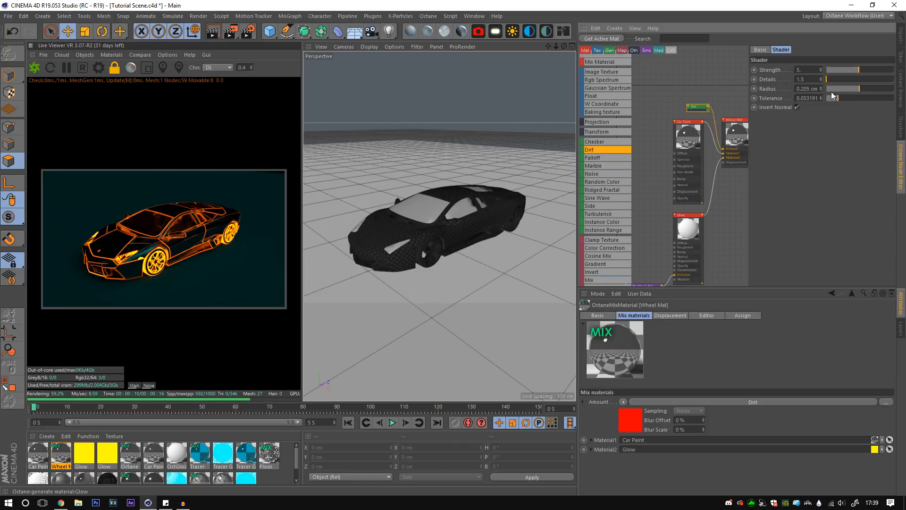
{"action": "left_click_drag", "start_coordinate": [857, 90], "coordinate": [856, 89]}
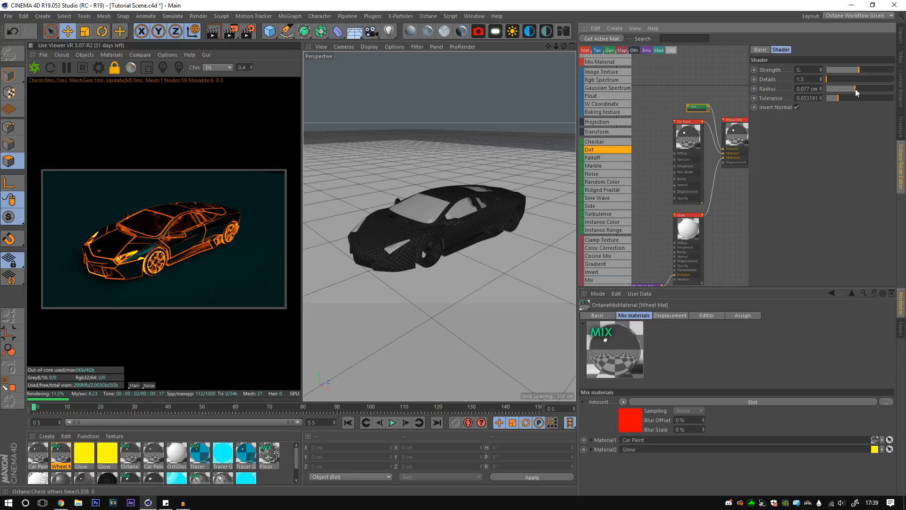
{"action": "left_click_drag", "start_coordinate": [859, 70], "coordinate": [854, 68]}
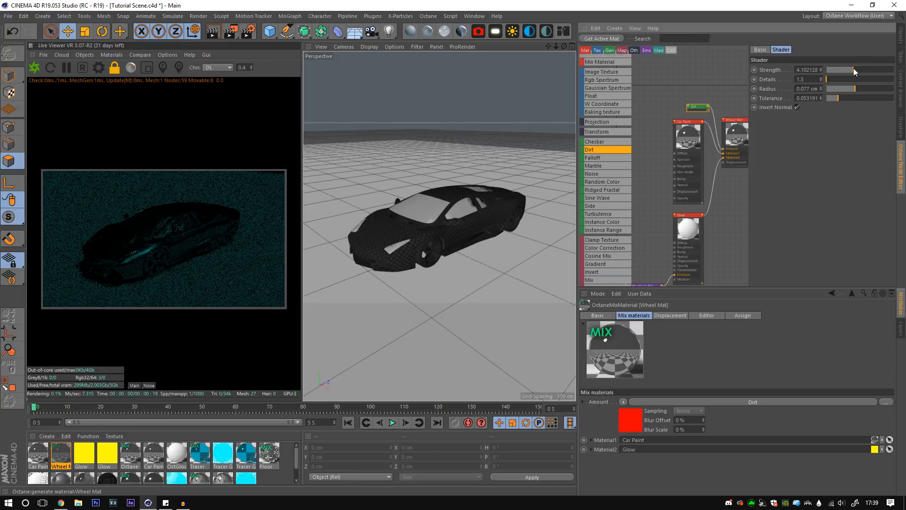
Raise the Wheel Mat Dirt node's tolerance to about 0.117 and disable its Invert Normal option
{"action": "left_click_drag", "start_coordinate": [840, 98], "coordinate": [853, 100]}
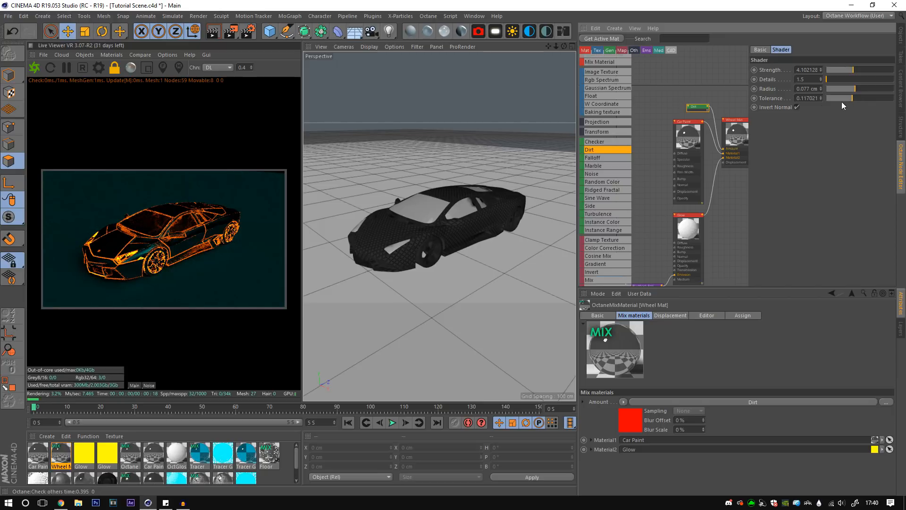
{"action": "left_click", "coordinate": [798, 107]}
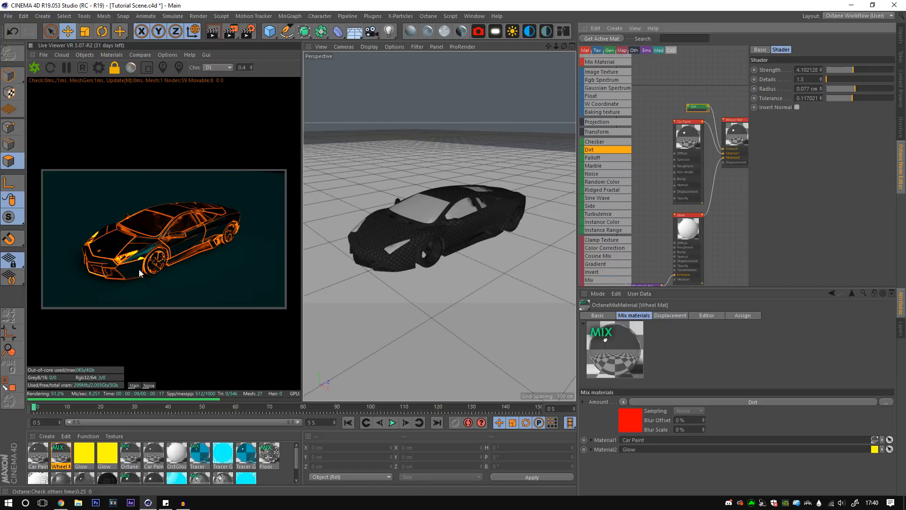
Set the Octane Mix Material's Dirt node to a tolerance of about 0.074, a radius of about 0.353 cm and details of 1.2
{"action": "left_click", "coordinate": [137, 448]}
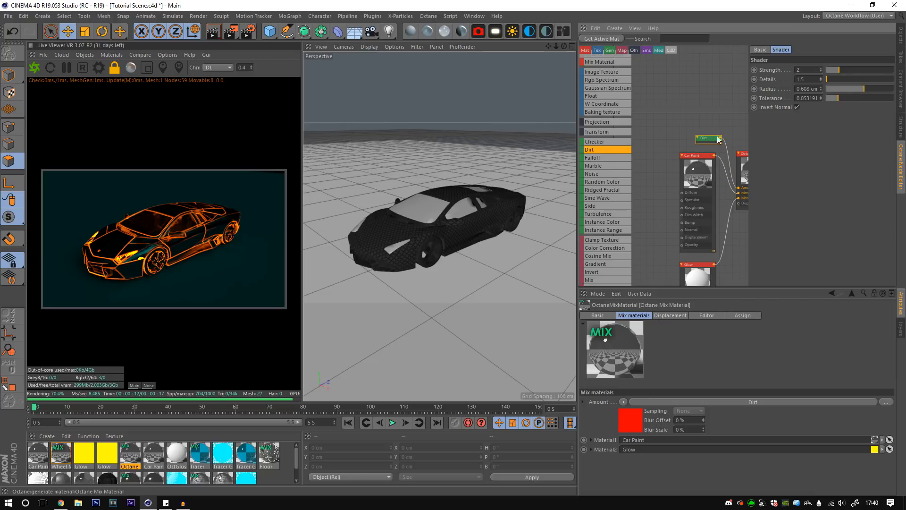
{"action": "left_click_drag", "start_coordinate": [836, 99], "coordinate": [843, 99]}
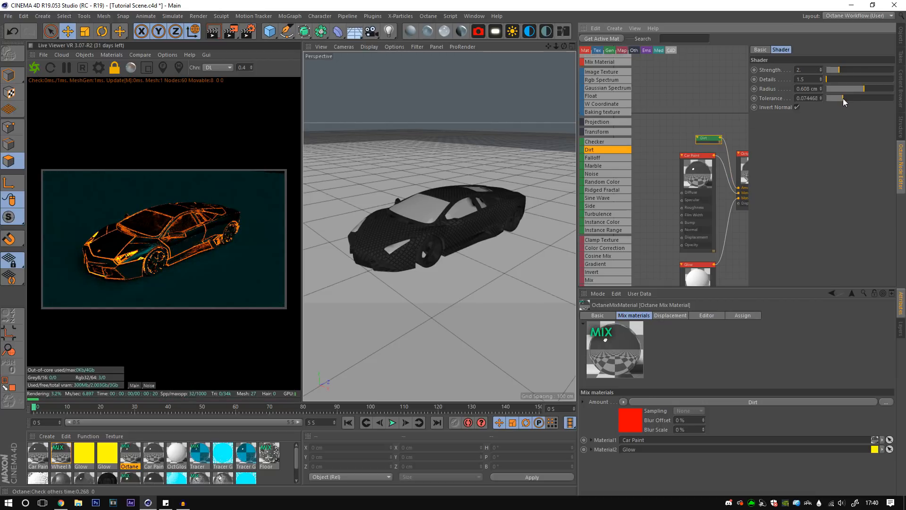
{"action": "left_click_drag", "start_coordinate": [865, 90], "coordinate": [862, 88]}
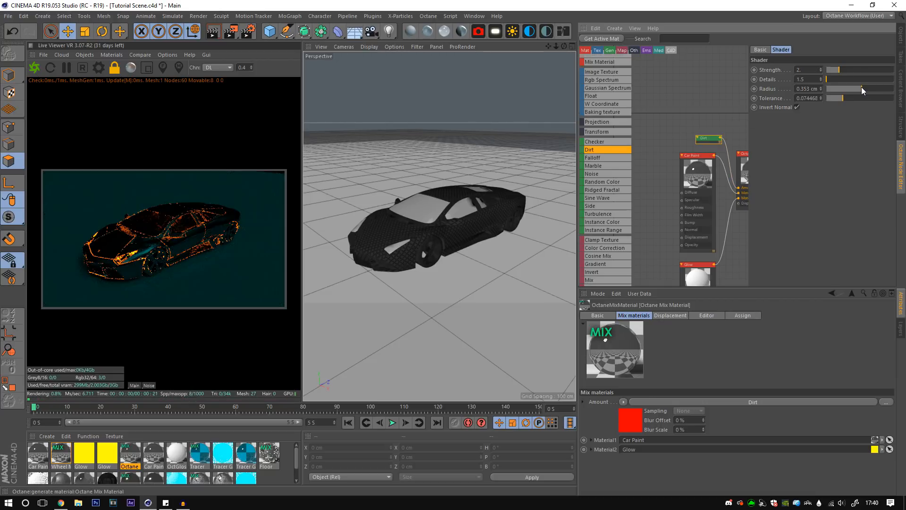
{"action": "left_click", "coordinate": [803, 69]}
{"action": "left_click", "coordinate": [804, 80]}
{"action": "key", "text": "BackSpace"}
{"action": "type", "text": "2"}
{"action": "left_click", "coordinate": [812, 153]}
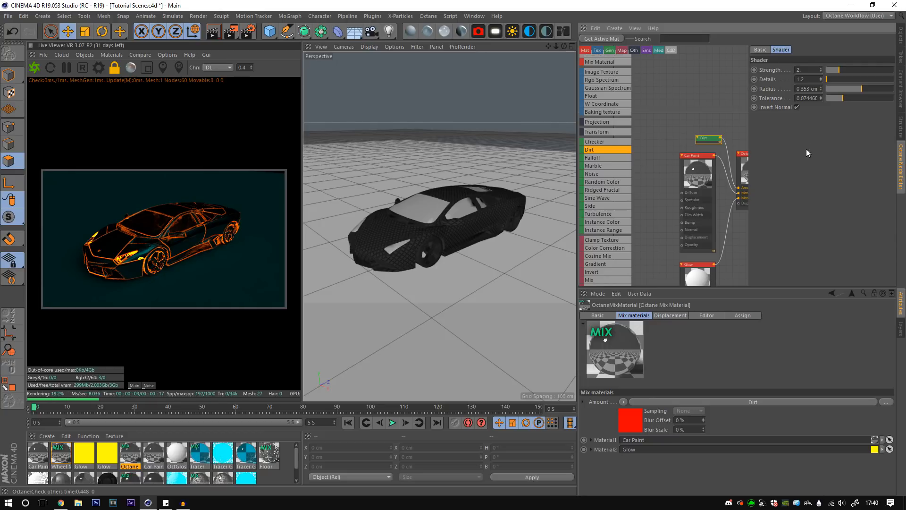
Examine the environment tags of both OctaneSky objects, including the ColorCorrection shader used by the primary environment
{"action": "left_click", "coordinate": [902, 37]}
{"action": "left_click", "coordinate": [584, 130]}
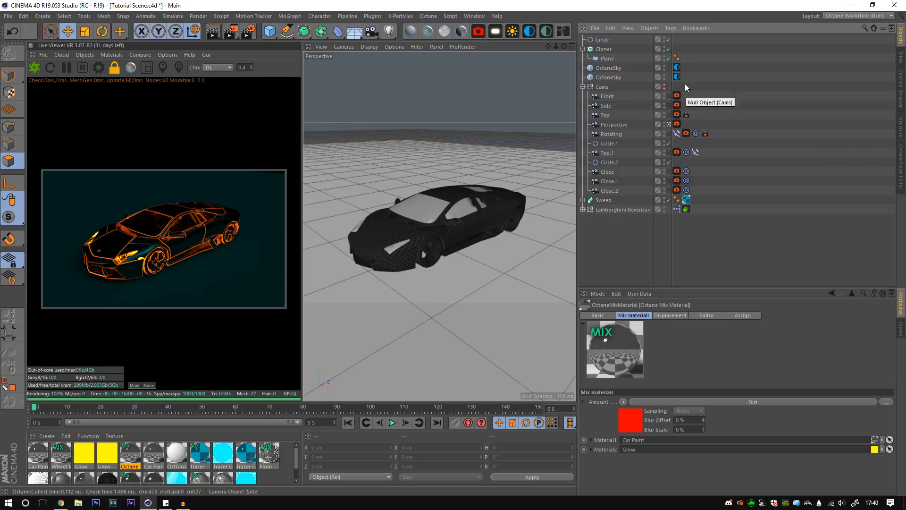
{"action": "left_click", "coordinate": [677, 67]}
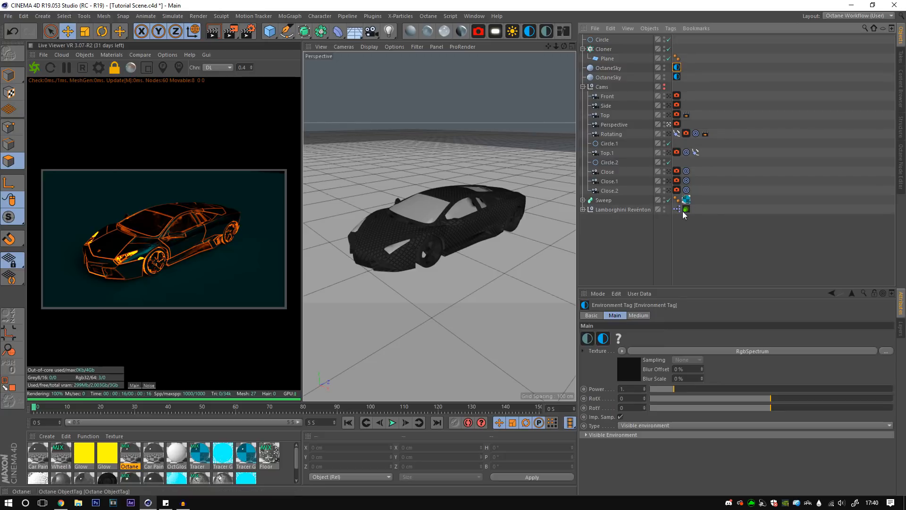
{"action": "left_click", "coordinate": [678, 77]}
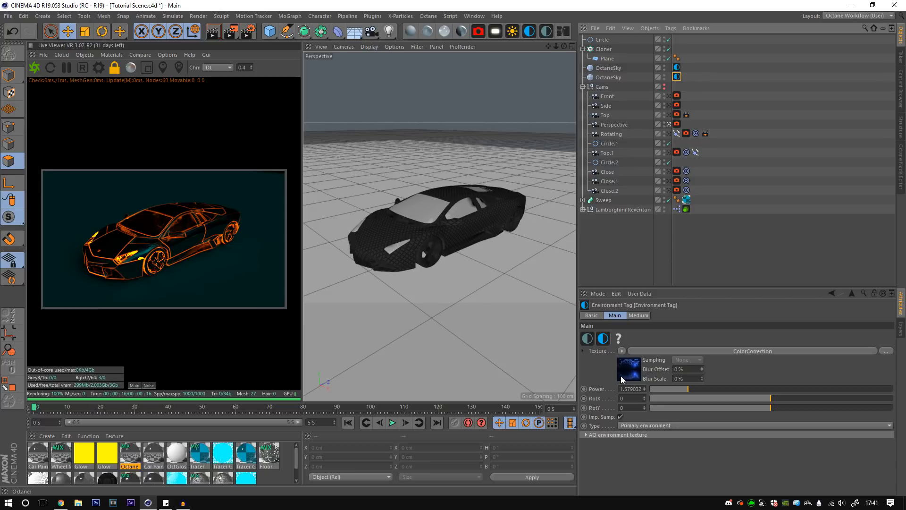
{"action": "left_click", "coordinate": [631, 377]}
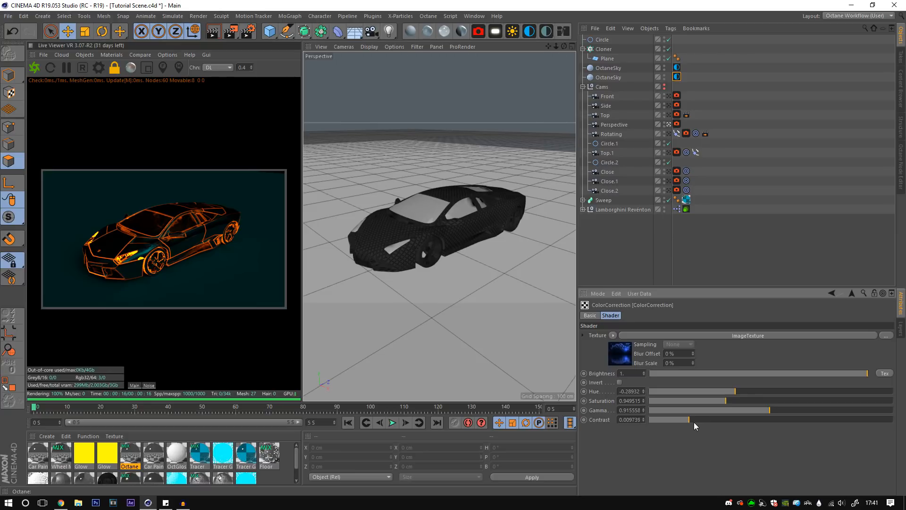
{"action": "left_click", "coordinate": [677, 67]}
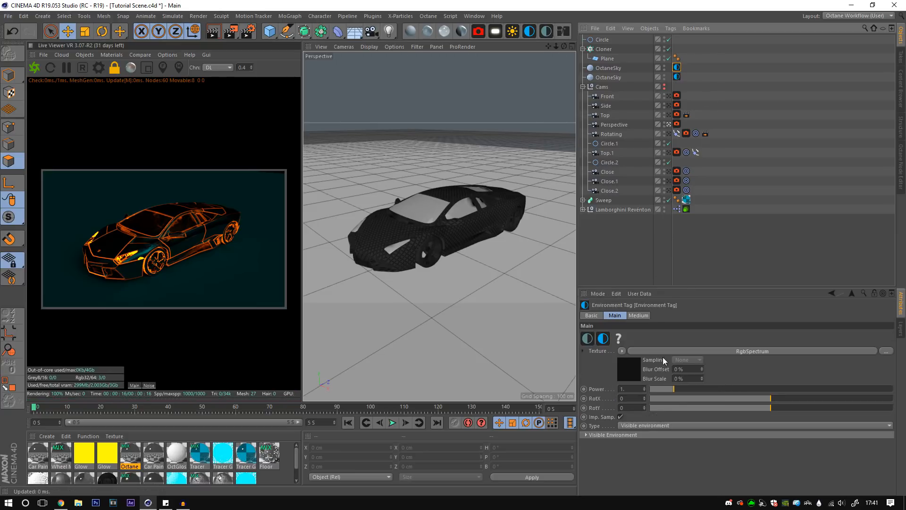
{"action": "left_click", "coordinate": [622, 240]}
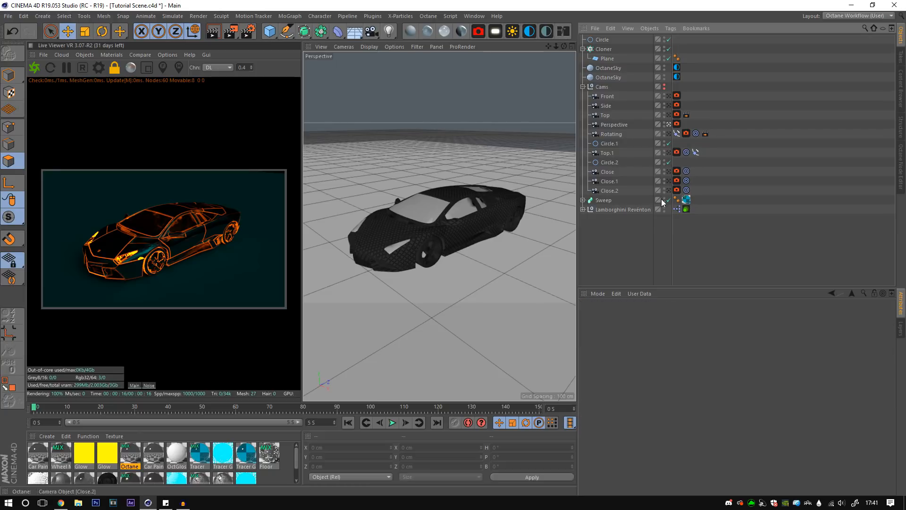
Preview the scene through the Front camera, and enable post processing on the Perspective camera's Octane tag
{"action": "left_click", "coordinate": [669, 96]}
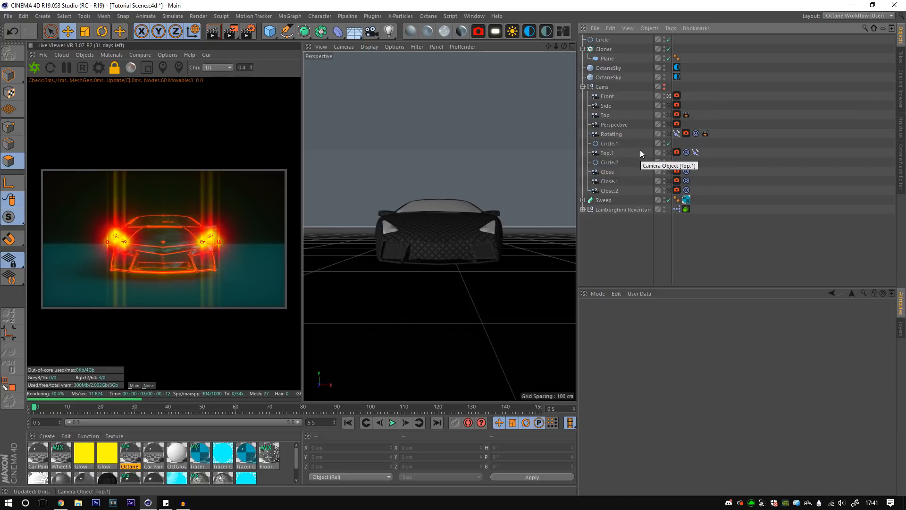
{"action": "left_click", "coordinate": [669, 125]}
{"action": "left_click", "coordinate": [677, 123]}
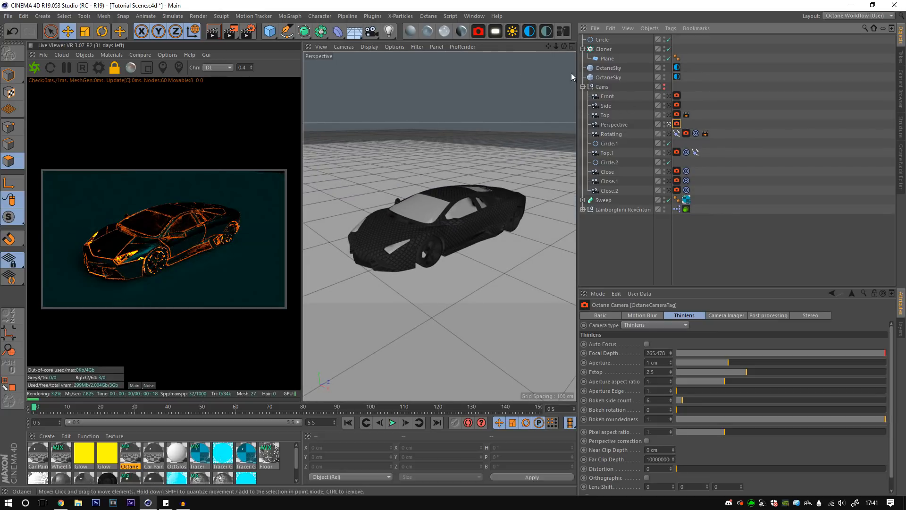
{"action": "left_click", "coordinate": [584, 87]}
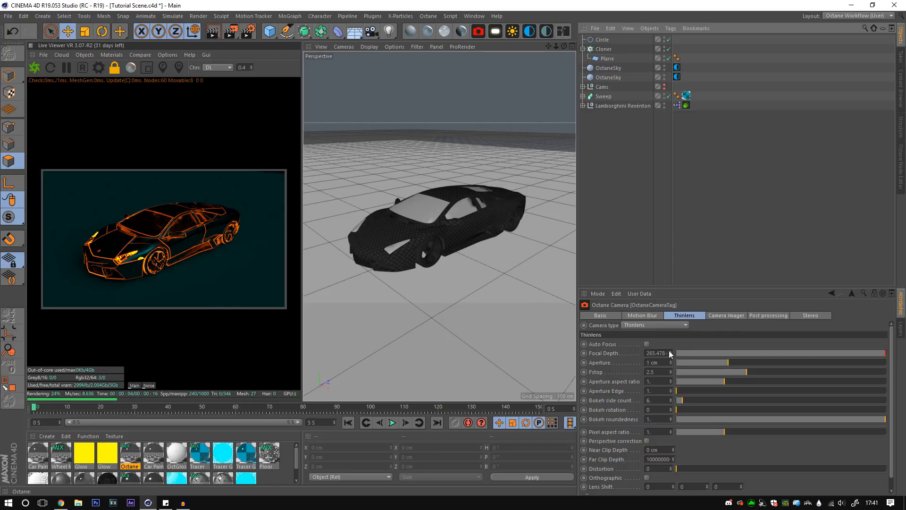
{"action": "left_click", "coordinate": [777, 316]}
{"action": "left_click", "coordinate": [635, 344]}
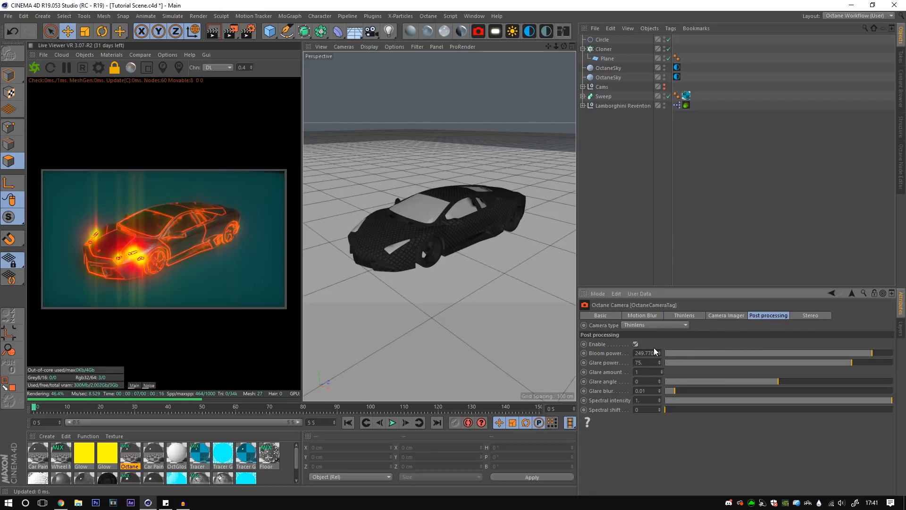
Replace the material on the Lamborghini Body's Lights selection with Car Paint
{"action": "left_click", "coordinate": [583, 106]}
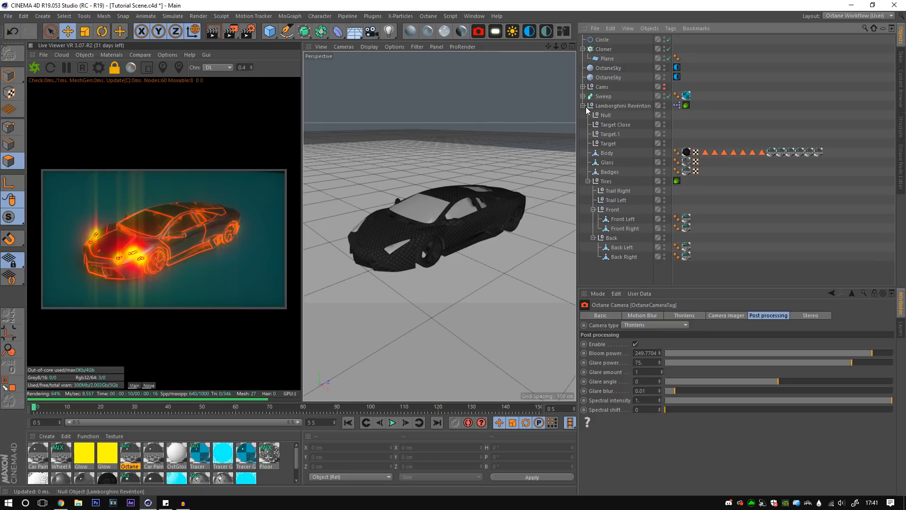
{"action": "left_click", "coordinate": [807, 180]}
{"action": "left_click", "coordinate": [800, 152]}
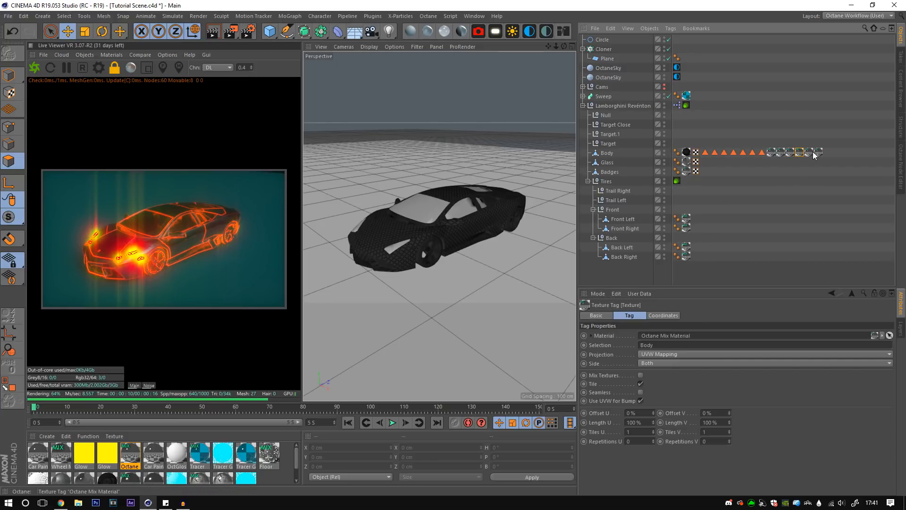
{"action": "left_click", "coordinate": [780, 152]}
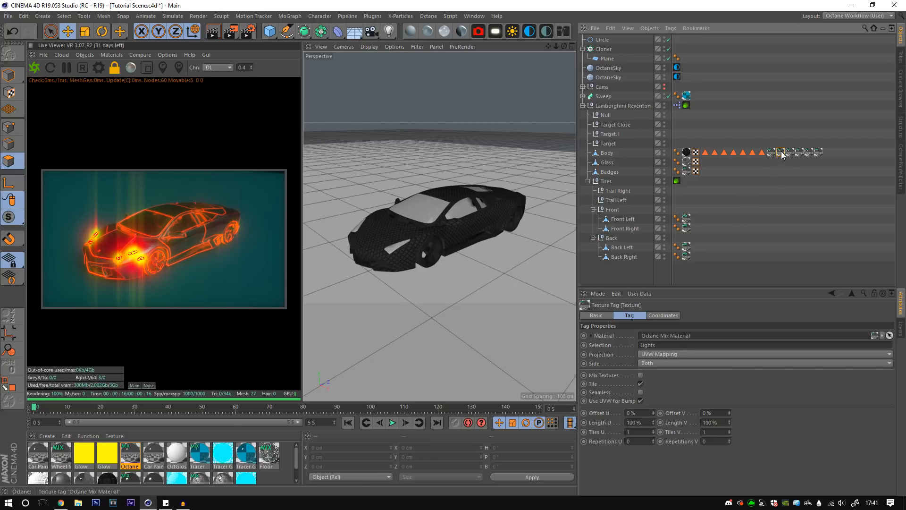
{"action": "mouse_move", "coordinate": [47, 458]}
{"action": "left_mouse_down"}
{"action": "mouse_move", "coordinate": [124, 455]}
{"action": "mouse_move", "coordinate": [727, 176]}
{"action": "mouse_move", "coordinate": [801, 157]}
{"action": "mouse_move", "coordinate": [778, 156]}
{"action": "left_mouse_up"}
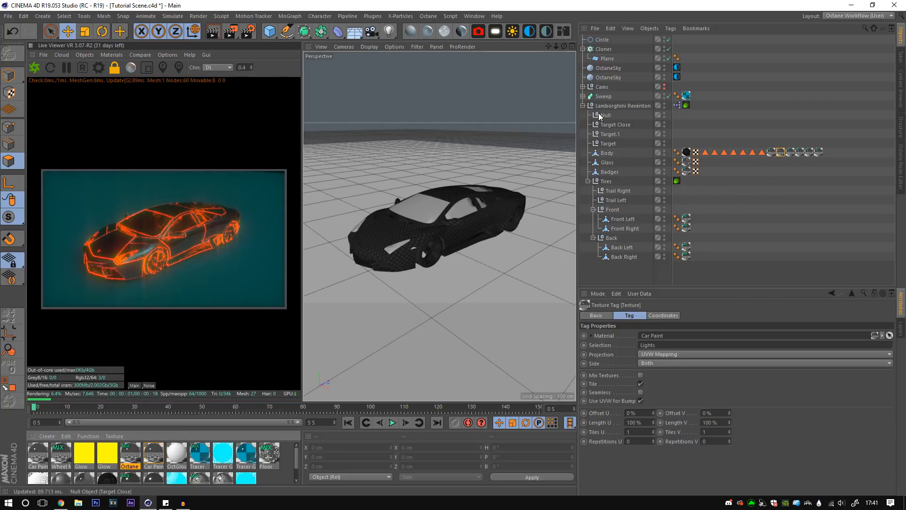
{"action": "left_click", "coordinate": [588, 181]}
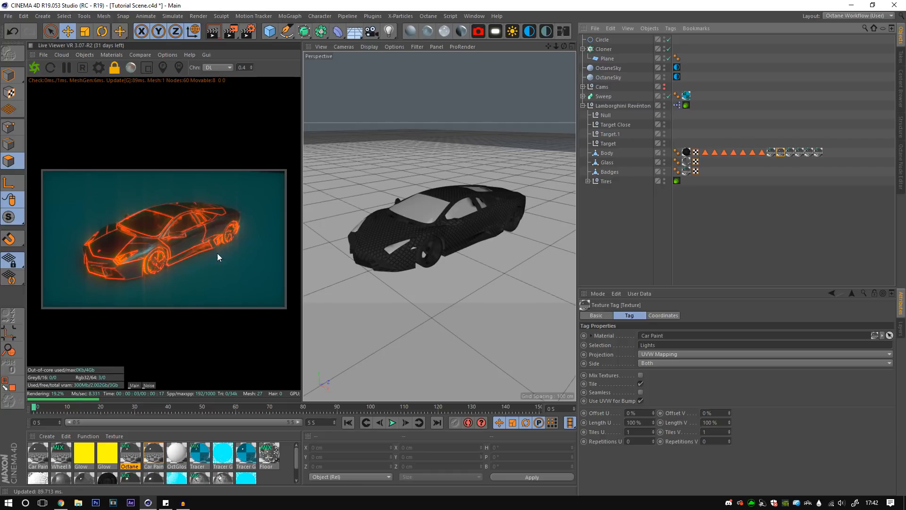
{"action": "left_click", "coordinate": [583, 106]}
Reduce the Perspective camera's bloom power to about 211, and undo a trial reduction of its glare power
{"action": "left_click", "coordinate": [583, 87]}
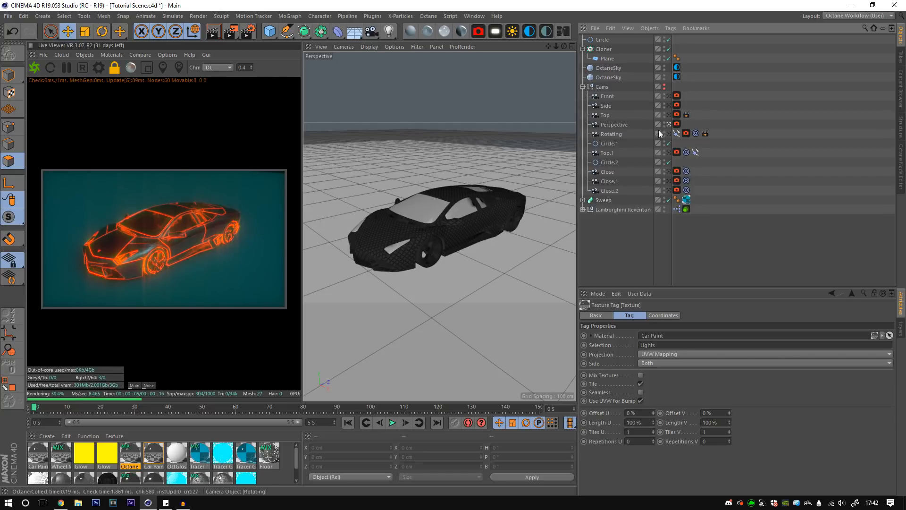
{"action": "left_click", "coordinate": [677, 124]}
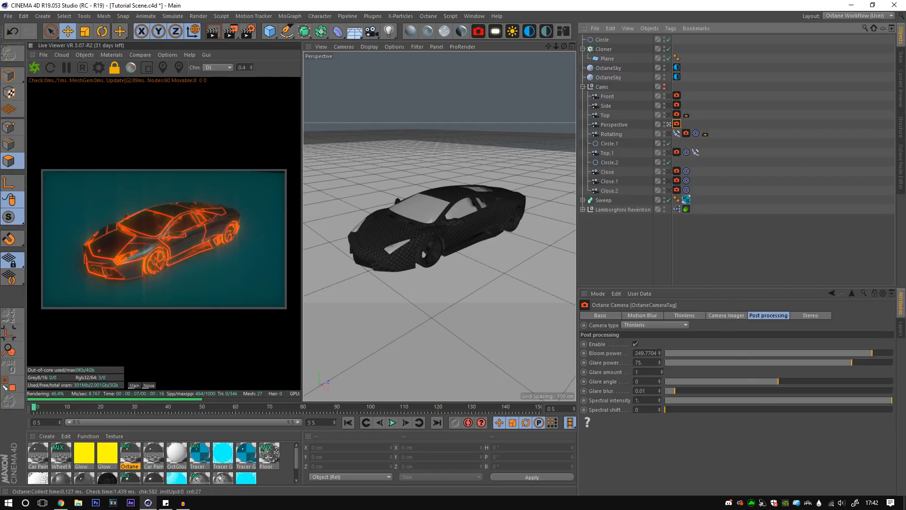
{"action": "left_click_drag", "start_coordinate": [867, 354], "coordinate": [842, 363]}
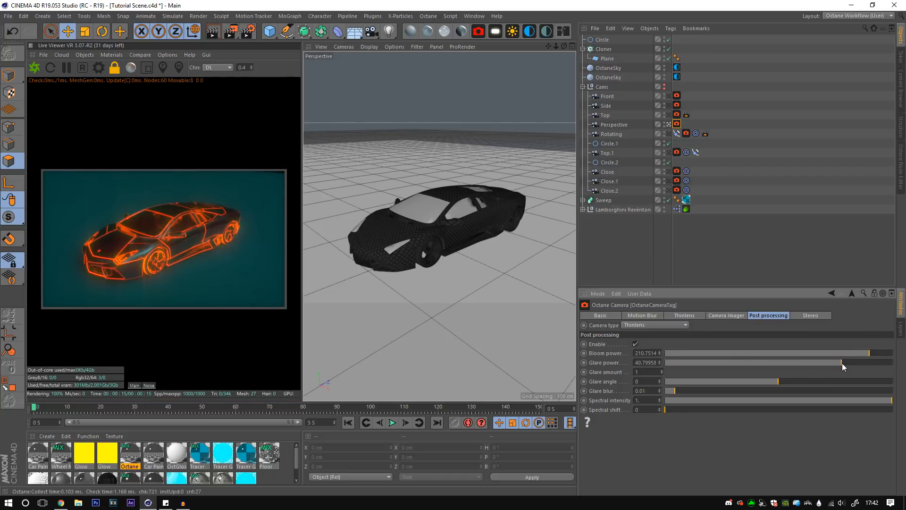
{"action": "key", "text": "ctrl+z"}
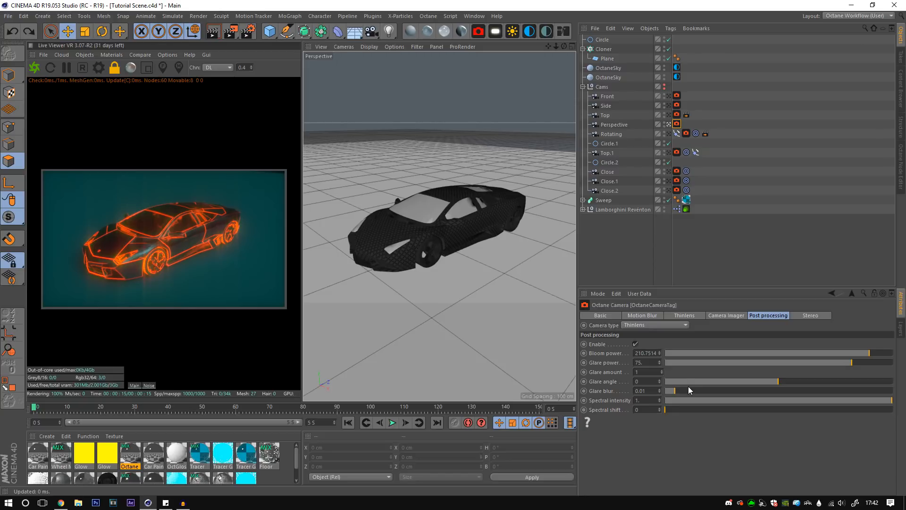
Try other glare angles on the Perspective camera, including 90, and undo each change
{"action": "left_click", "coordinate": [649, 371]}
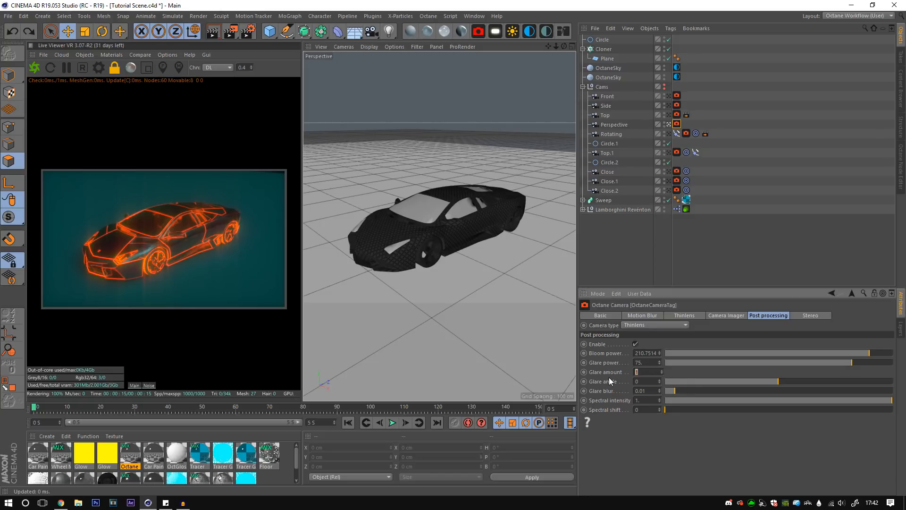
{"action": "left_click", "coordinate": [647, 372]}
{"action": "left_click_drag", "start_coordinate": [777, 381], "coordinate": [738, 381]}
{"action": "key", "text": "ctrl+z"}
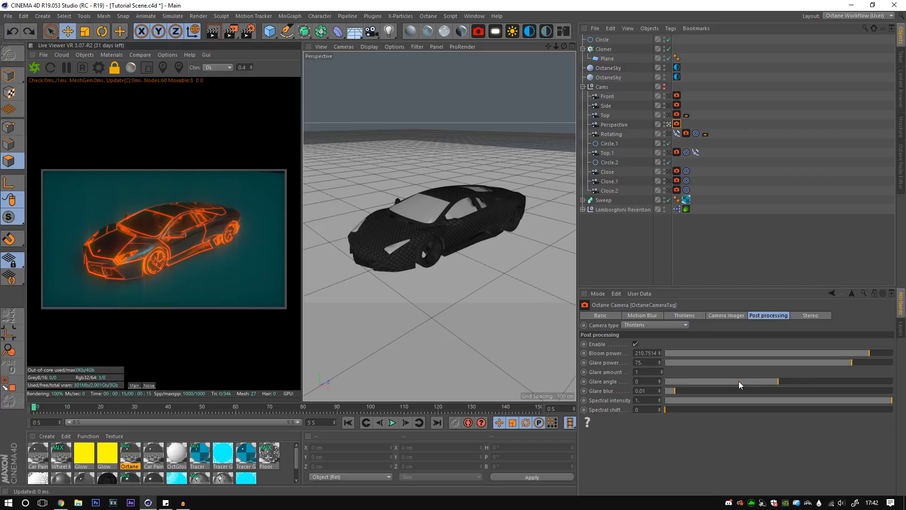
{"action": "left_click", "coordinate": [643, 381]}
{"action": "type", "text": "90"}
{"action": "key", "text": "Return"}
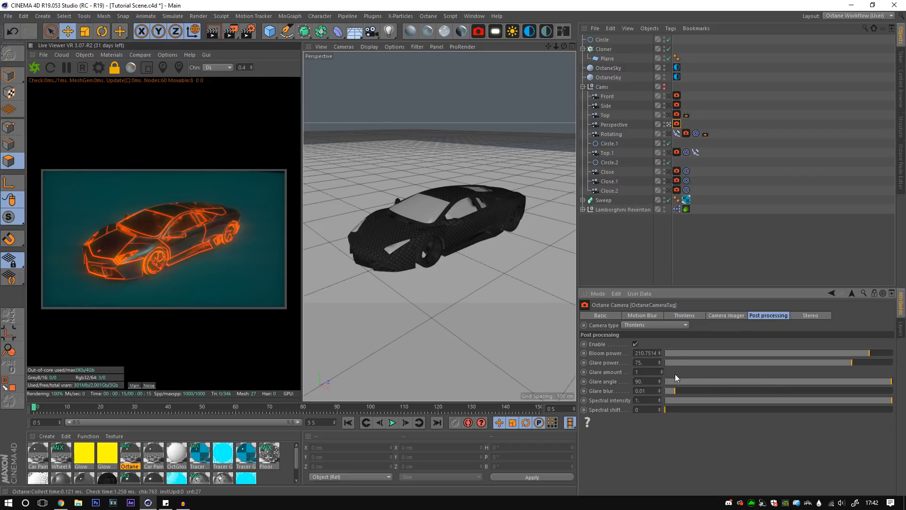
{"action": "key", "text": "ctrl+z"}
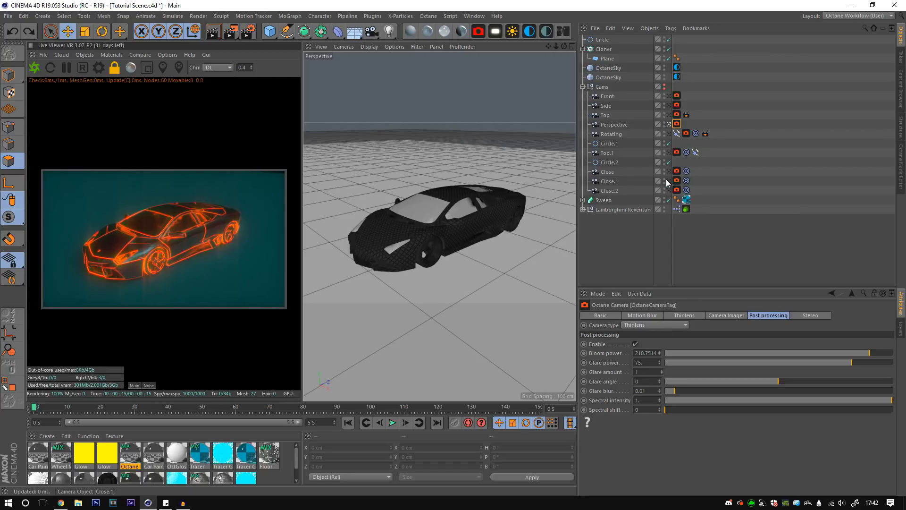
Preview the Side camera's view, and set the Perspective camera's spectral intensity to 1 and spectral shift to 6
{"action": "left_click", "coordinate": [669, 105]}
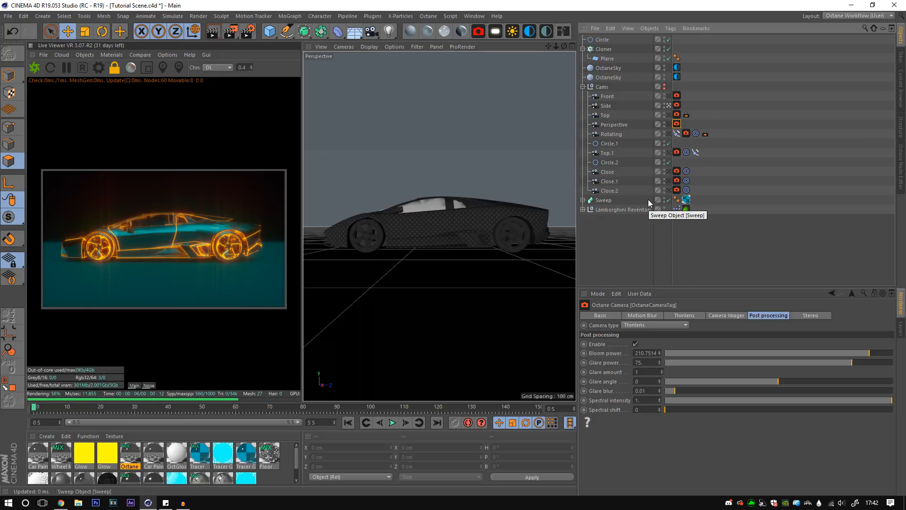
{"action": "left_click", "coordinate": [668, 124]}
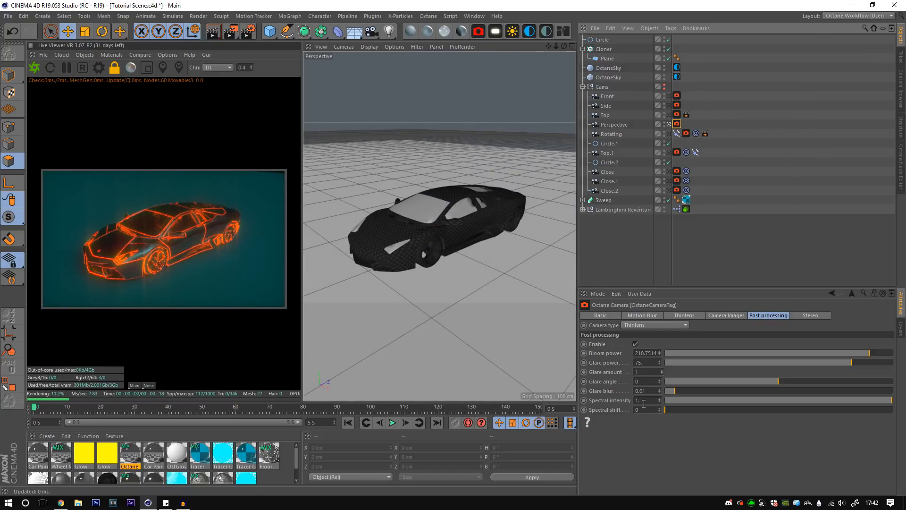
{"action": "left_click_drag", "start_coordinate": [890, 401], "coordinate": [635, 392]}
{"action": "left_click_drag", "start_coordinate": [705, 409], "coordinate": [820, 410]}
{"action": "left_click_drag", "start_coordinate": [728, 399], "coordinate": [877, 397]}
{"action": "mouse_move", "coordinate": [795, 409]}
{"action": "left_mouse_down"}
{"action": "mouse_move", "coordinate": [712, 410]}
{"action": "mouse_move", "coordinate": [885, 419]}
{"action": "mouse_move", "coordinate": [892, 410]}
{"action": "mouse_move", "coordinate": [799, 405]}
{"action": "mouse_move", "coordinate": [896, 407]}
{"action": "left_mouse_up"}
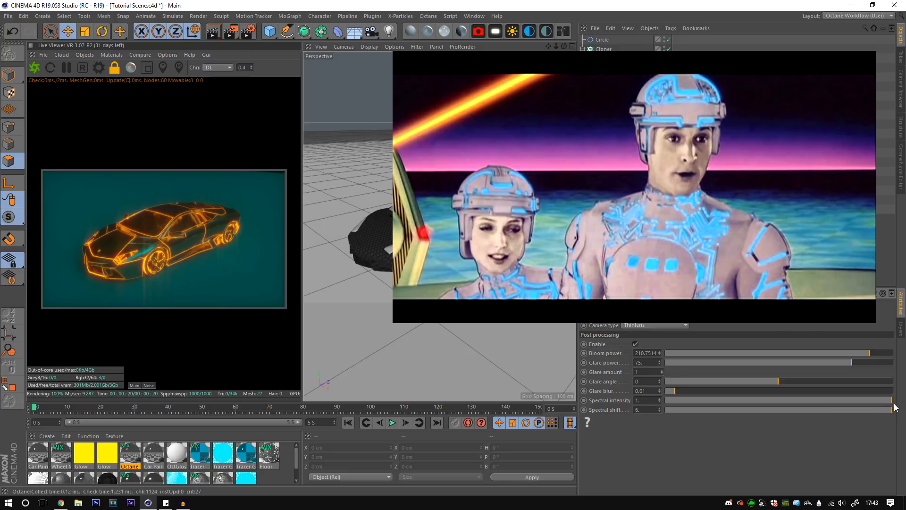
{"action": "mouse_move", "coordinate": [886, 412]}
{"action": "left_mouse_down"}
{"action": "mouse_move", "coordinate": [704, 415]}
{"action": "mouse_move", "coordinate": [900, 415]}
{"action": "left_mouse_up"}
Enable the Camera Imager on the Perspective camera's Octane tag
{"action": "left_click", "coordinate": [656, 246]}
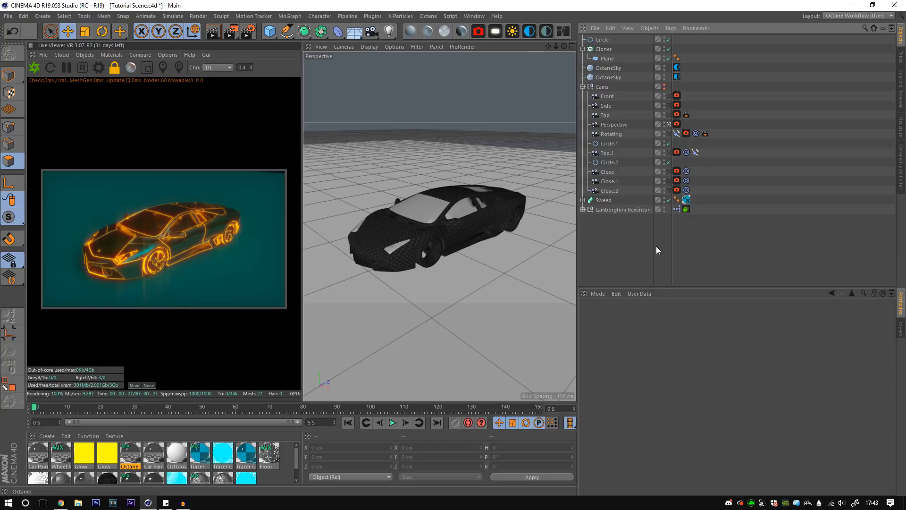
{"action": "left_click", "coordinate": [676, 124]}
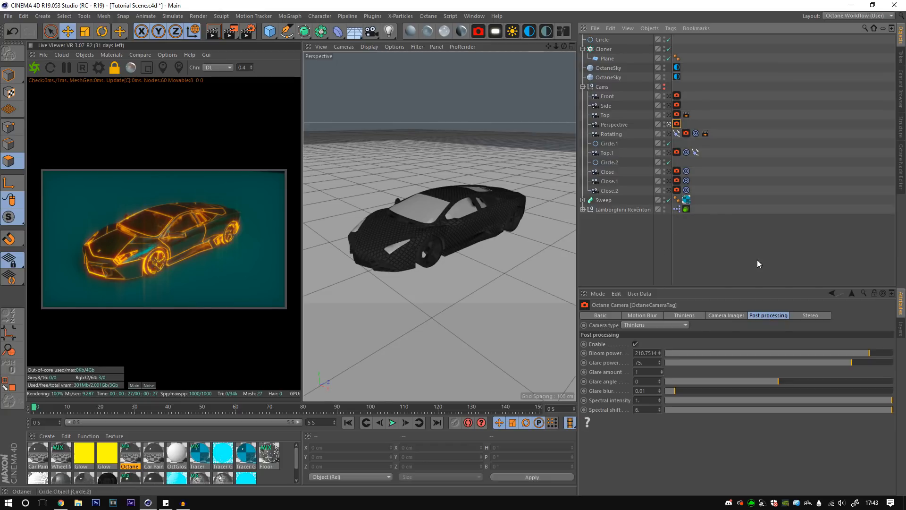
{"action": "left_click", "coordinate": [728, 315]}
{"action": "left_click", "coordinate": [653, 344]}
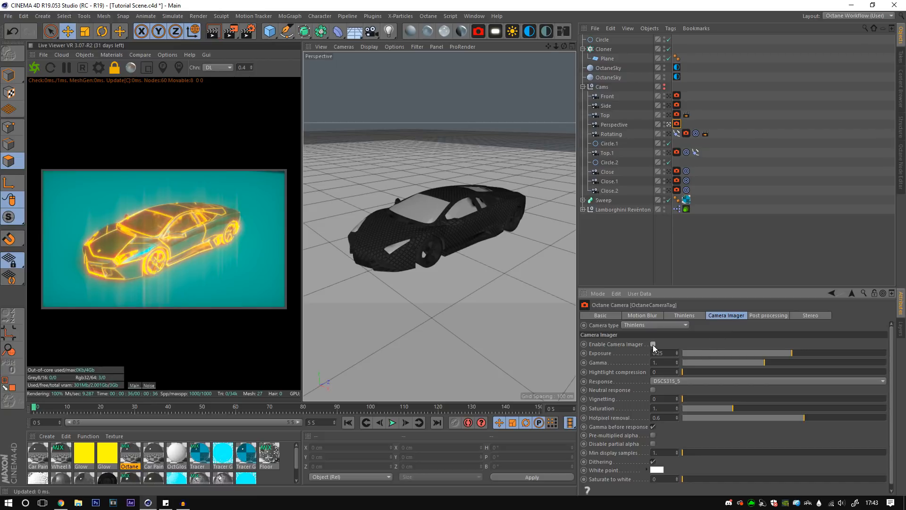
Switch the Perspective camera's Camera Imager back on with the DSCS315_5 response and set its hotpixel removal to 0.7
{"action": "left_click", "coordinate": [653, 344]}
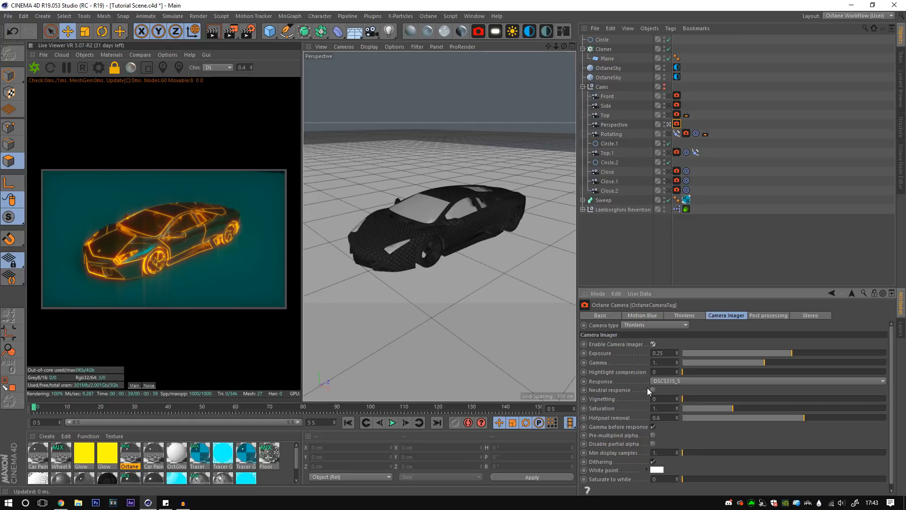
{"action": "left_click", "coordinate": [679, 383]}
{"action": "left_click", "coordinate": [679, 456]}
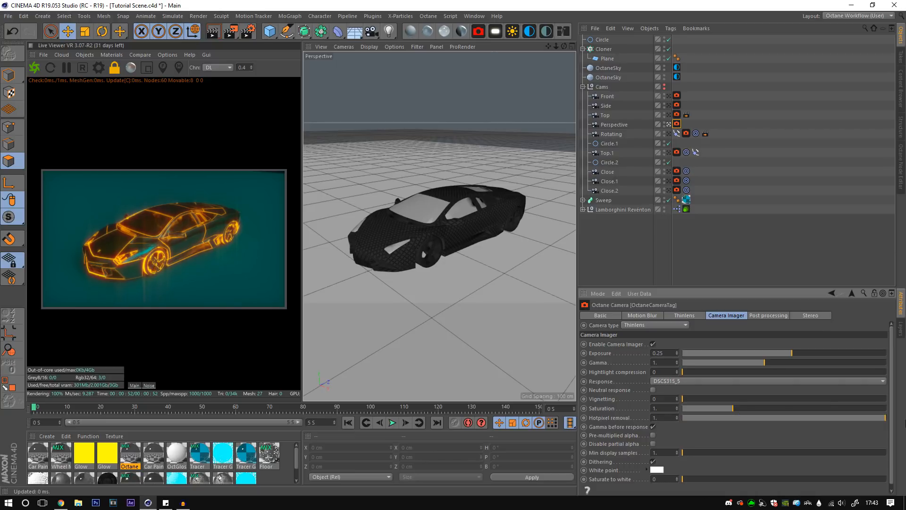
{"action": "left_click", "coordinate": [658, 418]}
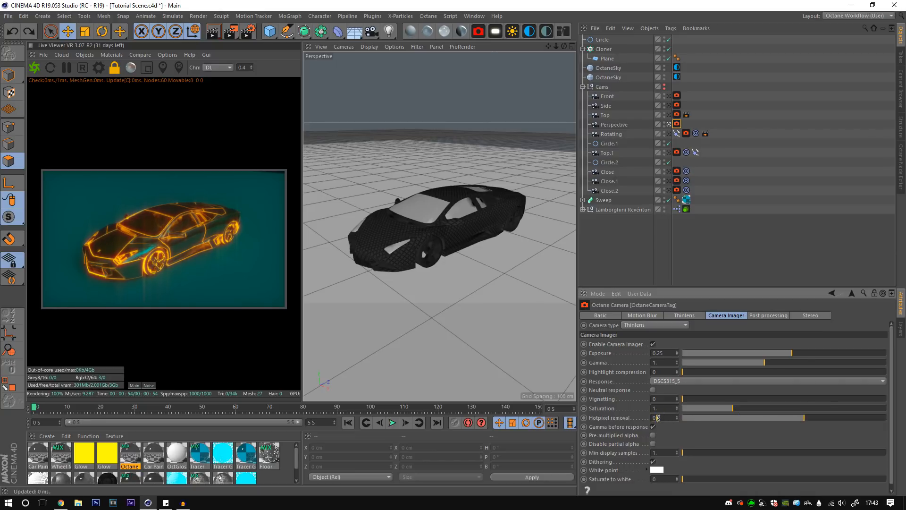
{"action": "type", "text": "7"}
{"action": "key", "text": "Return"}
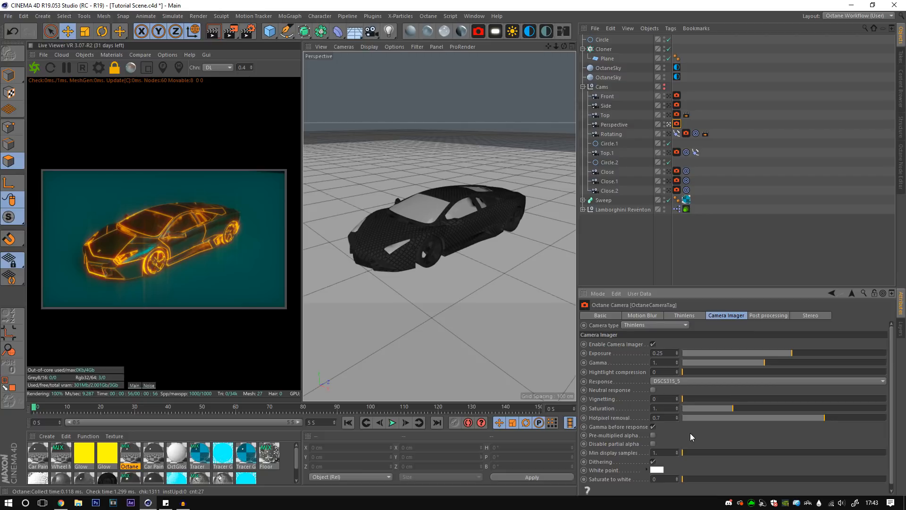
Compare the render with the Perspective camera's post processing disabled and enabled, leaving it enabled
{"action": "left_click", "coordinate": [692, 317]}
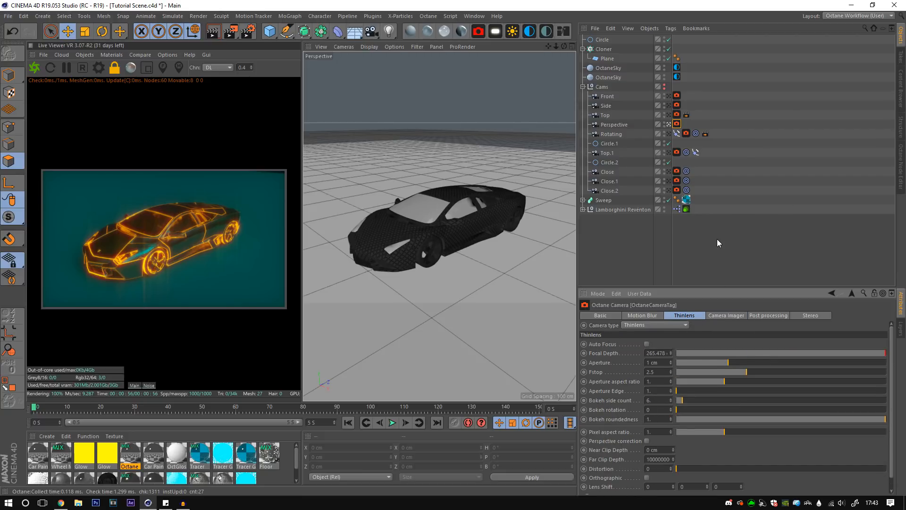
{"action": "left_click", "coordinate": [771, 317]}
{"action": "left_click", "coordinate": [636, 344]}
{"action": "left_click", "coordinate": [635, 344]}
{"action": "left_click", "coordinate": [636, 345]}
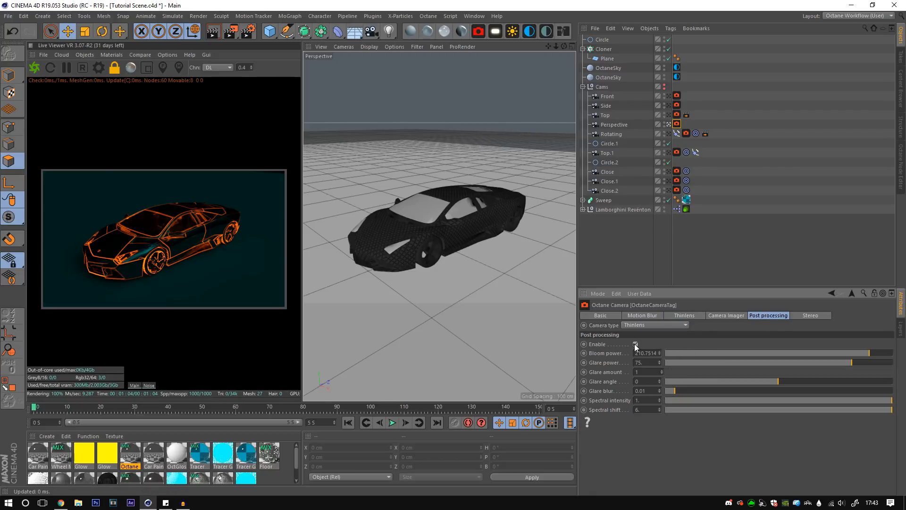
{"action": "left_click", "coordinate": [636, 344]}
{"action": "left_click", "coordinate": [623, 258]}
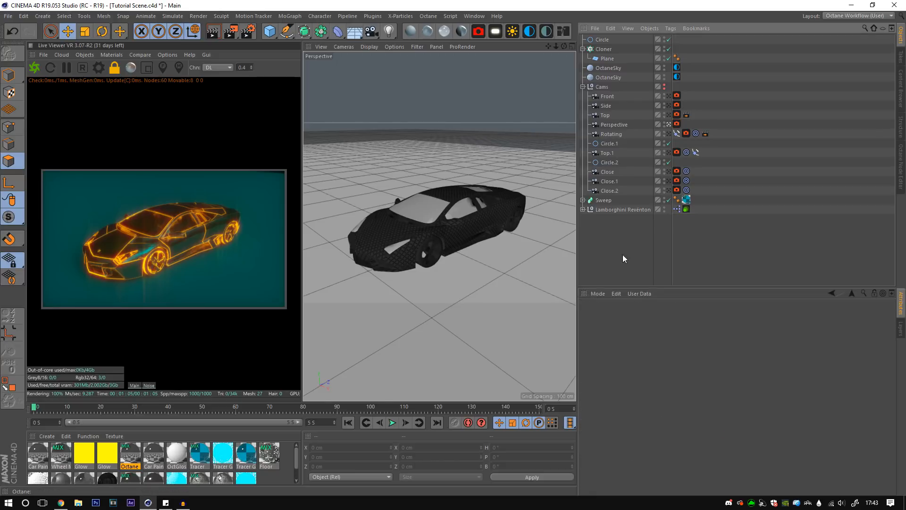
Collapse the Cams group and open the Floor mix material's node graph at its Floor Material node
{"action": "left_click", "coordinate": [582, 86]}
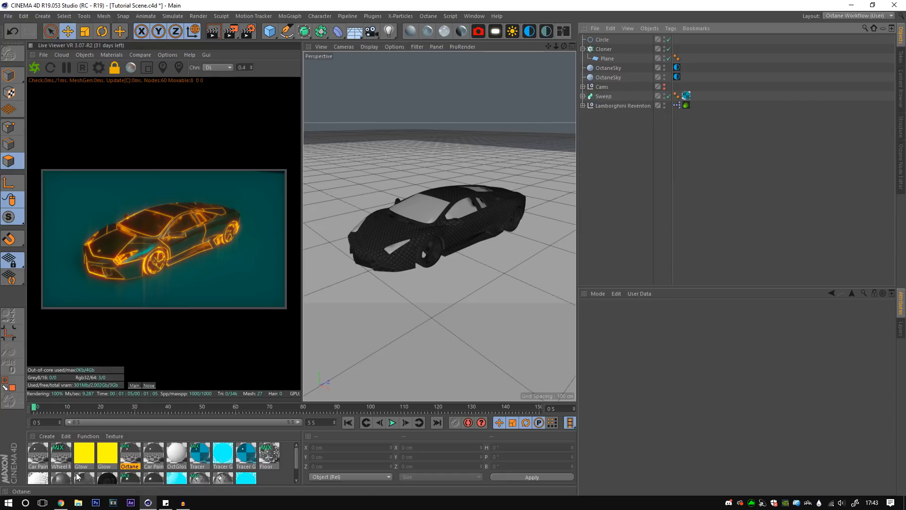
{"action": "double_click", "coordinate": [263, 459]}
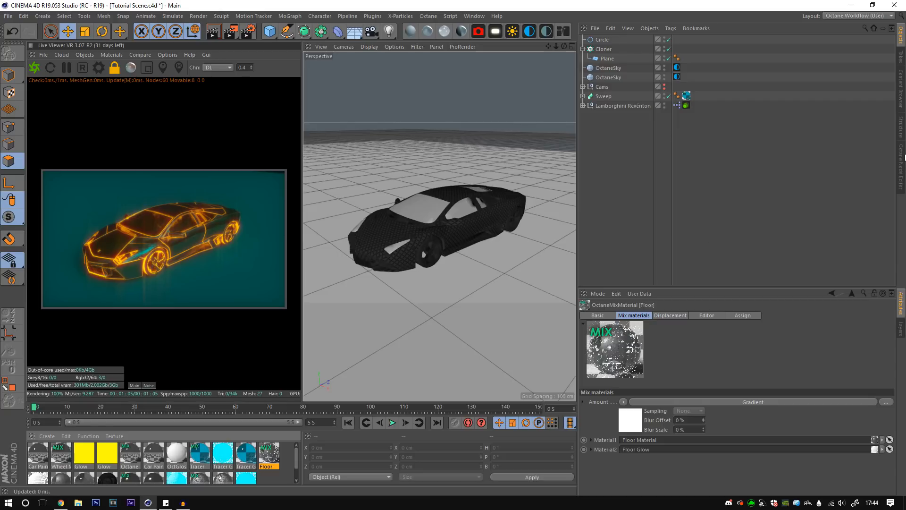
{"action": "scroll", "coordinate": [729, 135], "scroll_direction": "down", "scroll_amount": 2}
{"action": "middle_click_drag", "start_coordinate": [684, 129], "coordinate": [786, 192]}
{"action": "scroll", "coordinate": [726, 199], "scroll_direction": "down", "scroll_amount": 3}
{"action": "scroll", "coordinate": [708, 198], "scroll_direction": "up", "scroll_amount": 4}
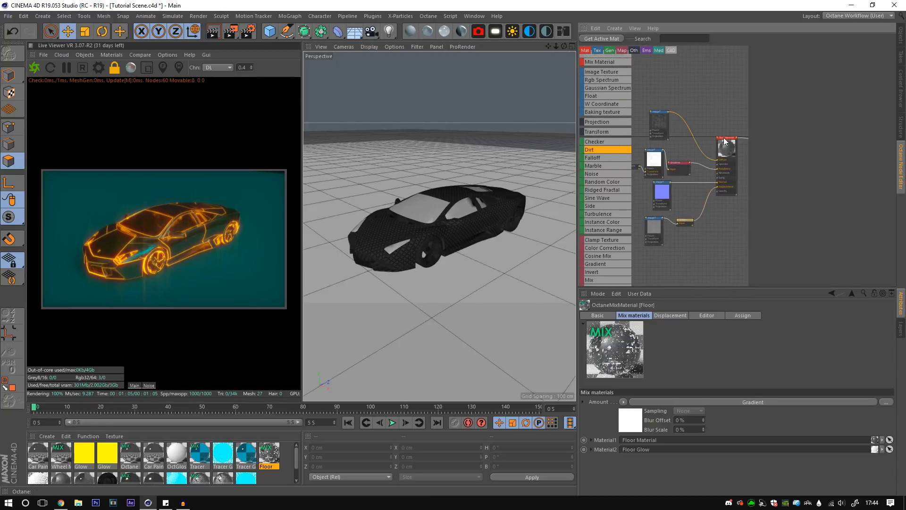
{"action": "left_click", "coordinate": [724, 150]}
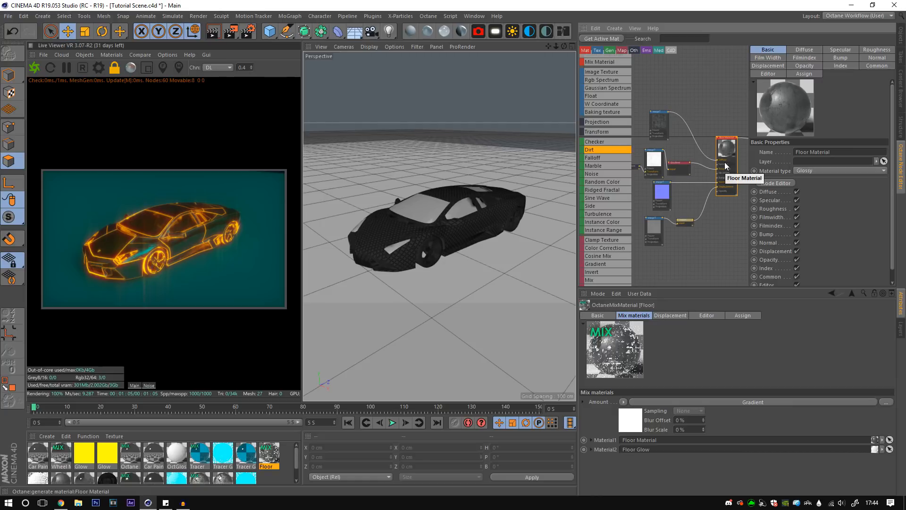
Examine the image textures and gradient feeding the Floor Material, including its cracked asphalt color and normal maps
{"action": "left_click", "coordinate": [657, 114]}
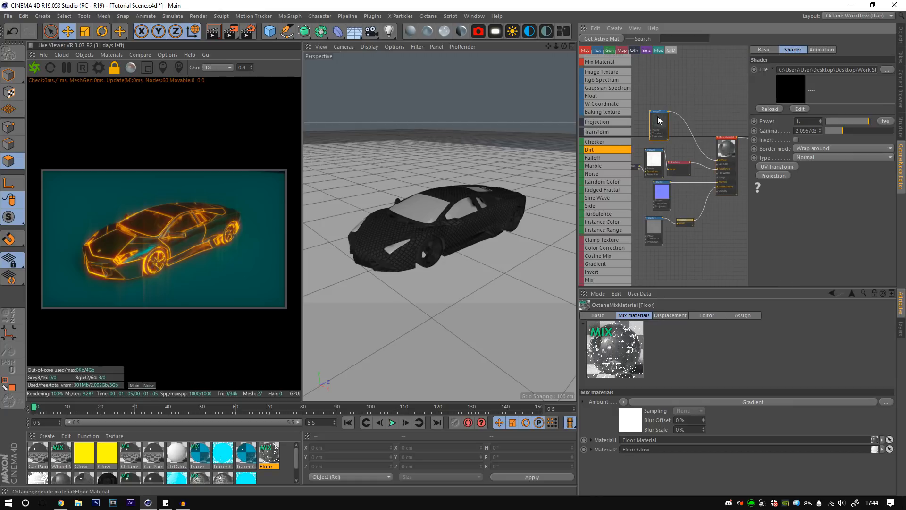
{"action": "left_click", "coordinate": [832, 71]}
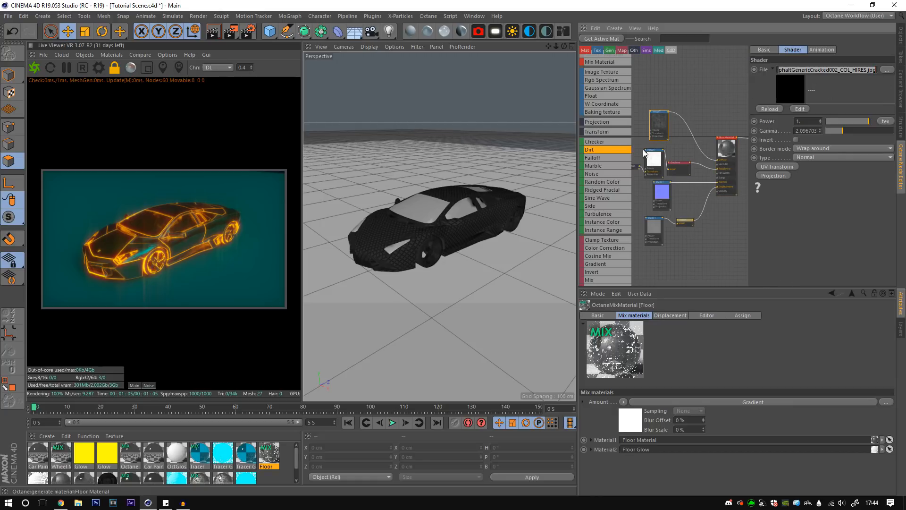
{"action": "left_click", "coordinate": [661, 160]}
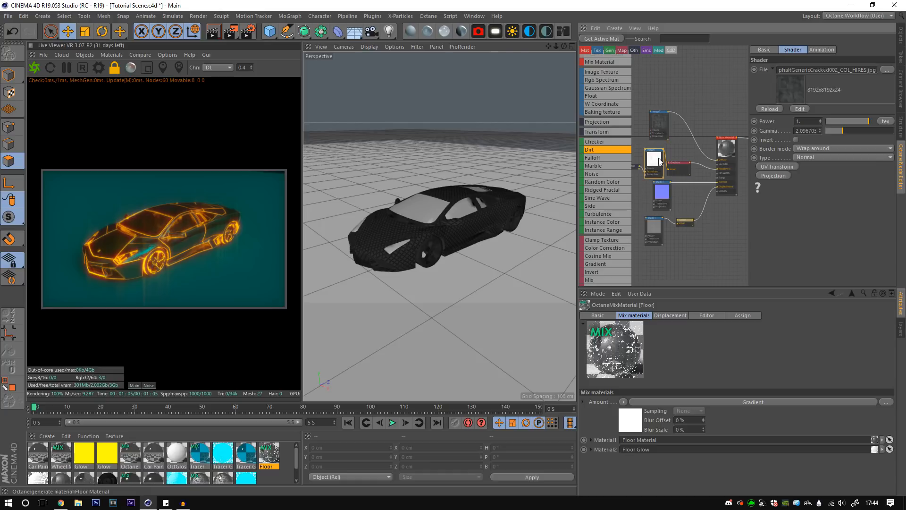
{"action": "left_click", "coordinate": [657, 122]}
{"action": "left_click", "coordinate": [804, 71]}
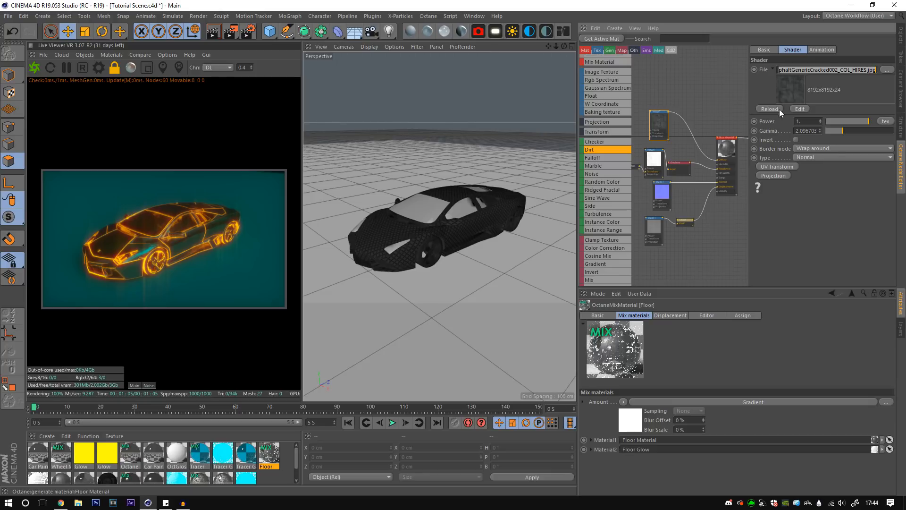
{"action": "left_click", "coordinate": [660, 123]}
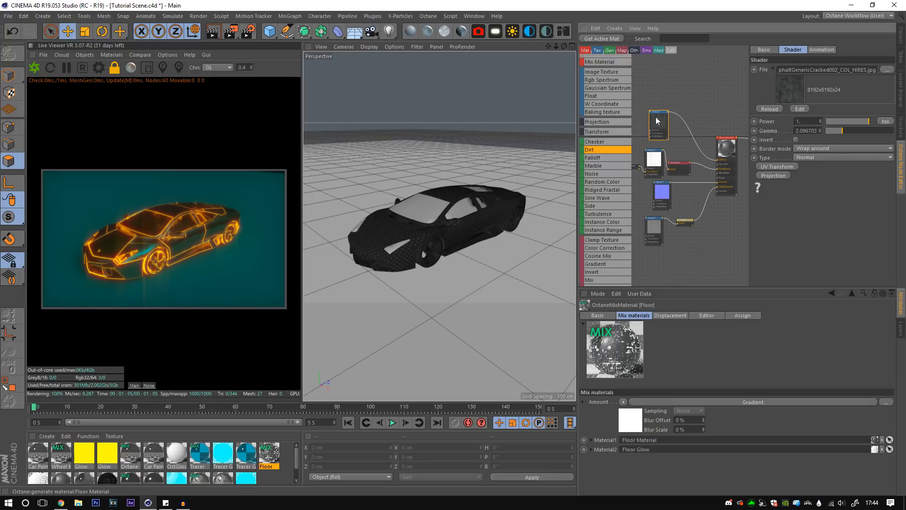
{"action": "left_click", "coordinate": [655, 230]}
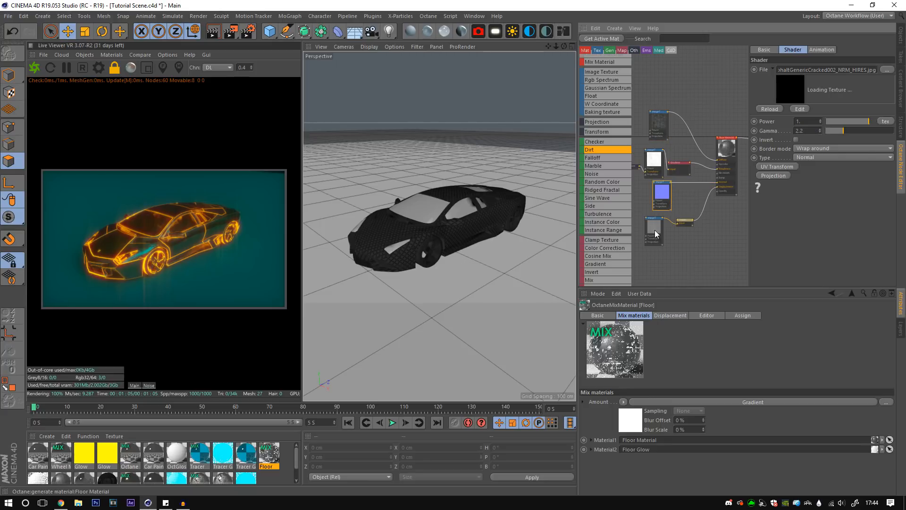
{"action": "middle_click_drag", "start_coordinate": [649, 193], "coordinate": [671, 217]}
{"action": "left_click", "coordinate": [678, 191]}
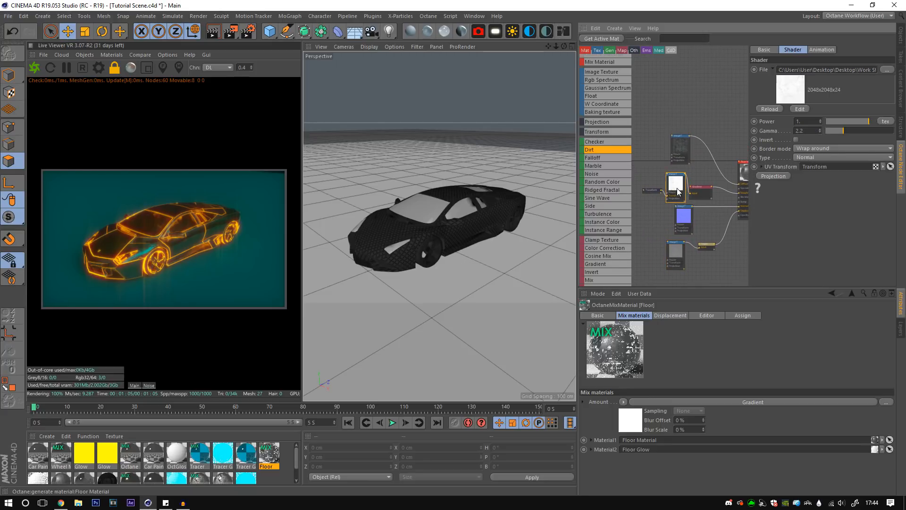
{"action": "left_click", "coordinate": [705, 191]}
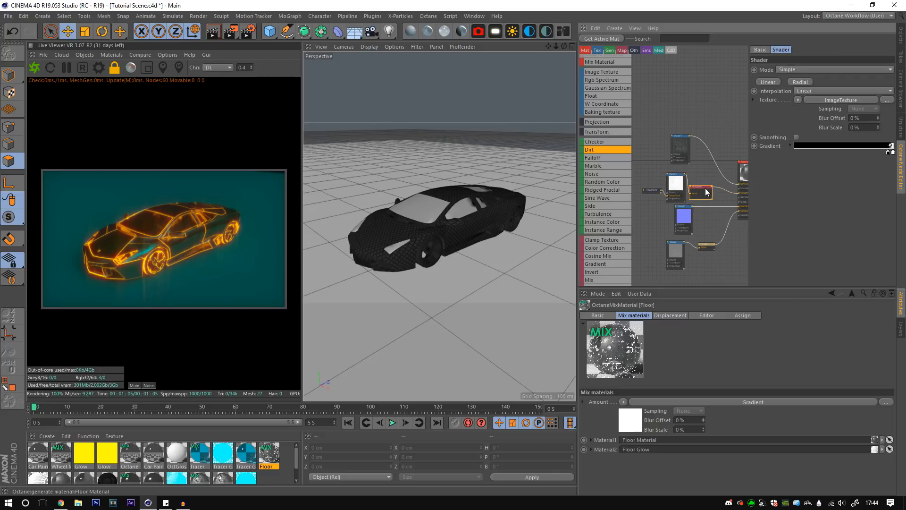
{"action": "left_click", "coordinate": [679, 187]}
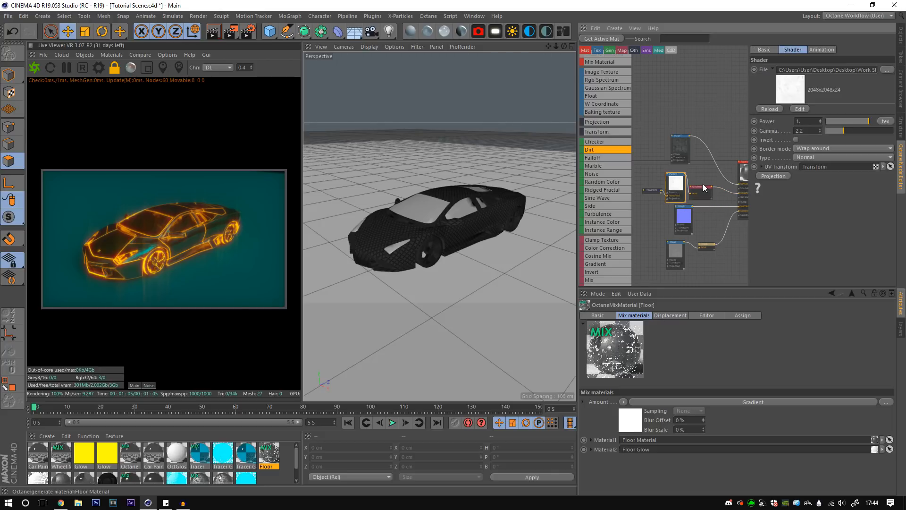
Examine the gradient that controls the Floor mix amount and the Grid.png texture feeding the Floor Glow emission
{"action": "middle_click_drag", "start_coordinate": [694, 185], "coordinate": [640, 175]}
{"action": "scroll", "coordinate": [699, 186], "scroll_direction": "down", "scroll_amount": 3}
{"action": "middle_click_drag", "start_coordinate": [717, 196], "coordinate": [694, 185]}
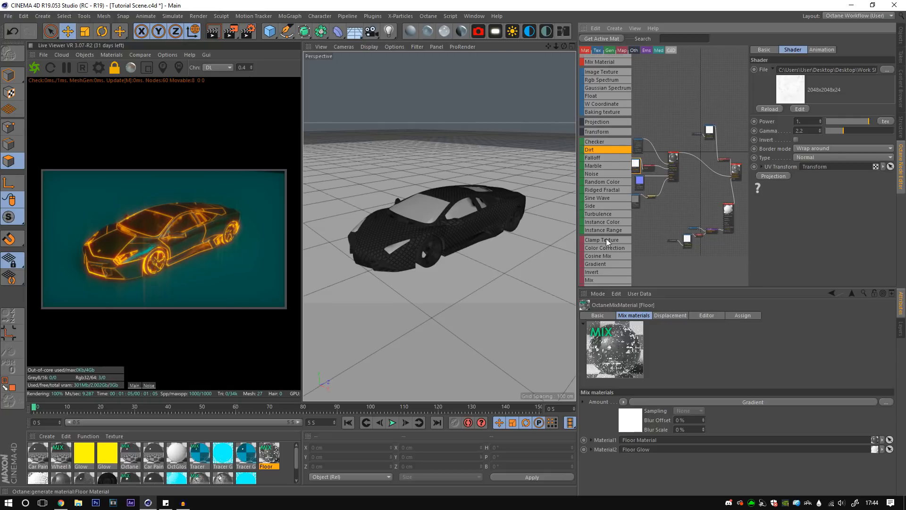
{"action": "scroll", "coordinate": [701, 217], "scroll_direction": "up", "scroll_amount": 4}
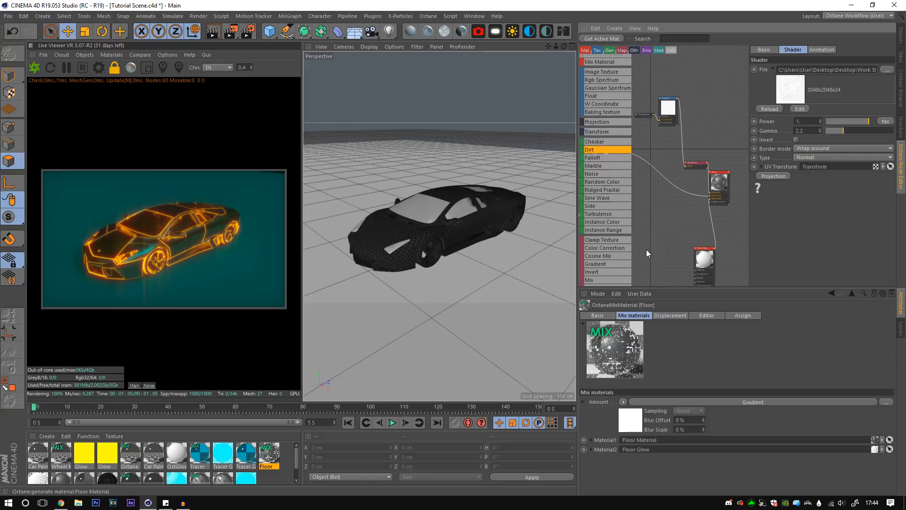
{"action": "left_click_drag", "start_coordinate": [698, 166], "coordinate": [681, 162]}
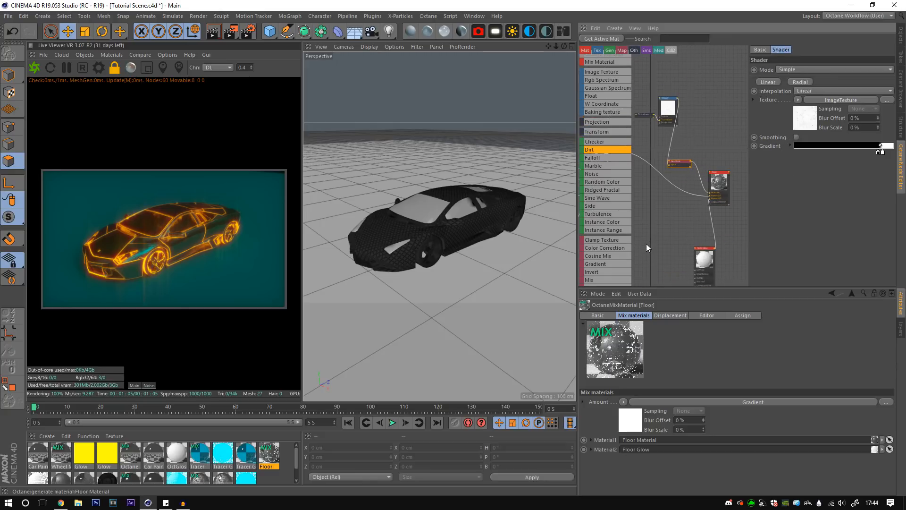
{"action": "middle_click_drag", "start_coordinate": [647, 244], "coordinate": [690, 170]}
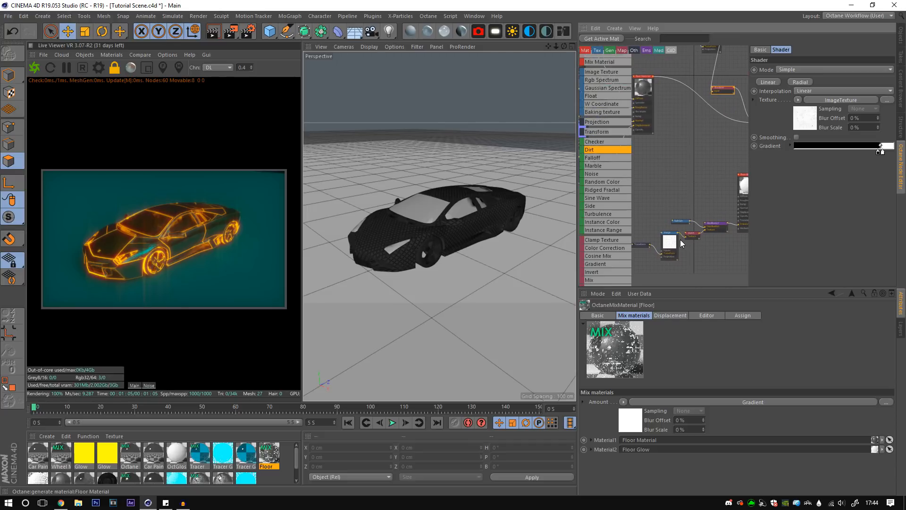
{"action": "left_click", "coordinate": [670, 247]}
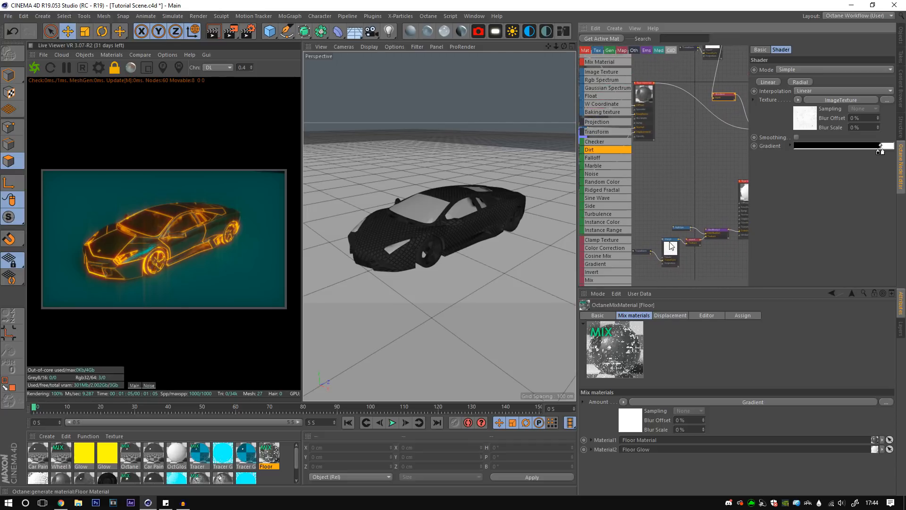
{"action": "middle_click_drag", "start_coordinate": [688, 193], "coordinate": [701, 213]}
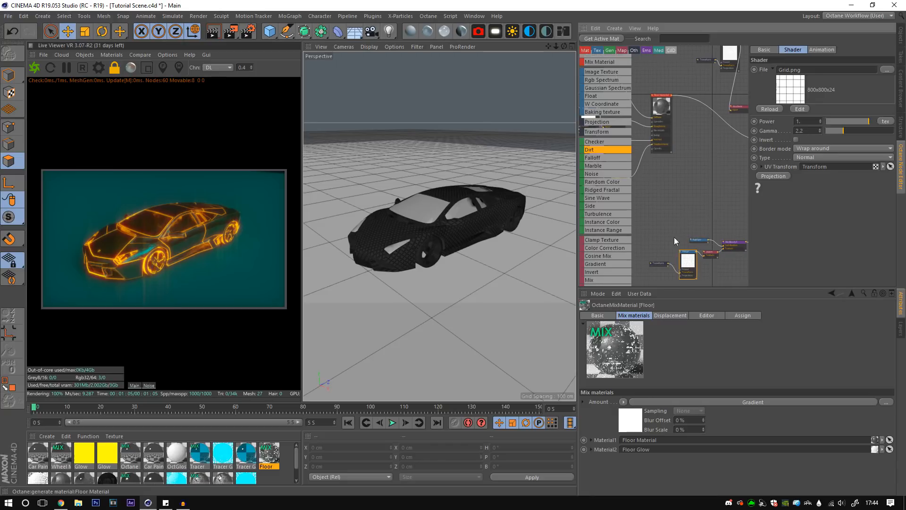
{"action": "scroll", "coordinate": [244, 454], "scroll_direction": "down", "scroll_amount": 1}
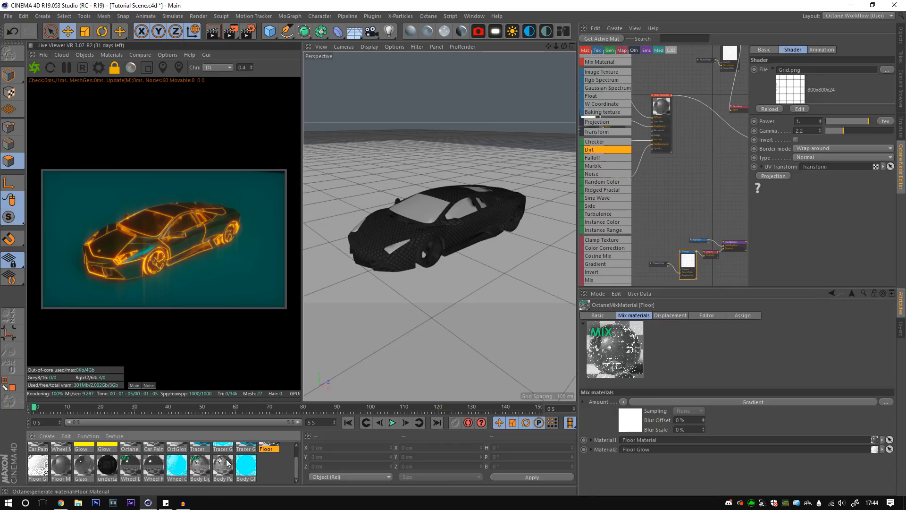
Duplicate the Floor Material and Floor Glow materials
{"action": "left_click", "coordinate": [66, 465]}
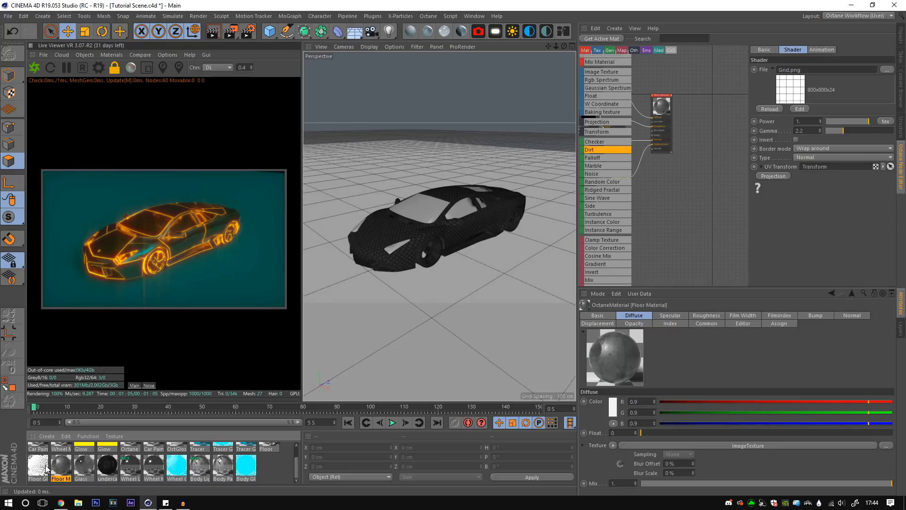
{"action": "key", "text": "ctrl+c"}
{"action": "key", "text": "ctrl+v"}
{"action": "scroll", "coordinate": [258, 464], "scroll_direction": "up", "scroll_amount": 1}
{"action": "scroll", "coordinate": [278, 463], "scroll_direction": "down", "scroll_amount": 1}
{"action": "left_click", "coordinate": [37, 465]}
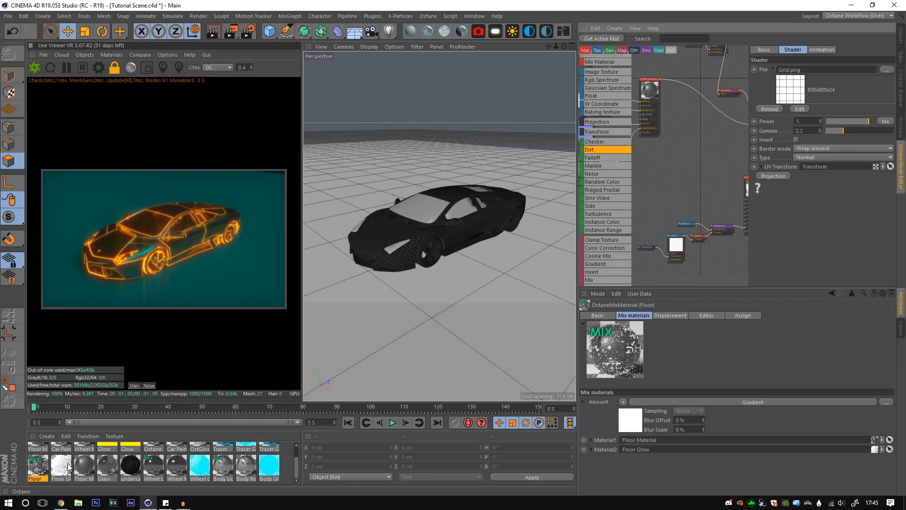
{"action": "left_click", "coordinate": [69, 468]}
{"action": "key", "text": "ctrl+c"}
{"action": "key", "text": "ctrl+v"}
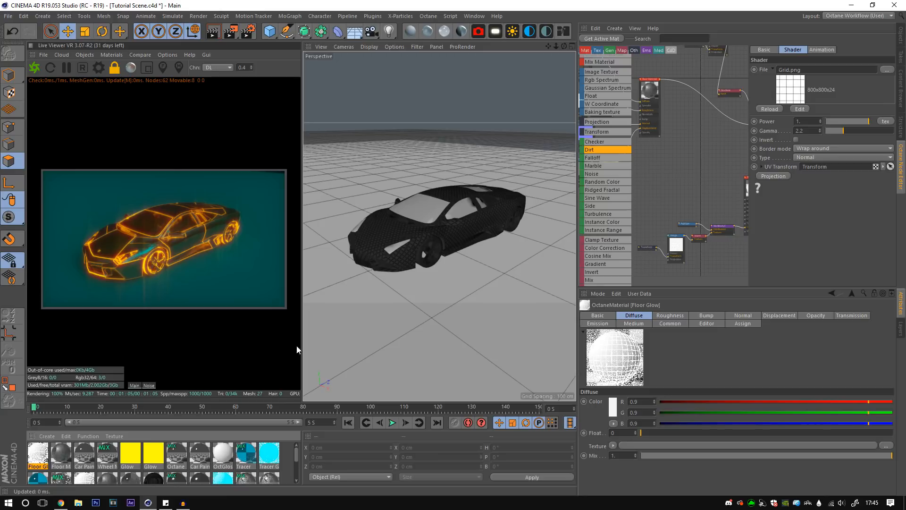
Create a new Octane mix material and bring the duplicated Floor Material and Floor Glow into its node graph
{"action": "left_click", "coordinate": [460, 32]}
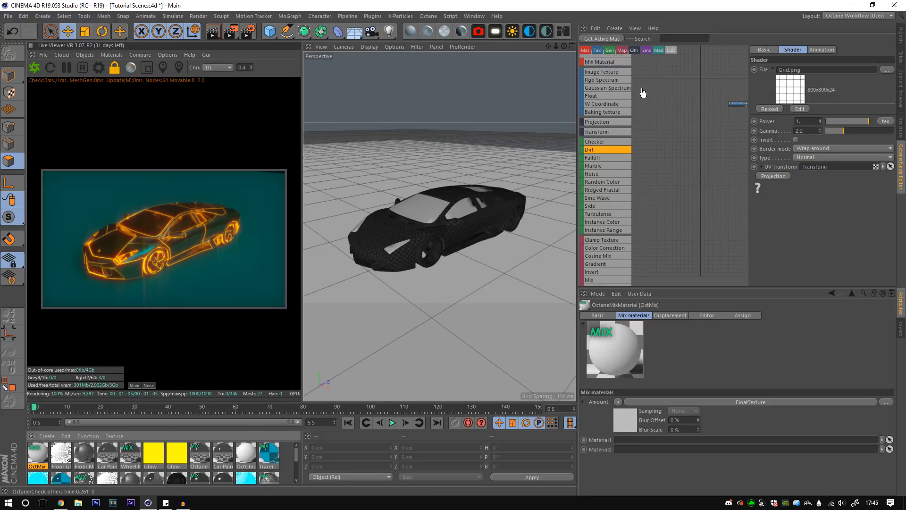
{"action": "middle_click_drag", "start_coordinate": [696, 125], "coordinate": [685, 153]}
{"action": "scroll", "coordinate": [712, 141], "scroll_direction": "down", "scroll_amount": 3}
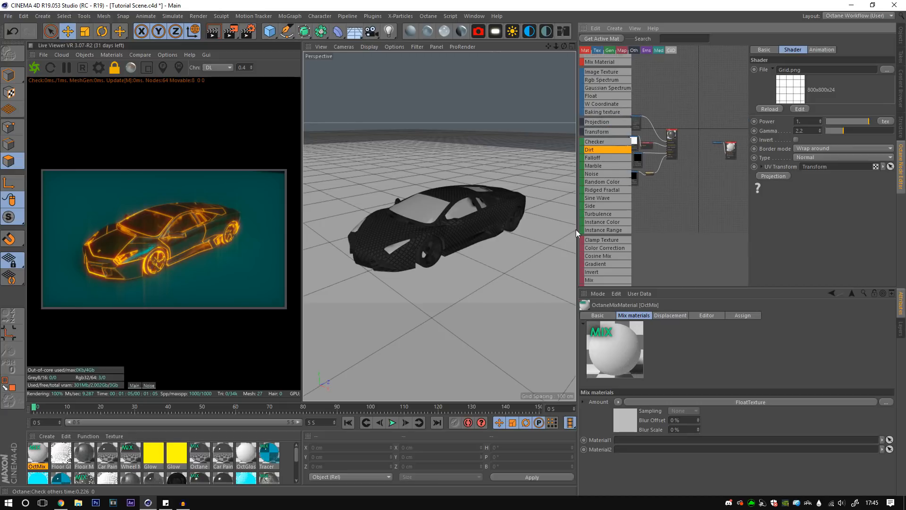
{"action": "left_click_drag", "start_coordinate": [38, 454], "coordinate": [668, 204]}
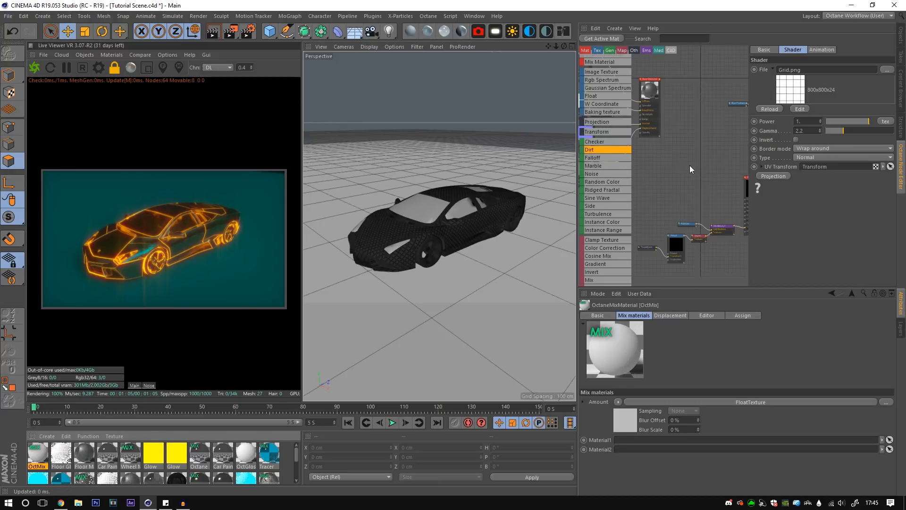
{"action": "middle_click_drag", "start_coordinate": [715, 159], "coordinate": [687, 170]}
Delete the float texture from the new mix material's amount and connect Floor Glow as Material2
{"action": "left_click_drag", "start_coordinate": [688, 138], "coordinate": [658, 135]}
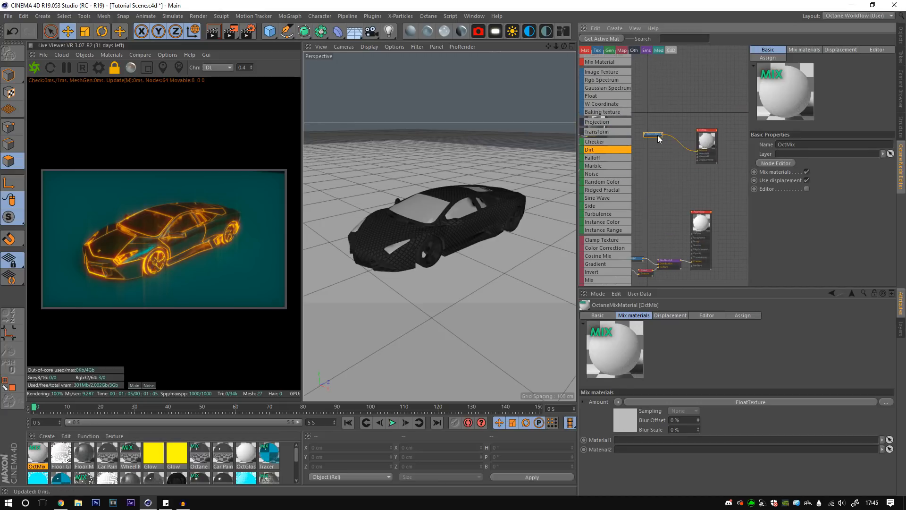
{"action": "key", "text": "Delete"}
{"action": "left_click_drag", "start_coordinate": [712, 214], "coordinate": [698, 159]}
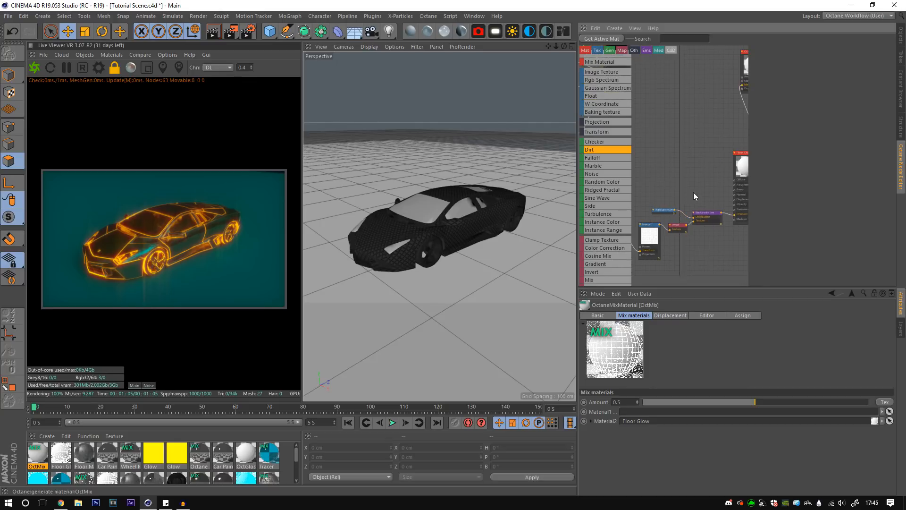
Check the Floor Glow's invert and RGB spectrum nodes, and connect Floor Material as Material1 of the new mix material
{"action": "left_click", "coordinate": [679, 230]}
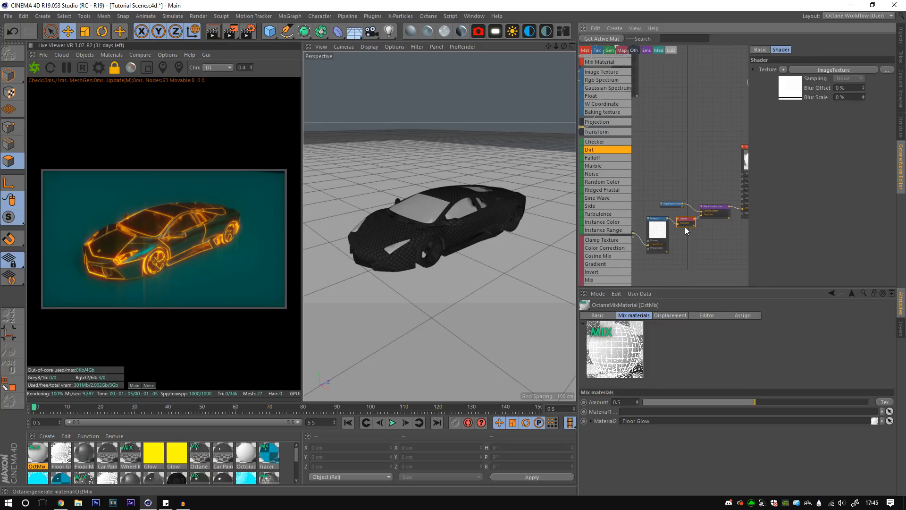
{"action": "left_click", "coordinate": [672, 206]}
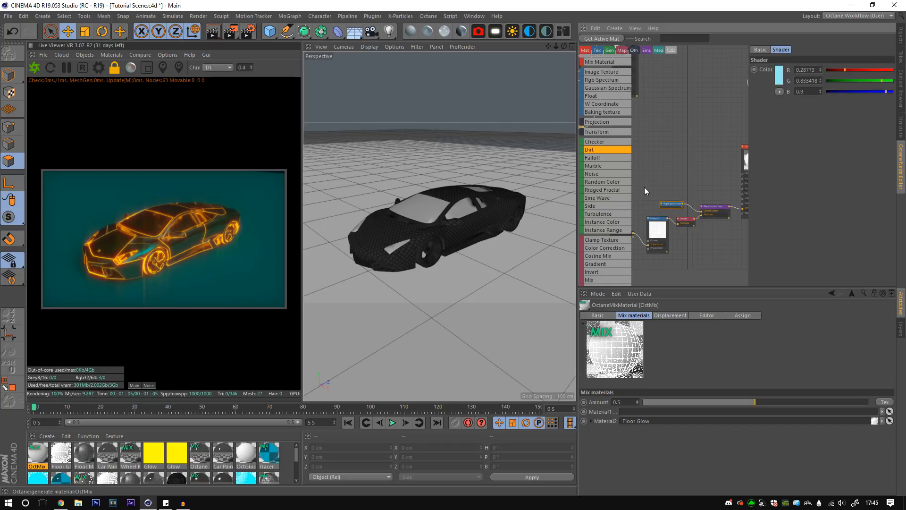
{"action": "scroll", "coordinate": [676, 134], "scroll_direction": "down", "scroll_amount": 3}
{"action": "middle_click_drag", "start_coordinate": [684, 115], "coordinate": [682, 149]}
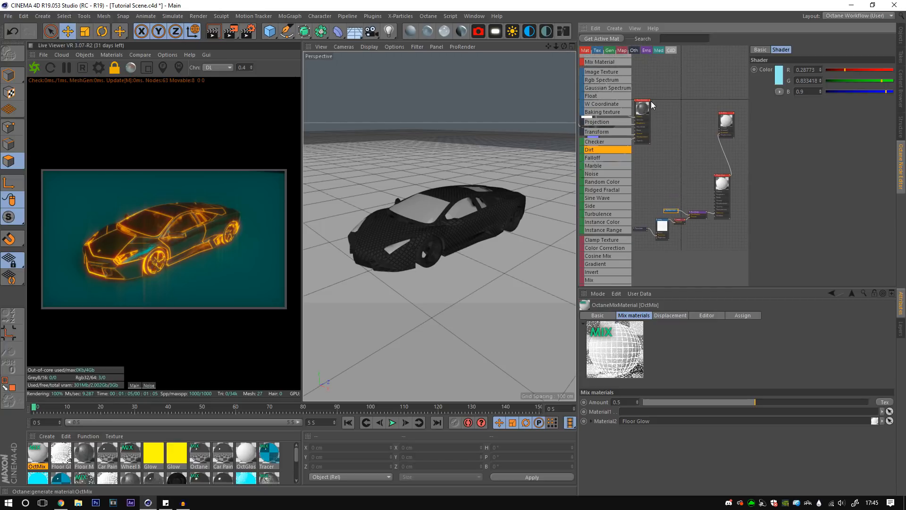
{"action": "left_click_drag", "start_coordinate": [650, 100], "coordinate": [720, 132]}
{"action": "middle_click_drag", "start_coordinate": [678, 140], "coordinate": [730, 151]}
{"action": "middle_click_drag", "start_coordinate": [670, 141], "coordinate": [697, 134]}
Examine the image texture and gradient that drive the original Floor material's mix amount
{"action": "scroll", "coordinate": [83, 449], "scroll_direction": "down", "scroll_amount": 2}
{"action": "left_click", "coordinate": [82, 449]}
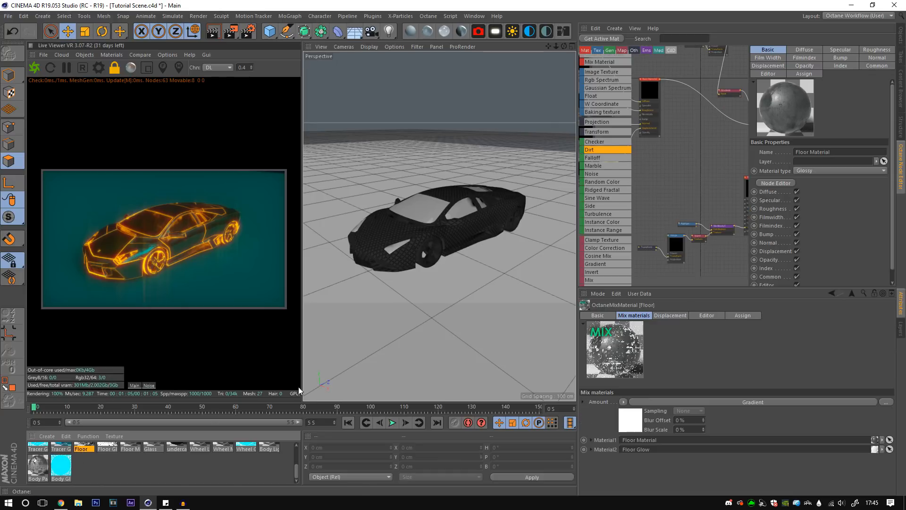
{"action": "left_click", "coordinate": [664, 121]}
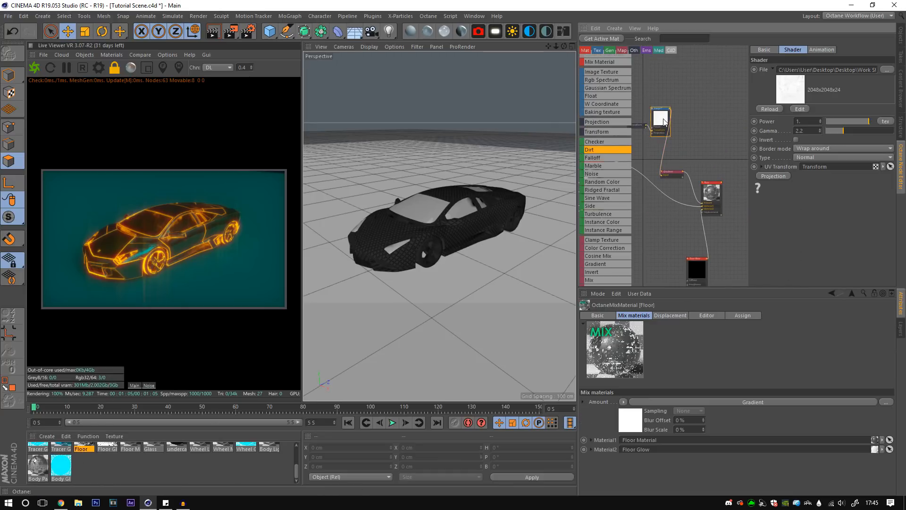
{"action": "left_click", "coordinate": [671, 173]}
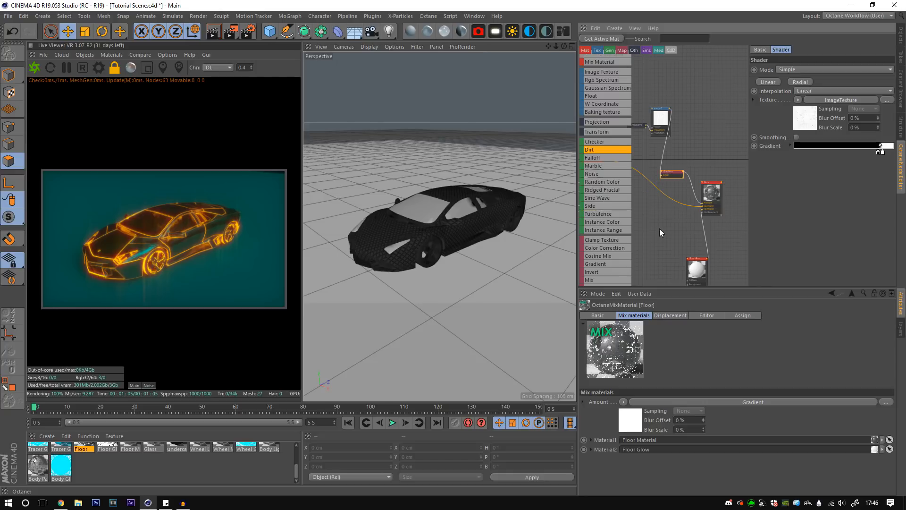
{"action": "left_click", "coordinate": [663, 120]}
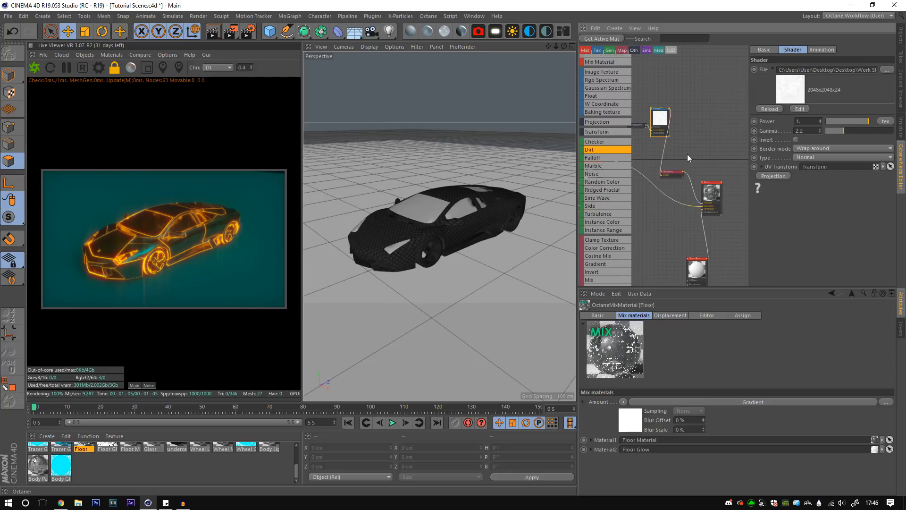
{"action": "left_click", "coordinate": [673, 176]}
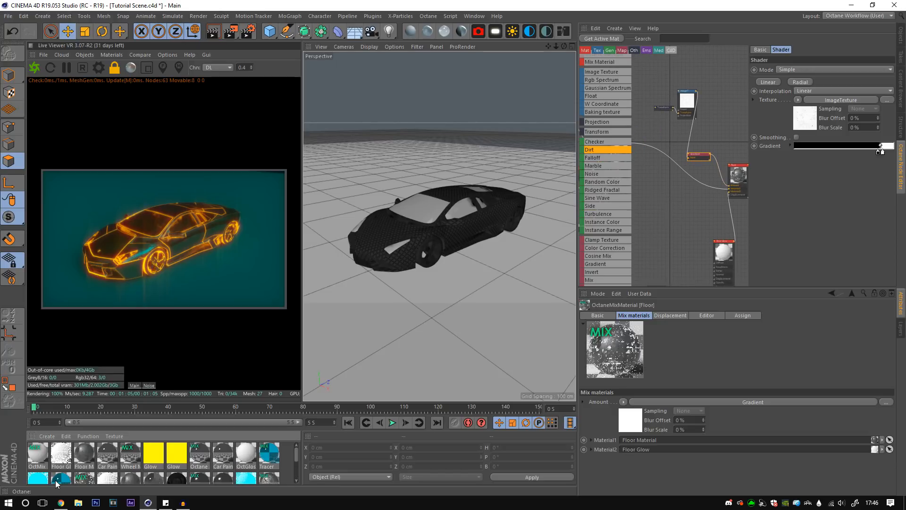
Add an image texture feeding a Gradient node to the new mix material's node graph
{"action": "middle_click_drag", "start_coordinate": [710, 160], "coordinate": [694, 225]}
{"action": "left_click", "coordinate": [643, 178]}
{"action": "left_click_drag", "start_coordinate": [643, 181], "coordinate": [735, 151]}
{"action": "middle_click_drag", "start_coordinate": [676, 194], "coordinate": [641, 203]}
{"action": "left_click", "coordinate": [634, 195]}
{"action": "left_click_drag", "start_coordinate": [602, 71], "coordinate": [725, 181]}
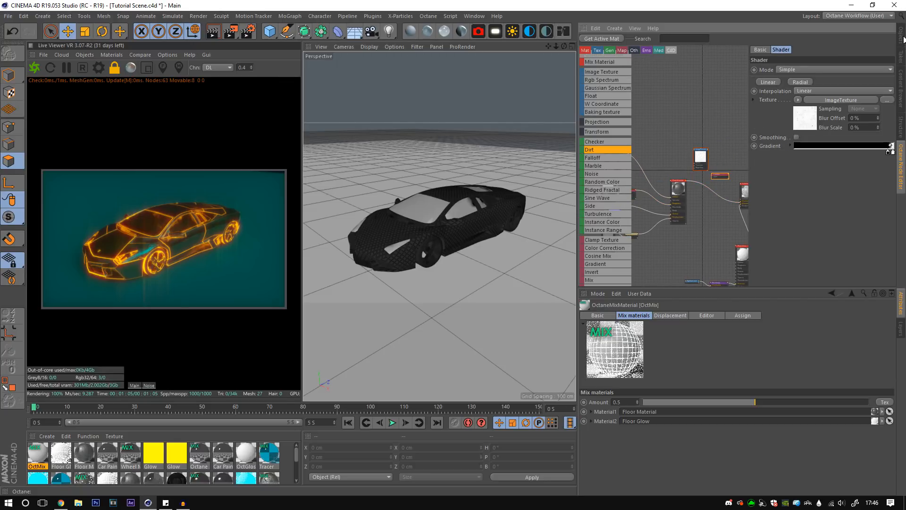
Apply the new mix material to the Plane inside the Cloner
{"action": "left_click", "coordinate": [902, 35]}
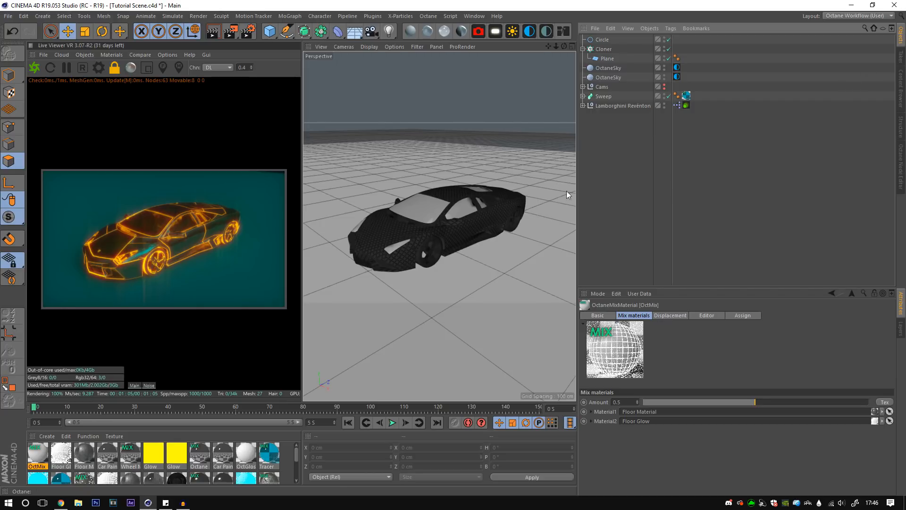
{"action": "left_click_drag", "start_coordinate": [37, 453], "coordinate": [601, 58]}
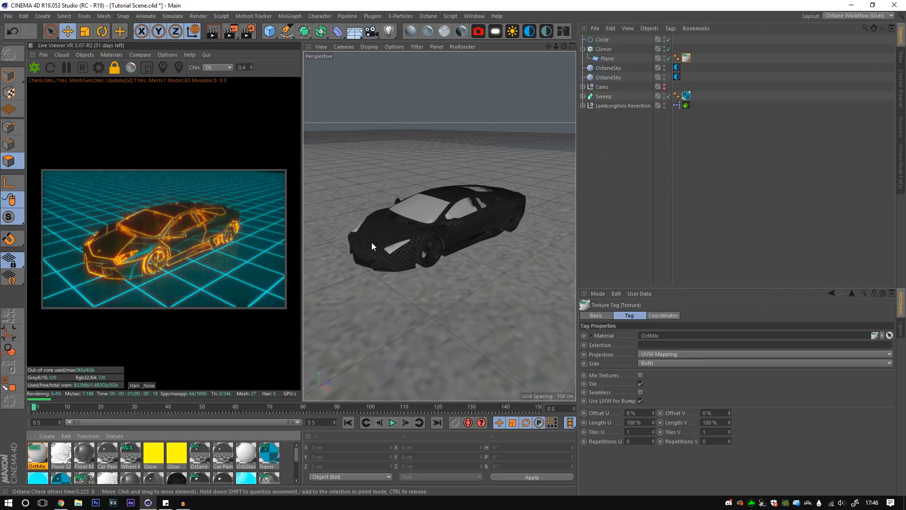
Connect the Gradient node to the mix material's Amount and move its knots to widen the white section
{"action": "left_click", "coordinate": [902, 182]}
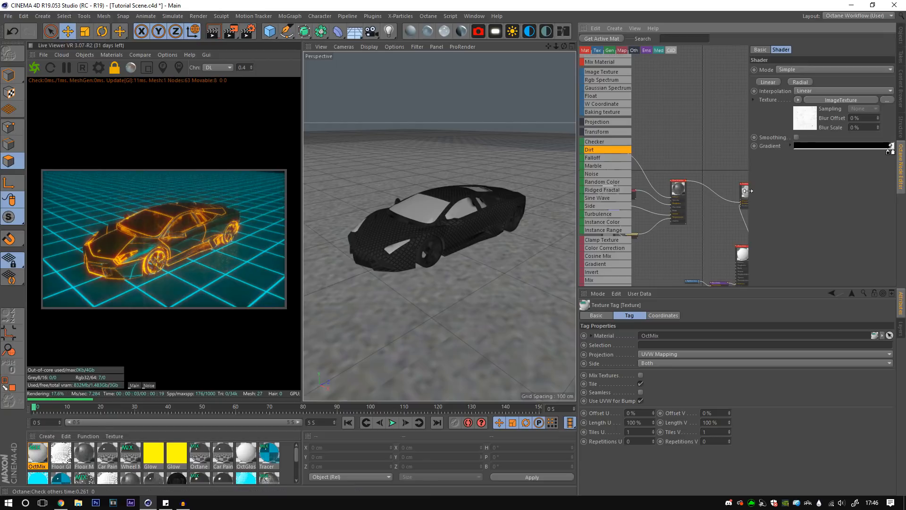
{"action": "middle_click_drag", "start_coordinate": [707, 197], "coordinate": [730, 197]}
{"action": "left_click_drag", "start_coordinate": [674, 199], "coordinate": [746, 168]}
{"action": "middle_click_drag", "start_coordinate": [727, 211], "coordinate": [669, 233]}
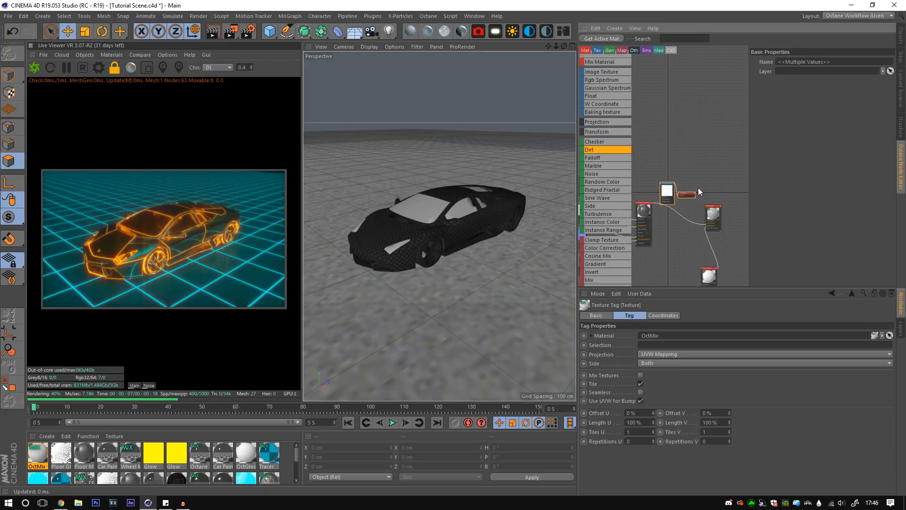
{"action": "scroll", "coordinate": [696, 194], "scroll_direction": "up", "scroll_amount": 3}
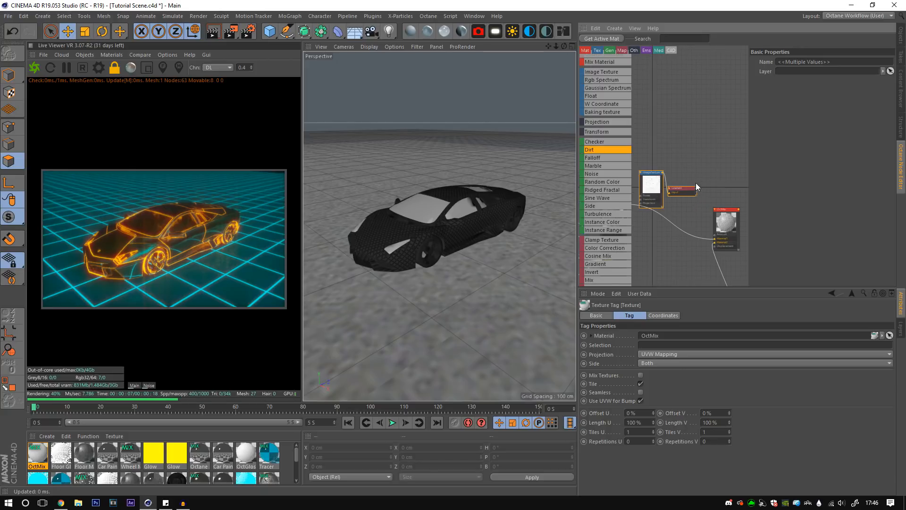
{"action": "left_click_drag", "start_coordinate": [696, 188], "coordinate": [715, 235]}
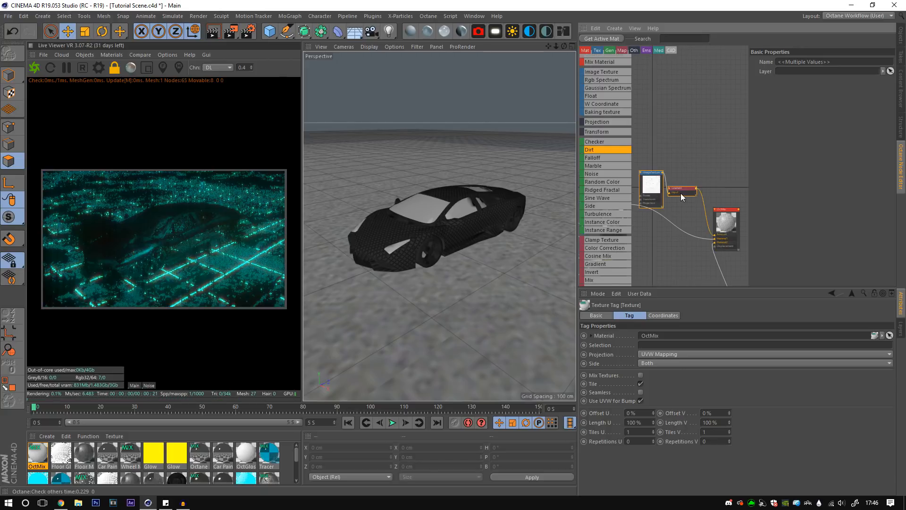
{"action": "left_click_drag", "start_coordinate": [681, 194], "coordinate": [691, 213]}
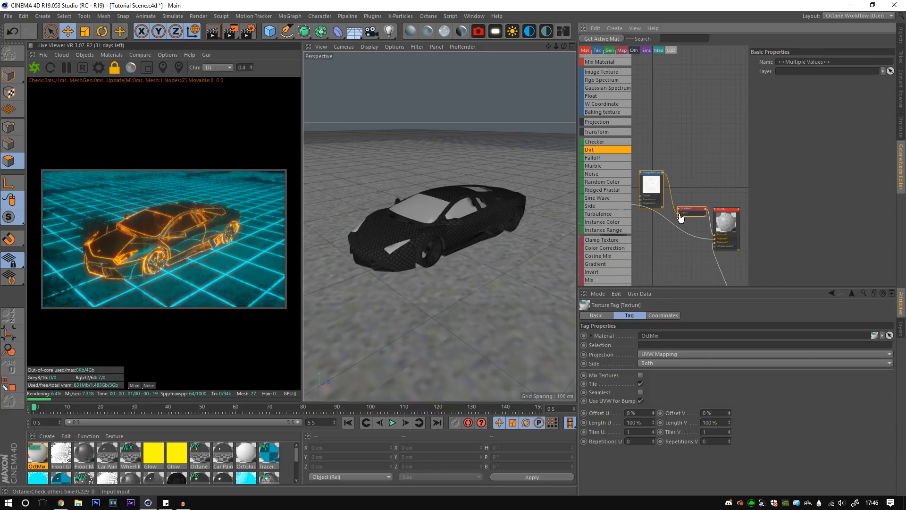
{"action": "left_click", "coordinate": [692, 210]}
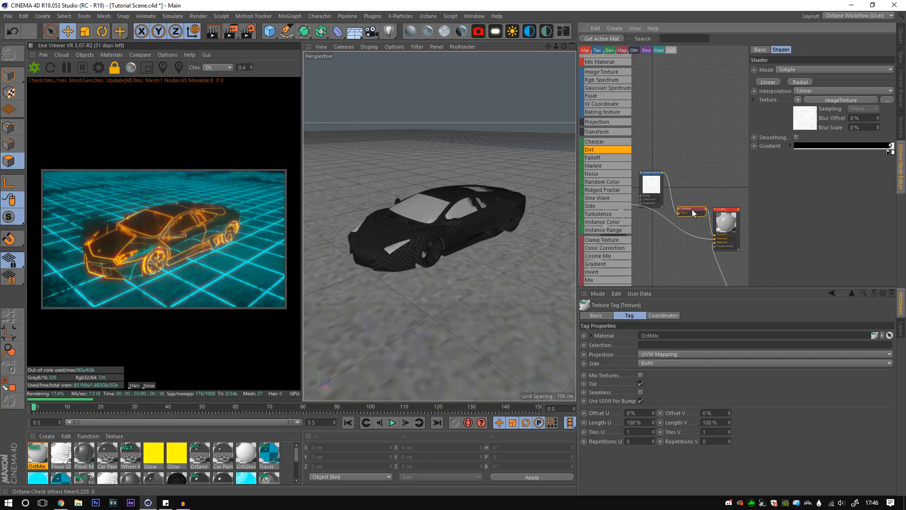
{"action": "left_click_drag", "start_coordinate": [889, 153], "coordinate": [881, 156]}
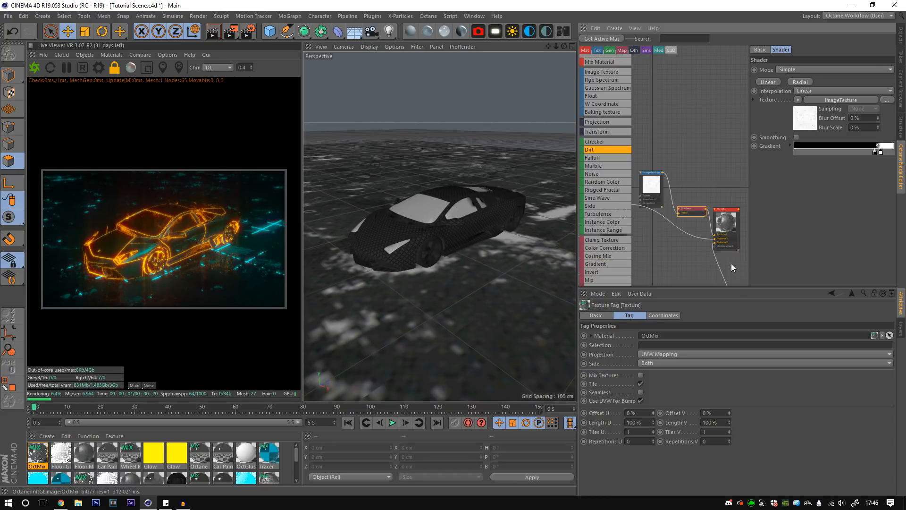
Set the Floor Glow's RGB spectrum colour to hue 28°, saturation 54% and value 95.469%
{"action": "scroll", "coordinate": [709, 243], "scroll_direction": "down", "scroll_amount": 3}
{"action": "middle_click_drag", "start_coordinate": [676, 265], "coordinate": [691, 140]}
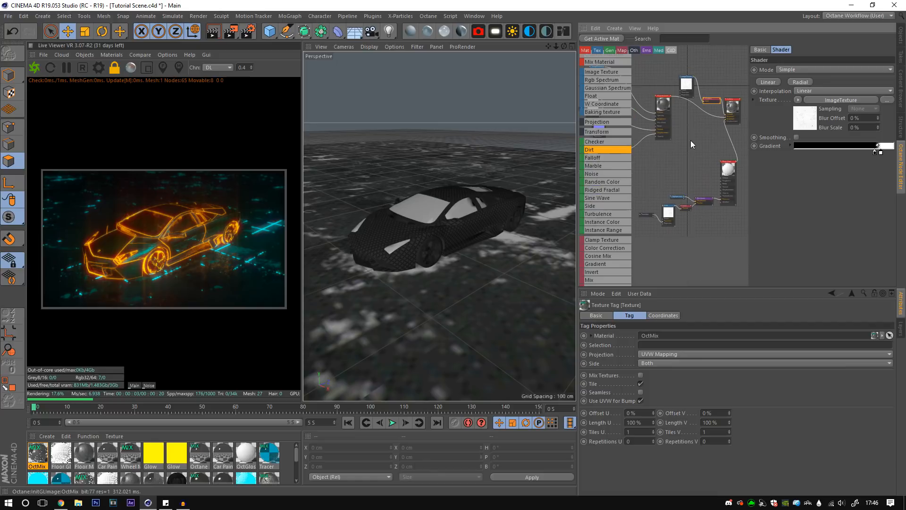
{"action": "scroll", "coordinate": [687, 214], "scroll_direction": "up", "scroll_amount": 3}
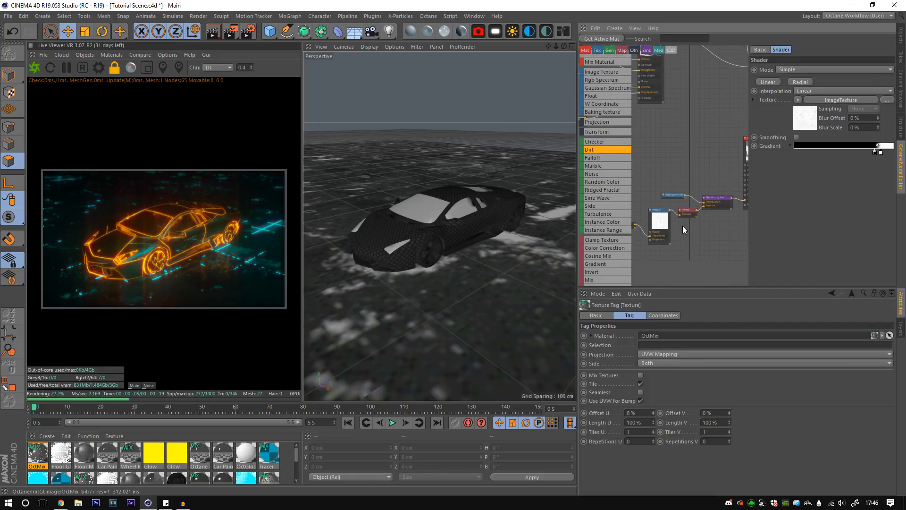
{"action": "left_click", "coordinate": [673, 195]}
{"action": "left_click", "coordinate": [778, 79]}
{"action": "left_click_drag", "start_coordinate": [756, 79], "coordinate": [750, 77]}
{"action": "left_click", "coordinate": [799, 87]}
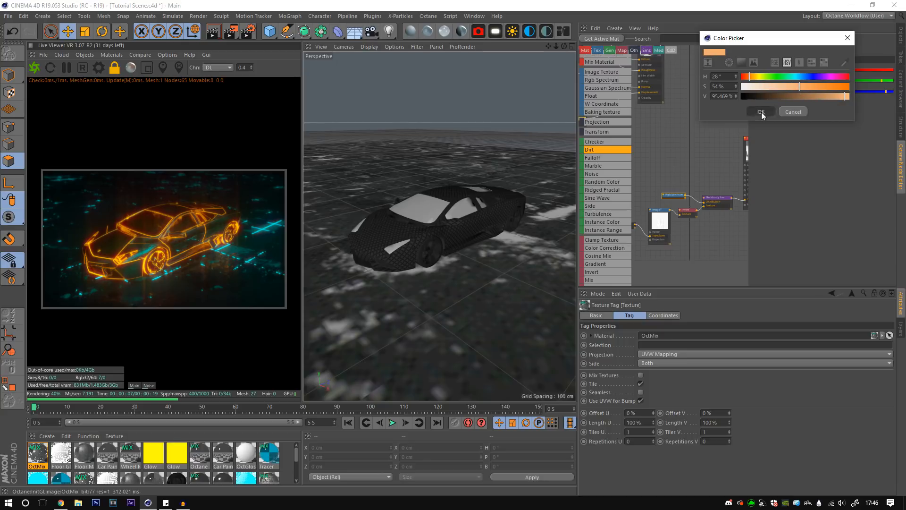
{"action": "left_click", "coordinate": [761, 112]}
Deepen the Floor Glow's RGB spectrum colour to an orange with hue 33° and saturation 86%
{"action": "left_click", "coordinate": [779, 79]}
{"action": "left_click_drag", "start_coordinate": [821, 85], "coordinate": [834, 85]}
{"action": "left_click", "coordinate": [754, 75]}
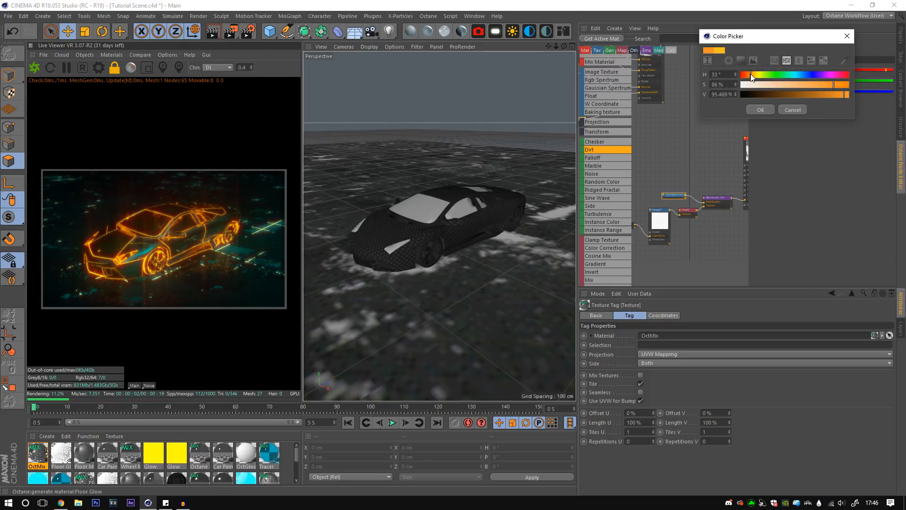
{"action": "left_click", "coordinate": [761, 109]}
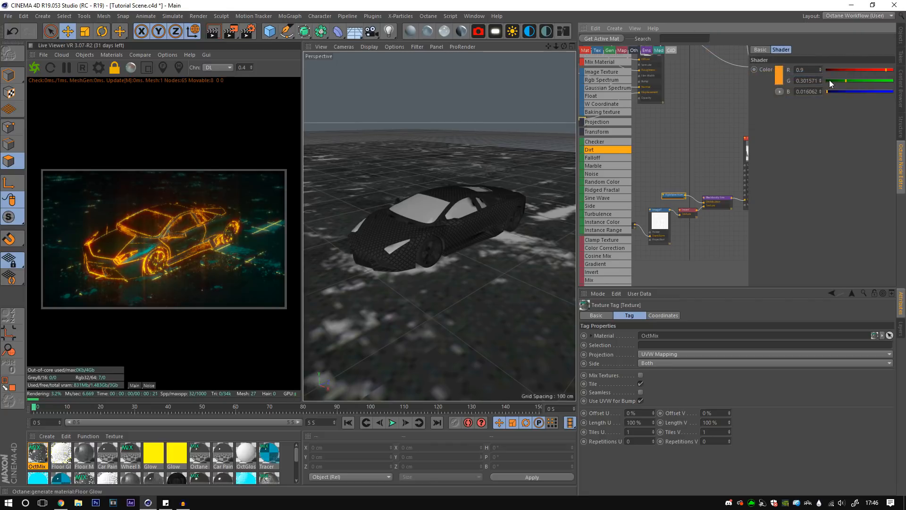
Raise the orange's saturation further and set the Floor Glow texture emission's temperature to 2261.261
{"action": "left_click", "coordinate": [780, 76]}
{"action": "left_click_drag", "start_coordinate": [833, 81], "coordinate": [843, 82]}
{"action": "left_click", "coordinate": [756, 107]}
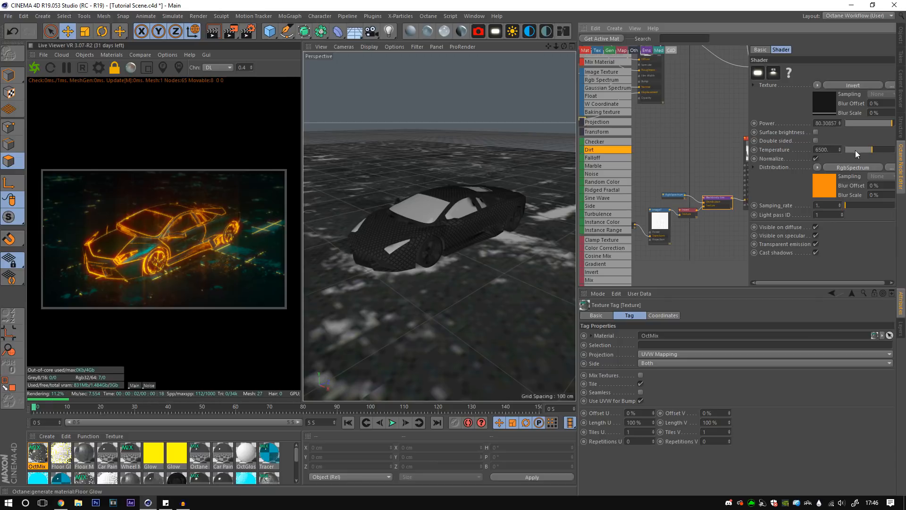
{"action": "mouse_move", "coordinate": [872, 150]}
{"action": "left_mouse_down"}
{"action": "mouse_move", "coordinate": [838, 154]}
{"action": "mouse_move", "coordinate": [854, 152]}
{"action": "left_mouse_up"}
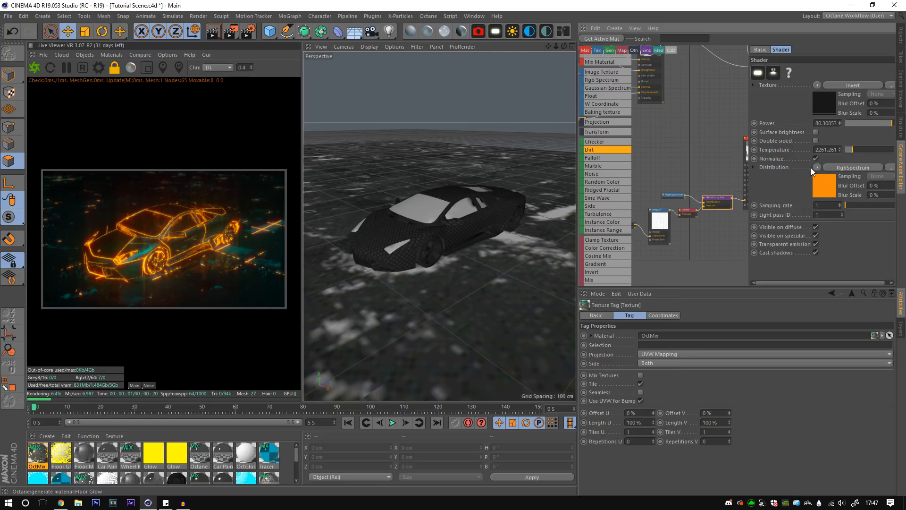
Fine-tune the knot positions of the gradient that controls the floor mix amount
{"action": "scroll", "coordinate": [706, 150], "scroll_direction": "down", "scroll_amount": 3}
{"action": "middle_click_drag", "start_coordinate": [705, 131], "coordinate": [681, 188]}
{"action": "left_click", "coordinate": [697, 138]}
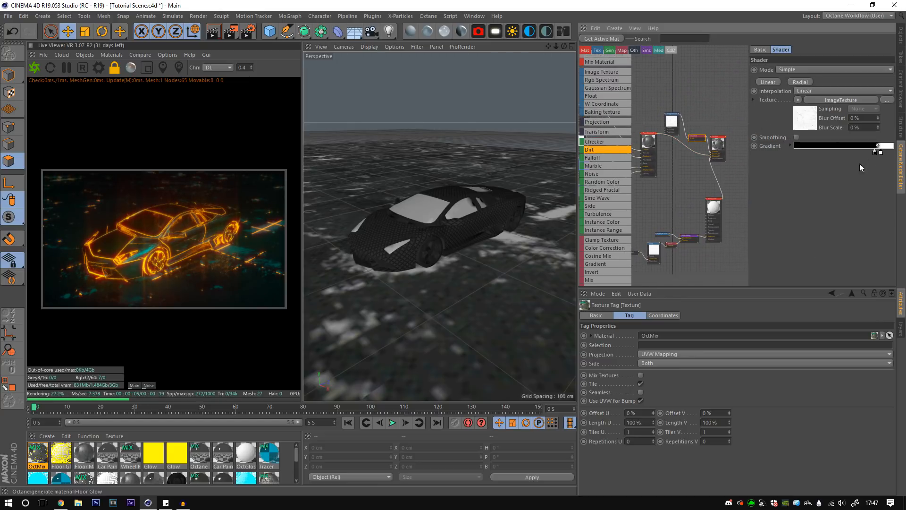
{"action": "left_click", "coordinate": [885, 154]}
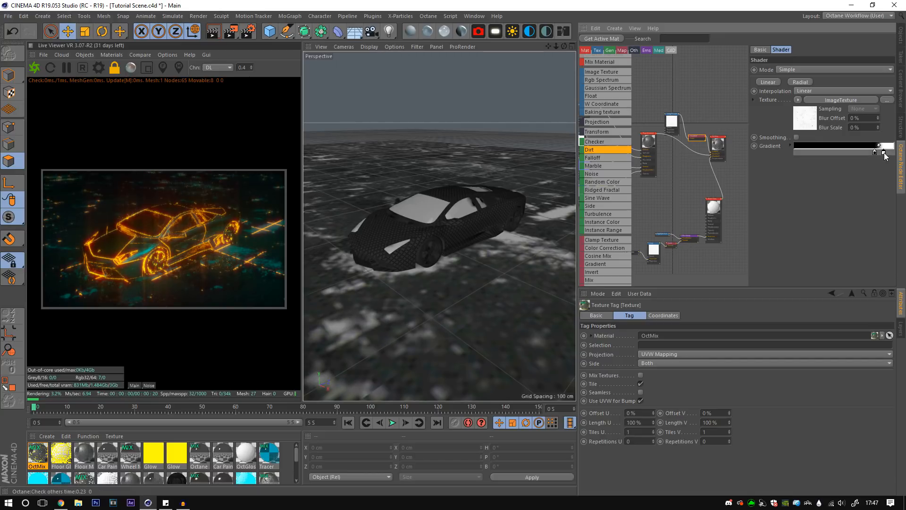
{"action": "mouse_move", "coordinate": [885, 156]}
{"action": "left_mouse_down"}
{"action": "mouse_move", "coordinate": [893, 157]}
{"action": "mouse_move", "coordinate": [876, 152]}
{"action": "left_mouse_up"}
Review the Floor Glow node branch and the overall layout of the floor mix material's graph
{"action": "mouse_move", "coordinate": [678, 182]}
{"action": "middle_mouse_down"}
{"action": "mouse_move", "coordinate": [704, 184]}
{"action": "mouse_move", "coordinate": [694, 190]}
{"action": "middle_mouse_up"}
{"action": "scroll", "coordinate": [704, 184], "scroll_direction": "down", "scroll_amount": 3}
{"action": "left_click_drag", "start_coordinate": [690, 199], "coordinate": [639, 117]}
{"action": "middle_click_drag", "start_coordinate": [707, 189], "coordinate": [677, 180]}
{"action": "left_click", "coordinate": [647, 188]}
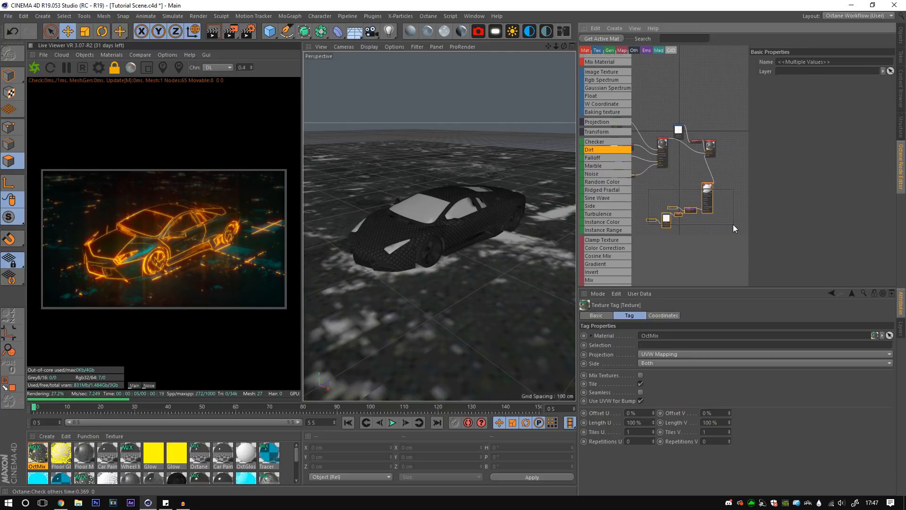
{"action": "scroll", "coordinate": [672, 175], "scroll_direction": "up", "scroll_amount": 4}
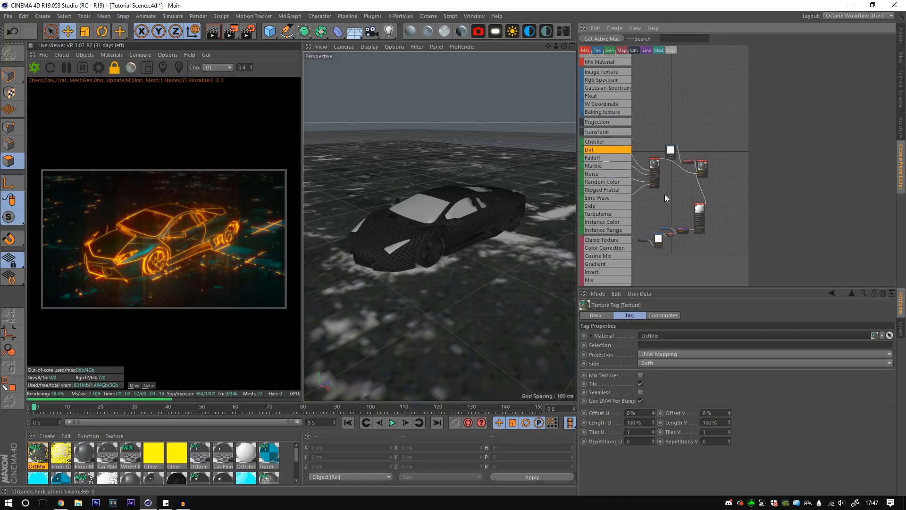
{"action": "middle_click_drag", "start_coordinate": [676, 181], "coordinate": [625, 221]}
Inspect the image texture node that feeds the mix amount's gradient
{"action": "scroll", "coordinate": [676, 198], "scroll_direction": "up", "scroll_amount": 3}
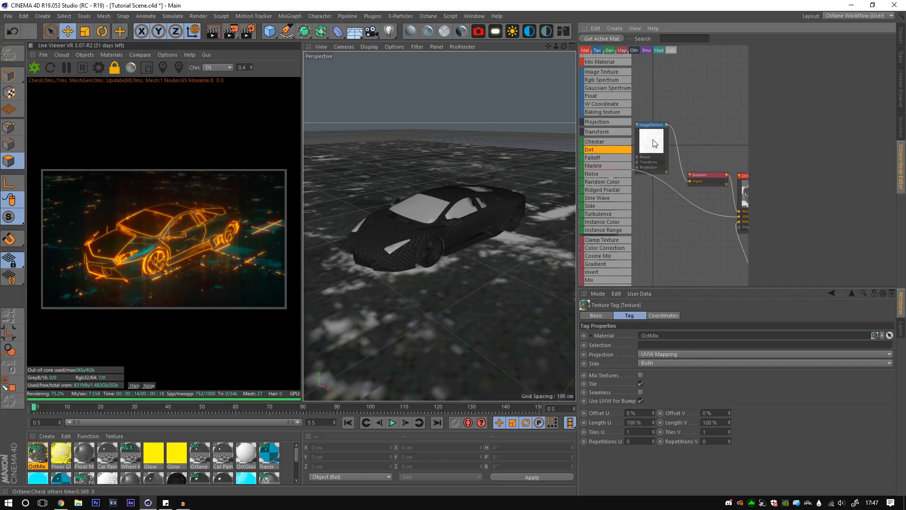
{"action": "left_click", "coordinate": [653, 152]}
{"action": "left_click_drag", "start_coordinate": [666, 160], "coordinate": [672, 138]}
{"action": "scroll", "coordinate": [681, 187], "scroll_direction": "down", "scroll_amount": 1}
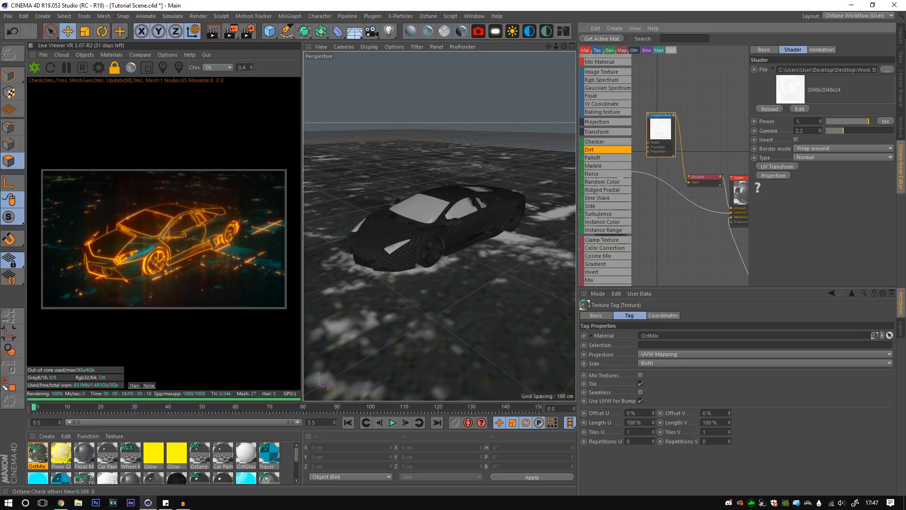
Show the scene's object list and move the timeline to 0.933 s to preview the car's light trails
{"action": "left_click", "coordinate": [902, 35]}
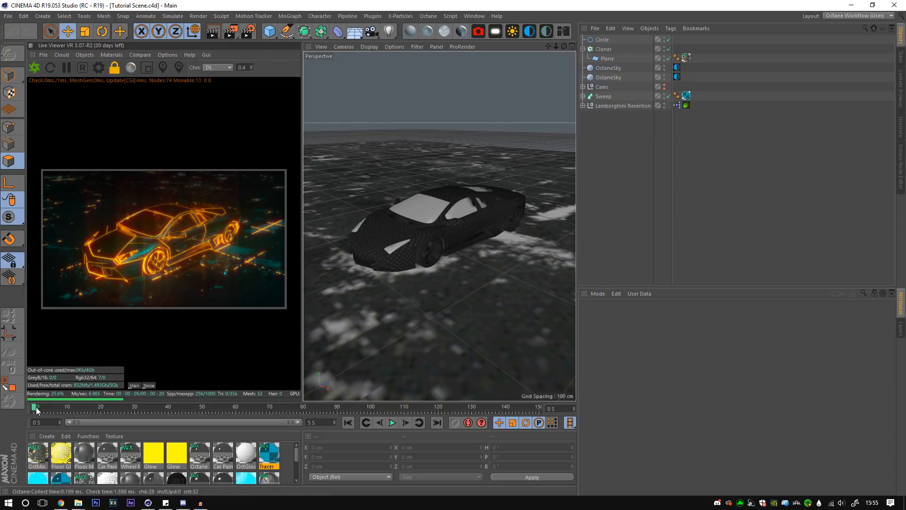
{"action": "left_click_drag", "start_coordinate": [41, 407], "coordinate": [130, 409]}
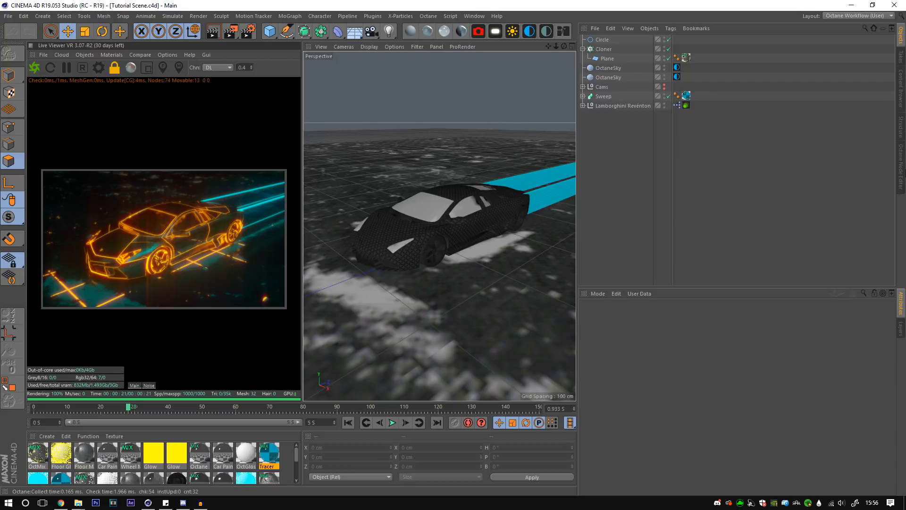
Set the transmission colour of the Tracer Glass material to orange, with R 0.9, G 0.207851 and B 0
{"action": "left_click", "coordinate": [901, 166]}
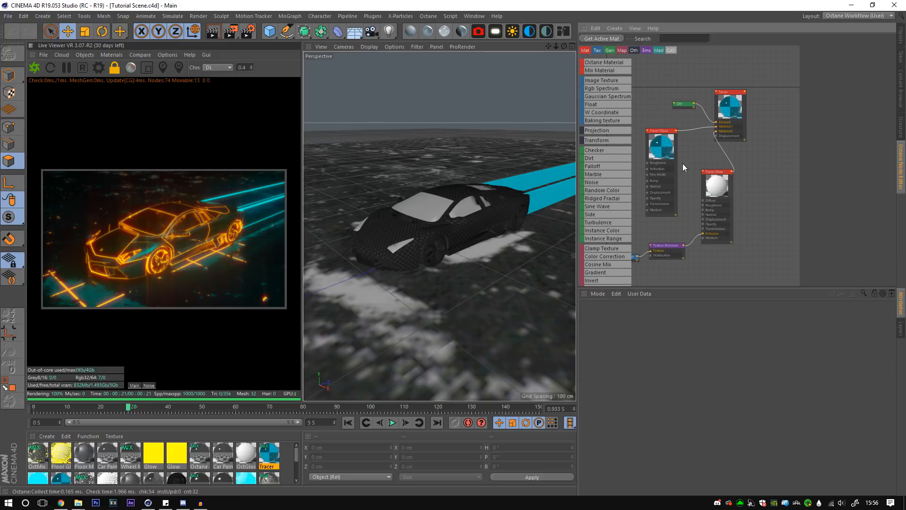
{"action": "middle_click_drag", "start_coordinate": [686, 180], "coordinate": [714, 185]}
{"action": "left_click_drag", "start_coordinate": [685, 162], "coordinate": [700, 146]}
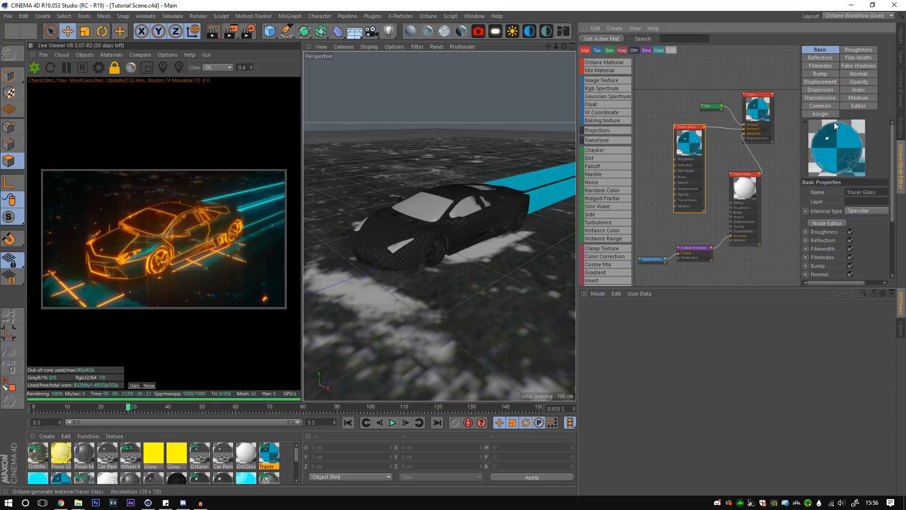
{"action": "left_click", "coordinate": [852, 90]}
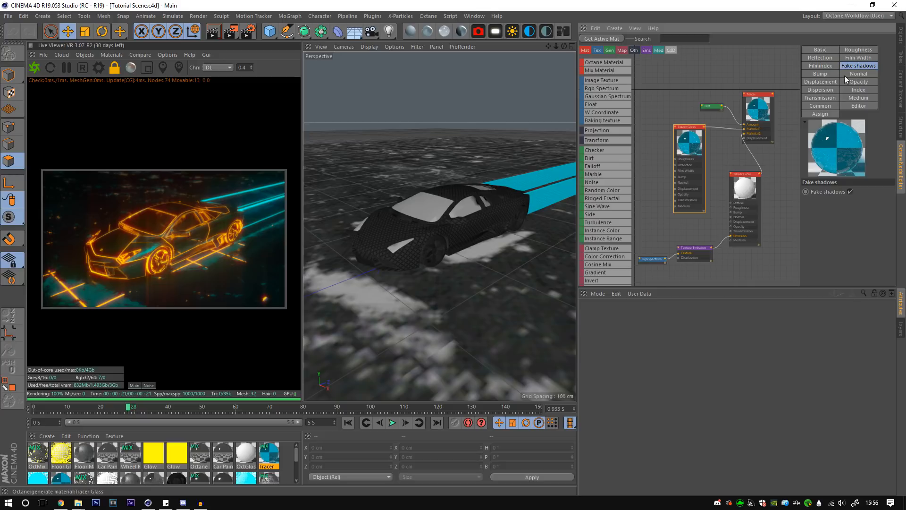
{"action": "left_click", "coordinate": [848, 51]}
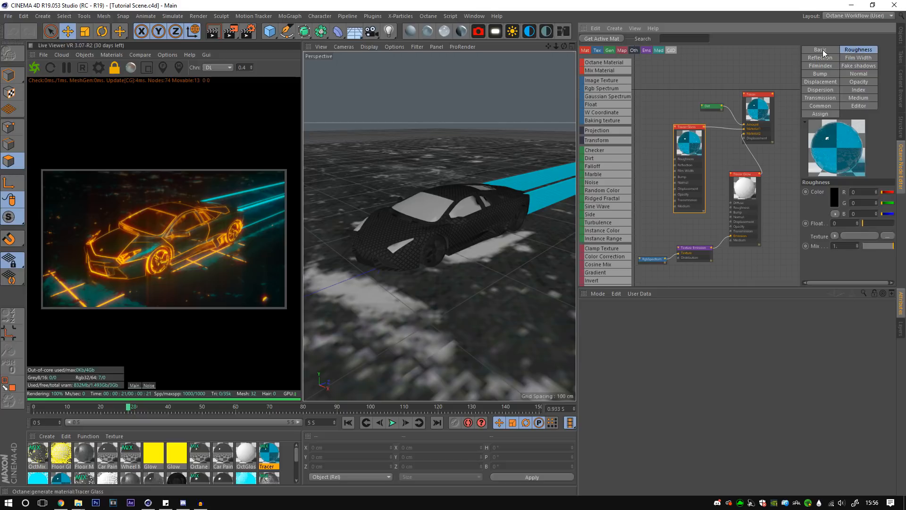
{"action": "left_click", "coordinate": [823, 97]}
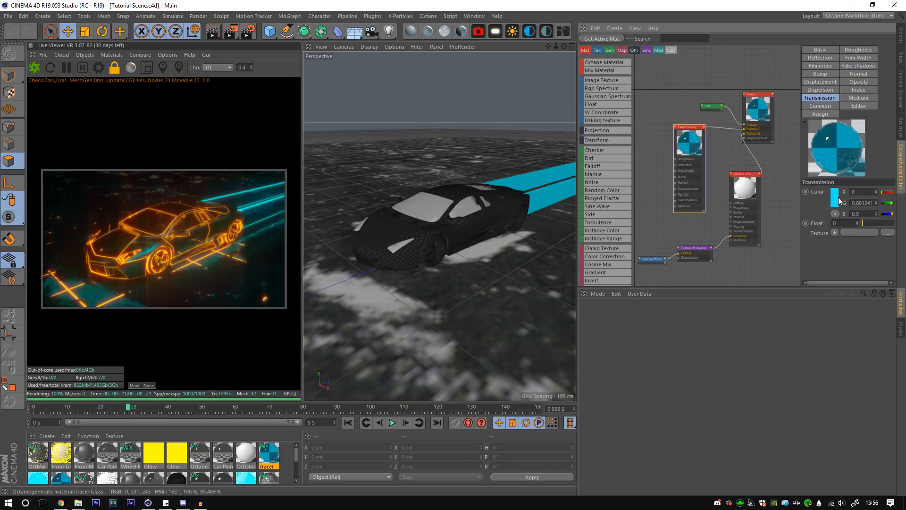
{"action": "mouse_move", "coordinate": [833, 202]}
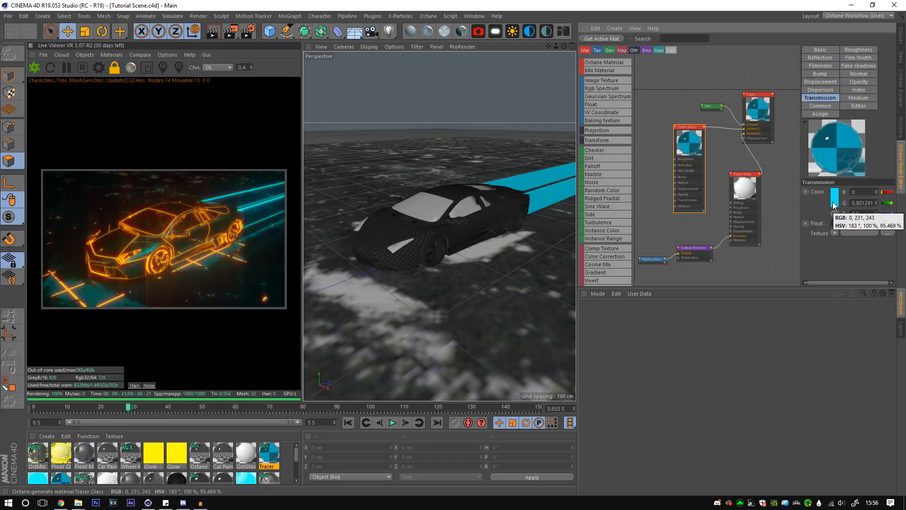
{"action": "left_click", "coordinate": [832, 202]}
{"action": "left_click_drag", "start_coordinate": [847, 200], "coordinate": [802, 204]}
{"action": "left_click", "coordinate": [806, 237]}
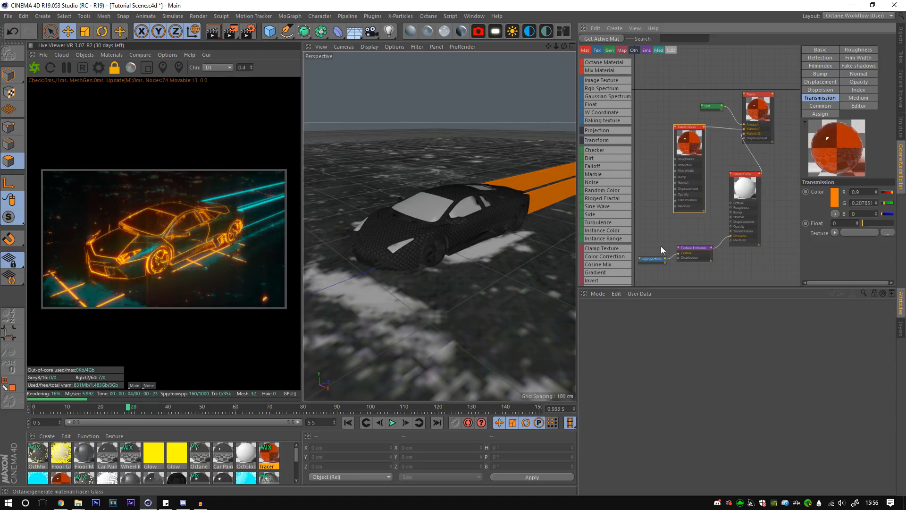
Set the RGB Spectrum node driving the Tracer Glow emission to orange, with hue 31° and saturation 93%
{"action": "left_click", "coordinate": [656, 258]}
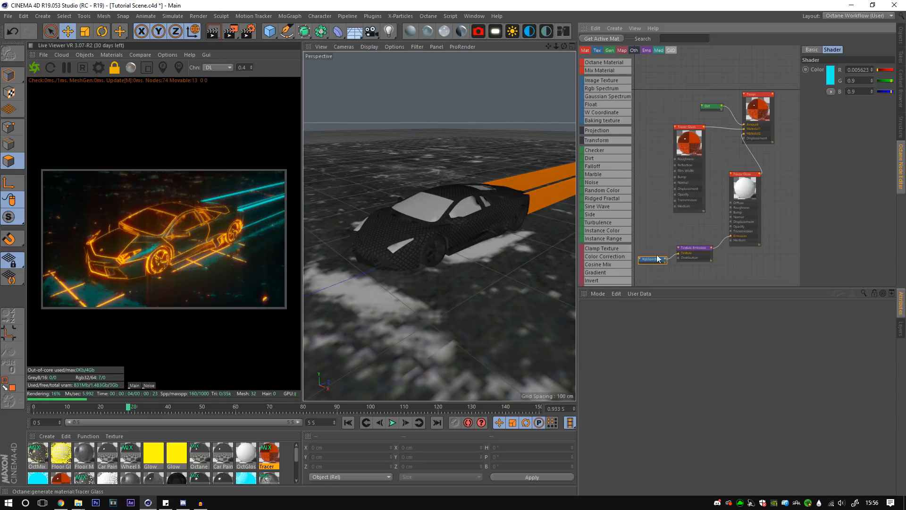
{"action": "left_click", "coordinate": [831, 79]}
{"action": "left_click_drag", "start_coordinate": [831, 75], "coordinate": [798, 76]}
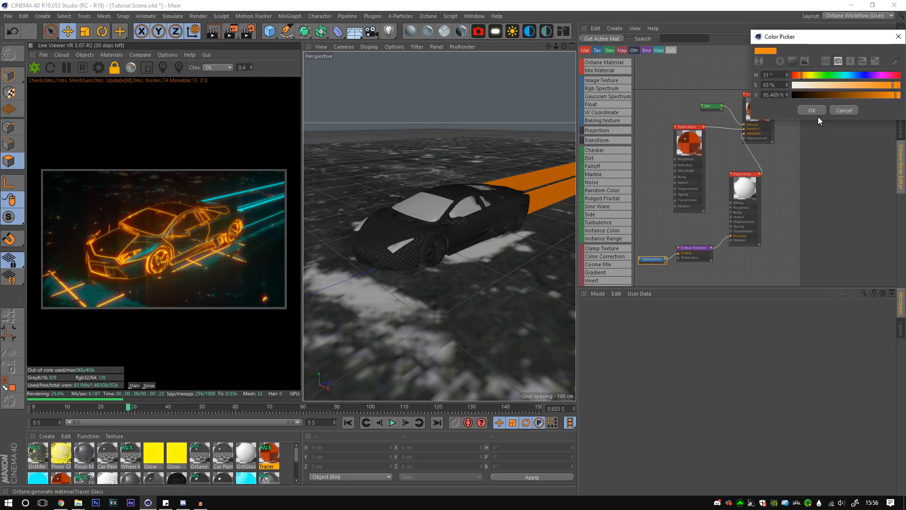
{"action": "left_click", "coordinate": [812, 110]}
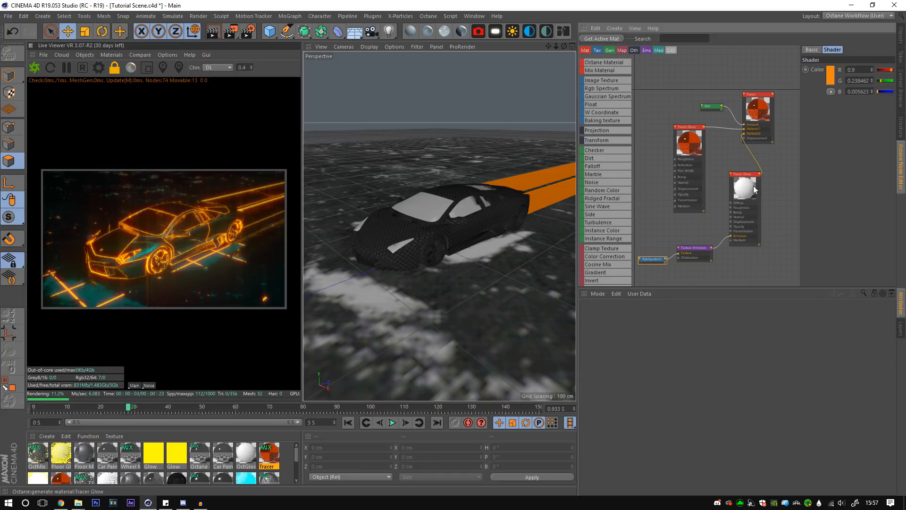
Inspect the settings of the Texture Emission node that feeds the Tracer Glow material
{"action": "left_click_drag", "start_coordinate": [684, 255], "coordinate": [688, 253]}
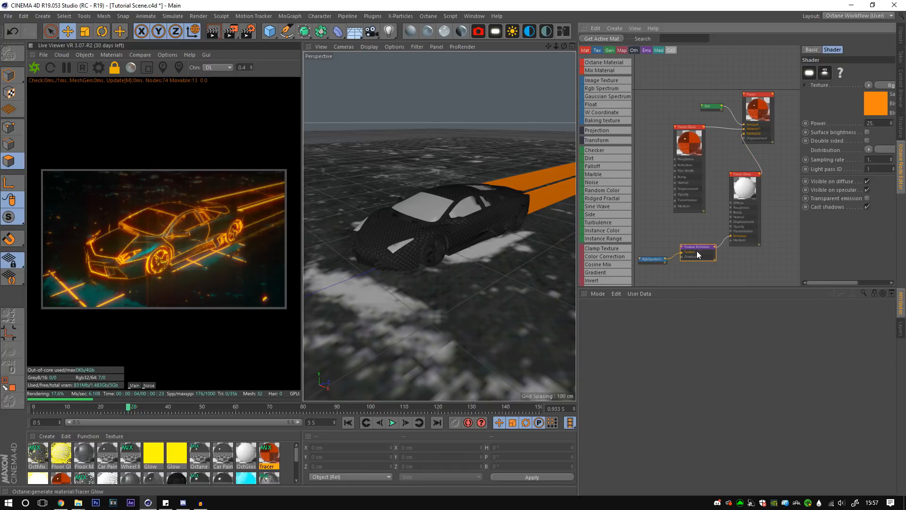
{"action": "left_click_drag", "start_coordinate": [801, 216], "coordinate": [786, 219]}
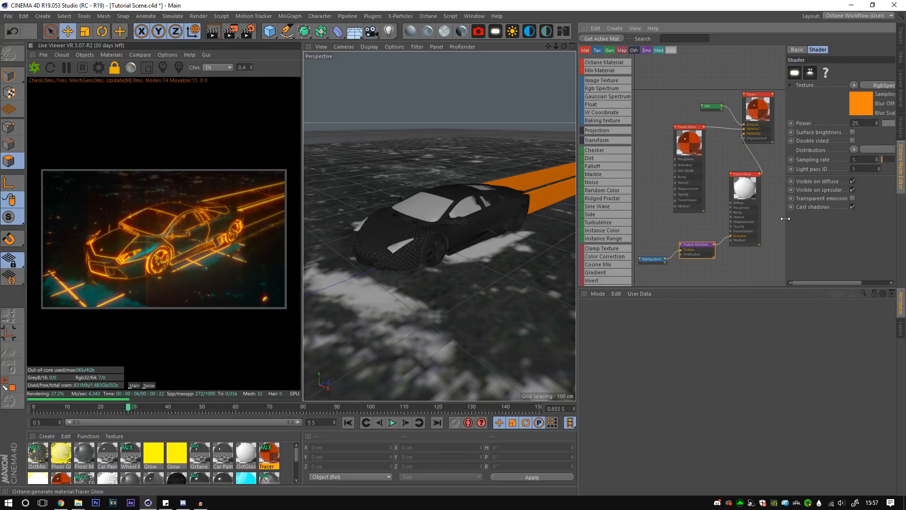
{"action": "left_click_drag", "start_coordinate": [700, 247], "coordinate": [698, 247]}
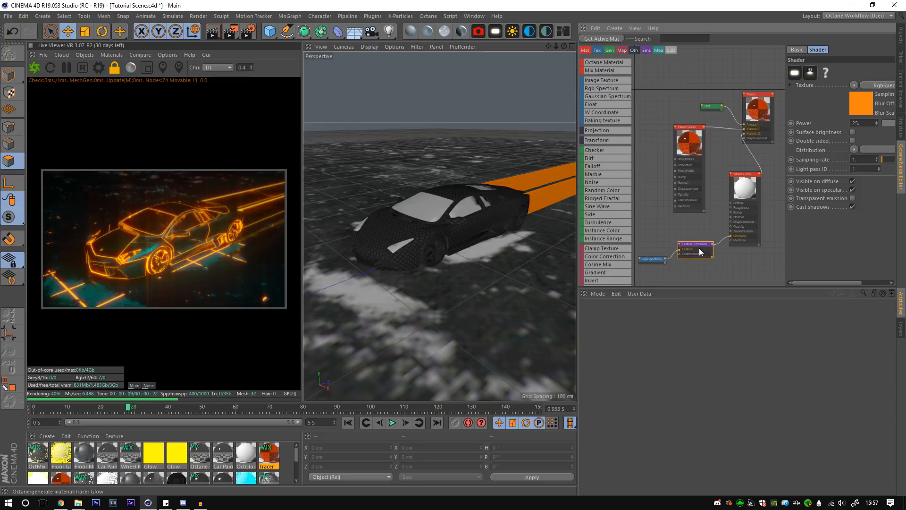
Try a Dirt node strength of about 3.24, undo it, and set the node's radius to 3.162 cm
{"action": "left_click", "coordinate": [708, 110]}
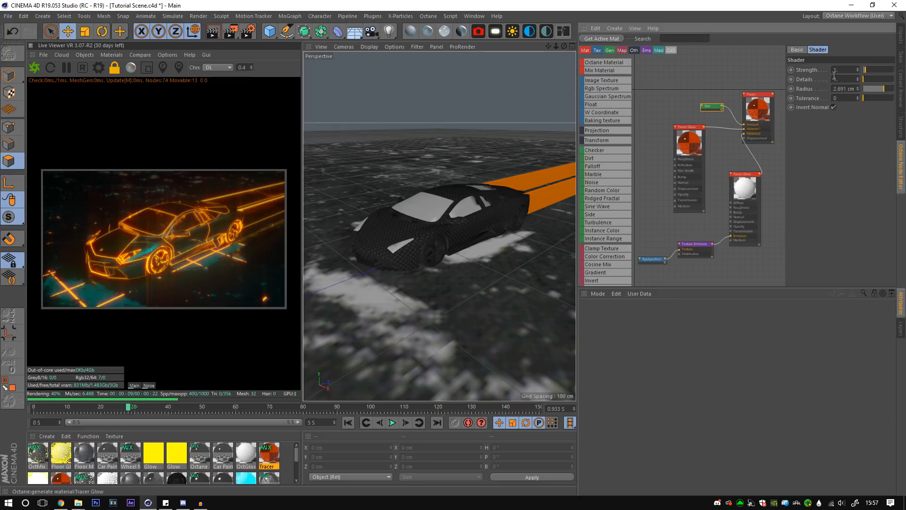
{"action": "left_click_drag", "start_coordinate": [869, 69], "coordinate": [873, 70]}
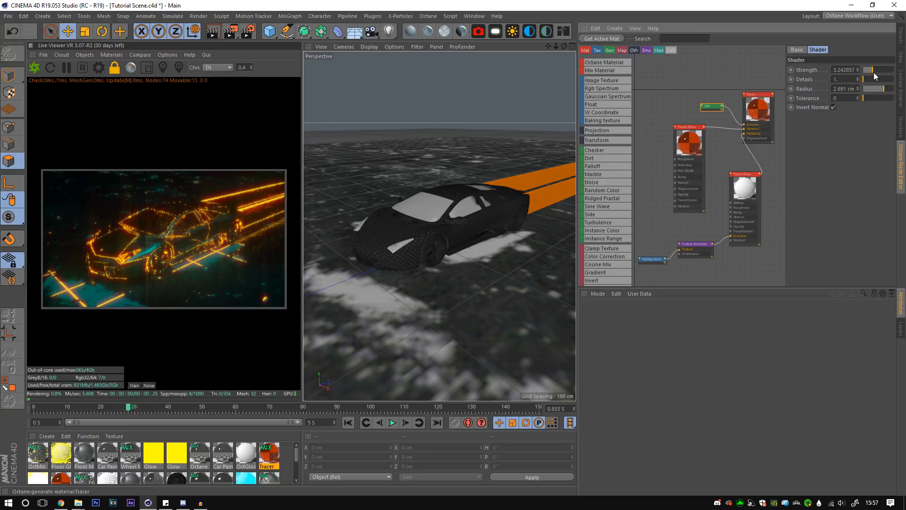
{"action": "key", "text": "ctrl+z"}
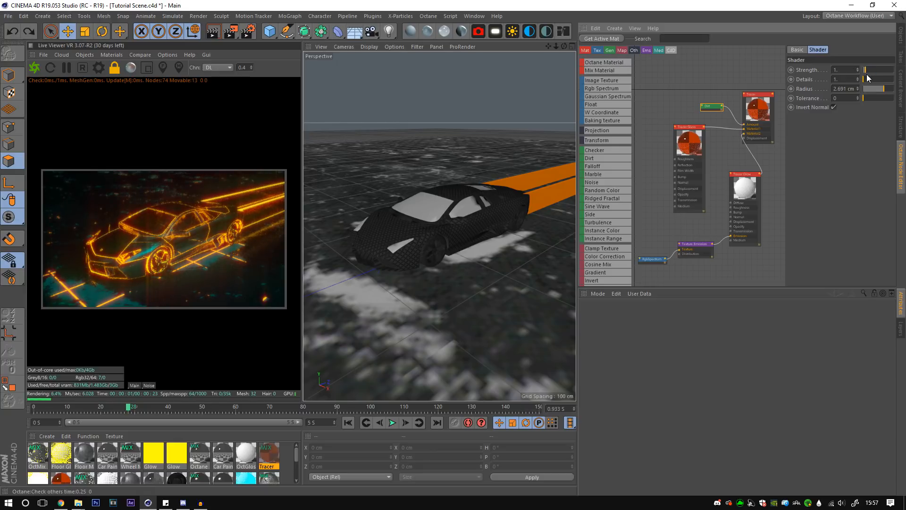
{"action": "mouse_move", "coordinate": [887, 90]}
{"action": "left_mouse_down"}
{"action": "mouse_move", "coordinate": [877, 90]}
{"action": "mouse_move", "coordinate": [885, 89]}
{"action": "left_mouse_up"}
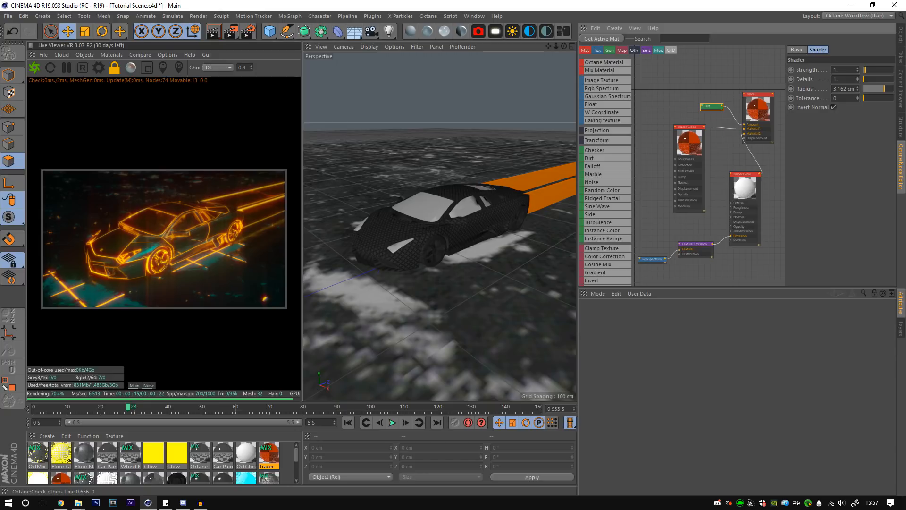
Inspect the object settings of the light trails' Sweep and of its Rectangle and Tracer children
{"action": "left_click", "coordinate": [900, 34]}
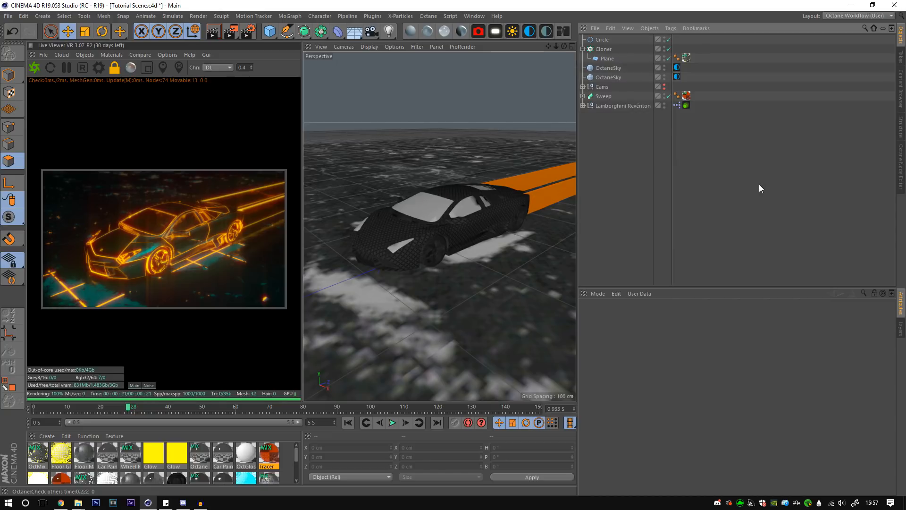
{"action": "left_click", "coordinate": [583, 96]}
{"action": "left_click", "coordinate": [593, 107]}
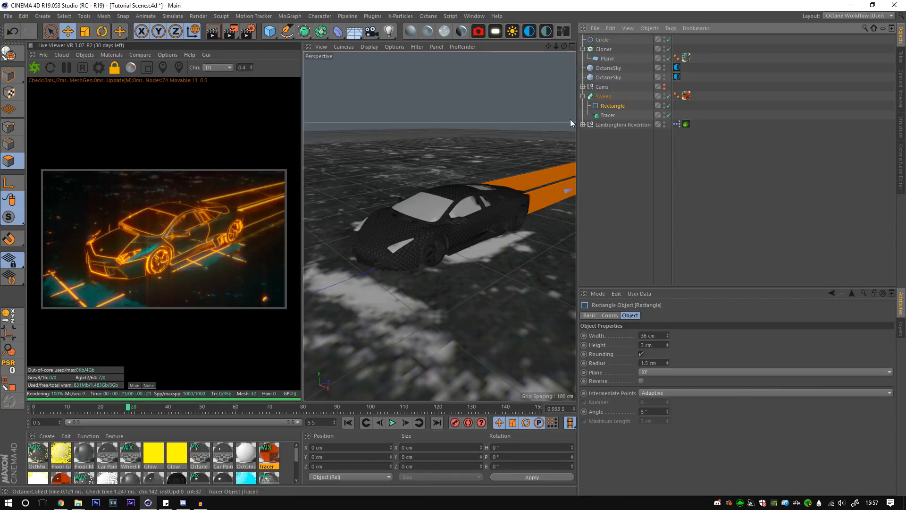
{"action": "left_click", "coordinate": [607, 115]}
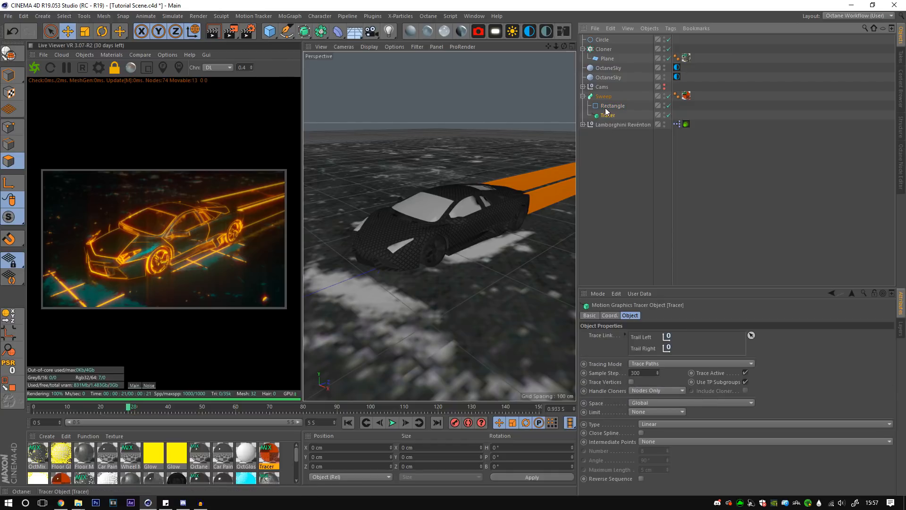
{"action": "left_click", "coordinate": [598, 97]}
{"action": "left_click", "coordinate": [584, 97]}
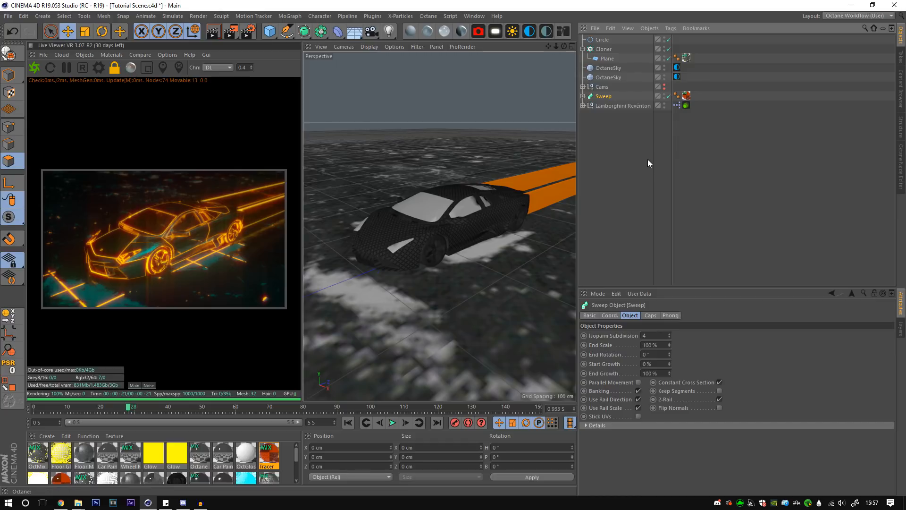